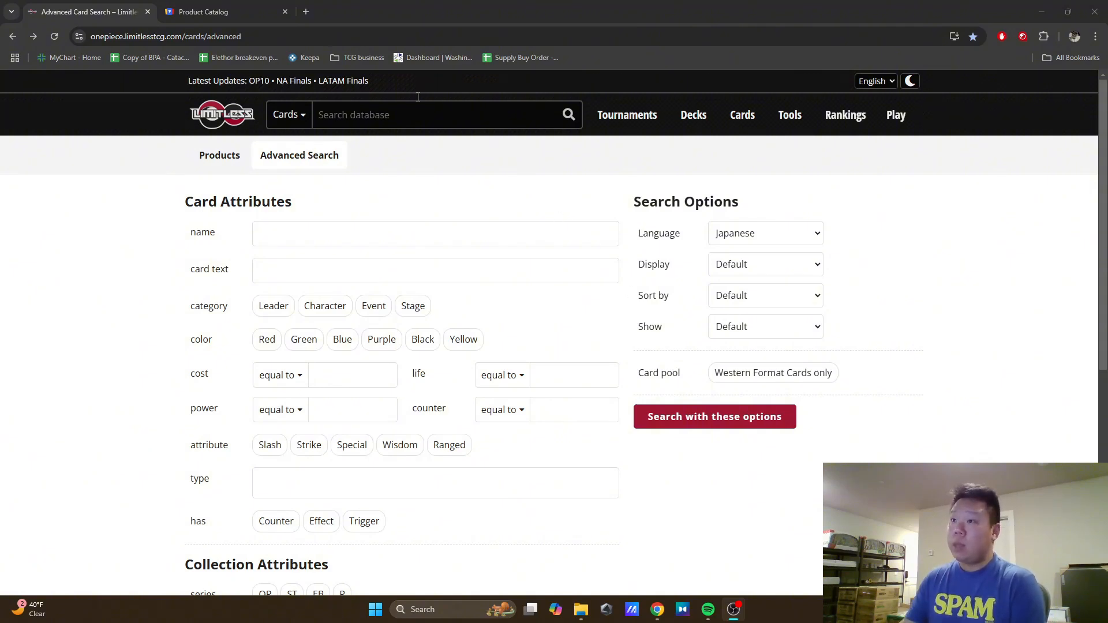
Step: Switch to the TCGplayer product catalog and preview the White Snake card image in the Wings of the Captain list
click(203, 11)
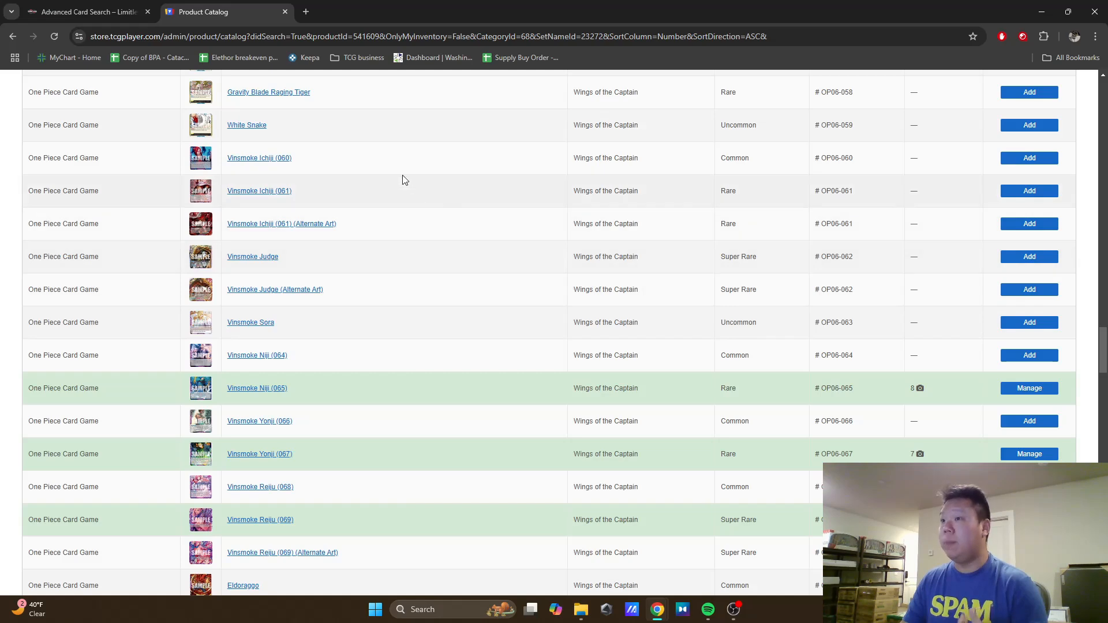
mouse_move(208, 137)
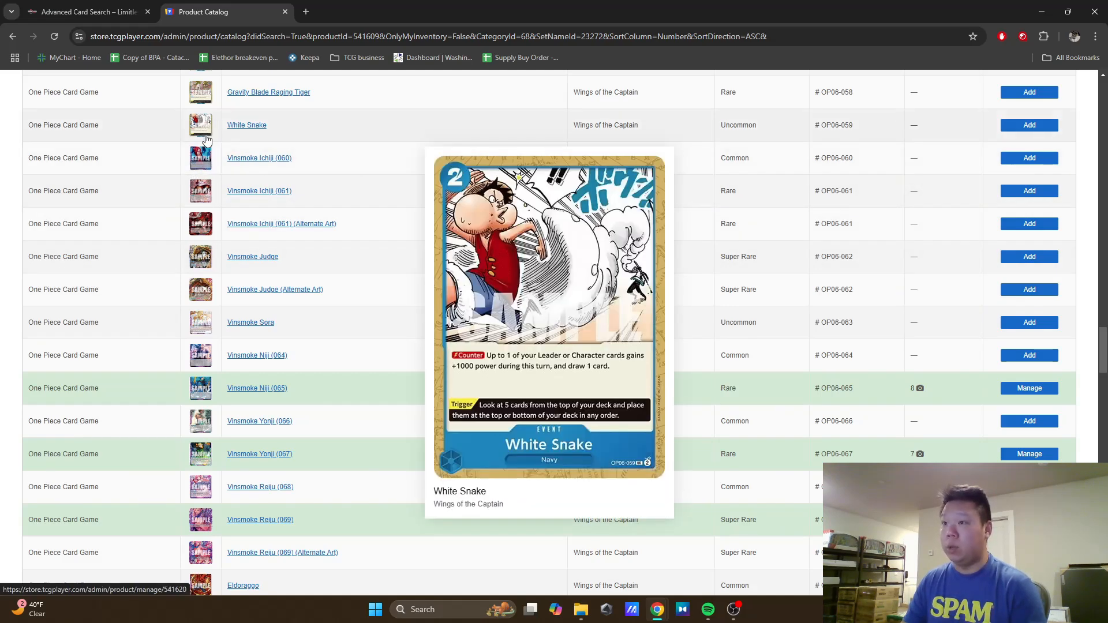
mouse_move(207, 166)
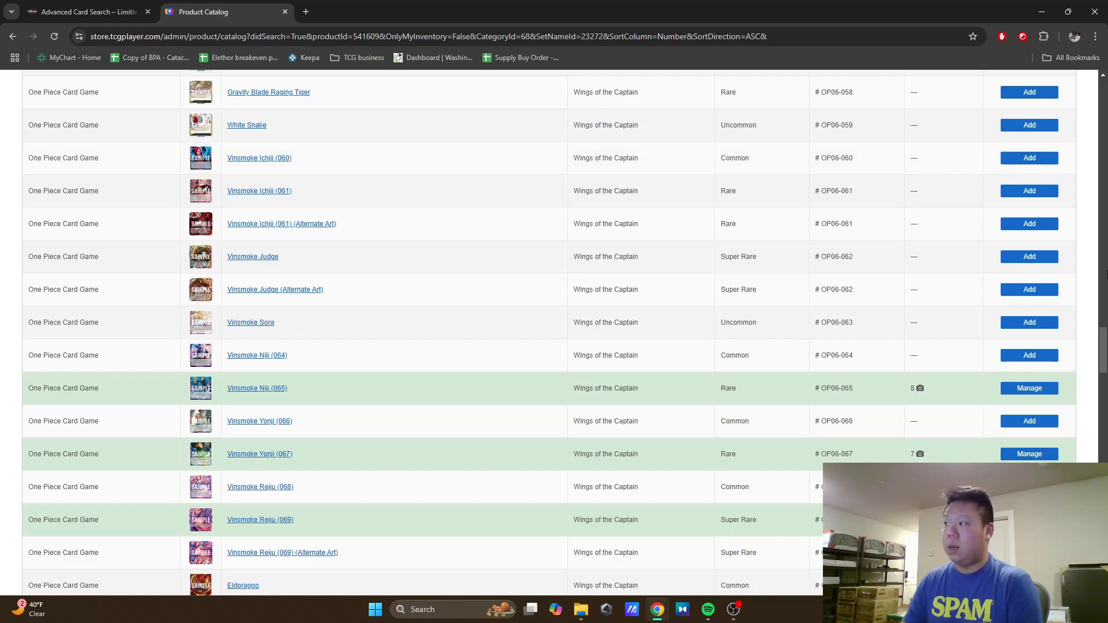
Step: Filter the Wings of the Captain catalog to Singles Only with all rarities and browse the list down to the Vinsmoke cards
drag(1105, 339, 1107, 88)
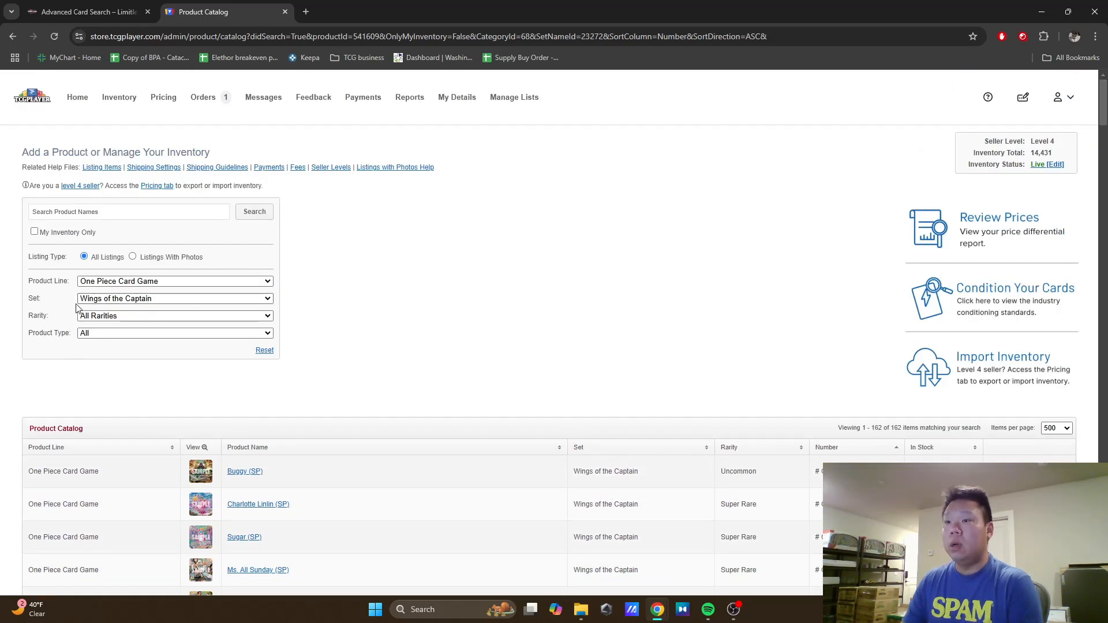
click(106, 337)
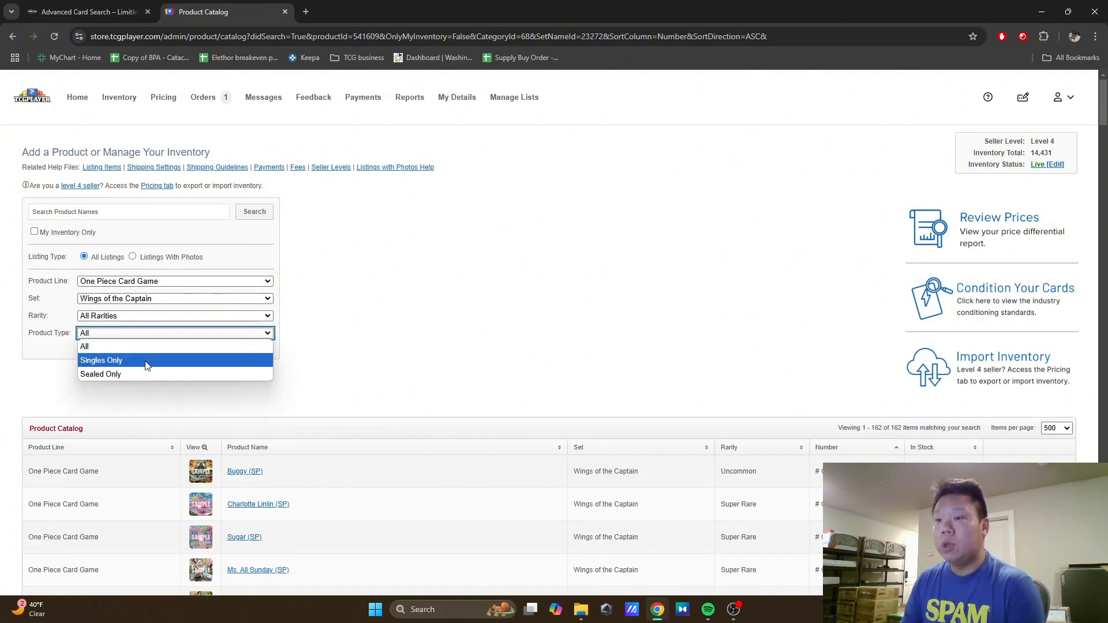
click(146, 361)
click(126, 317)
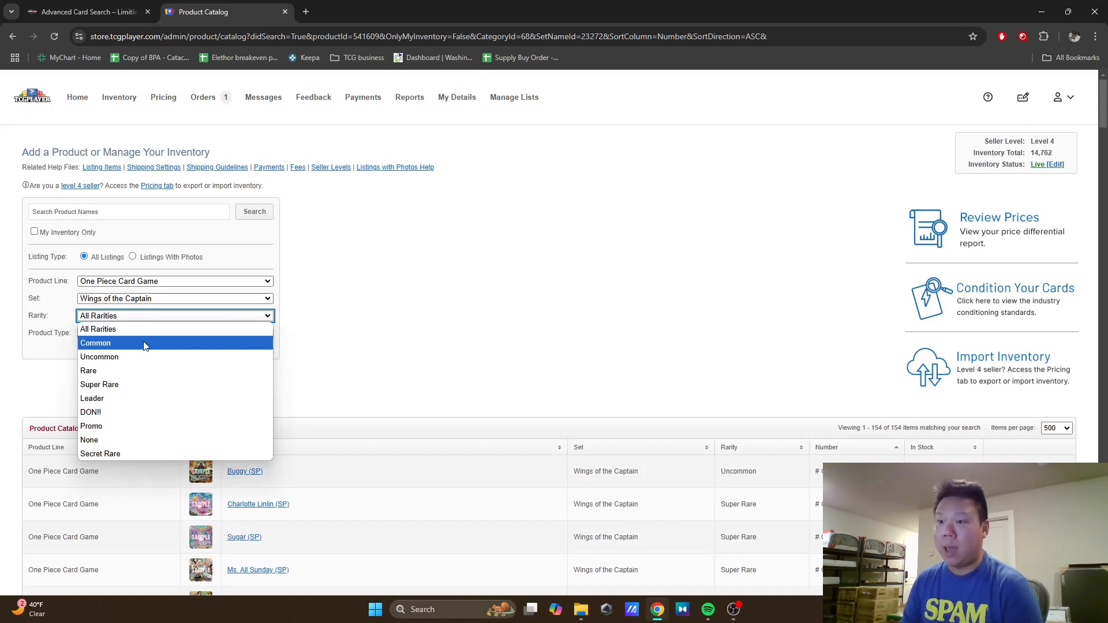
click(524, 317)
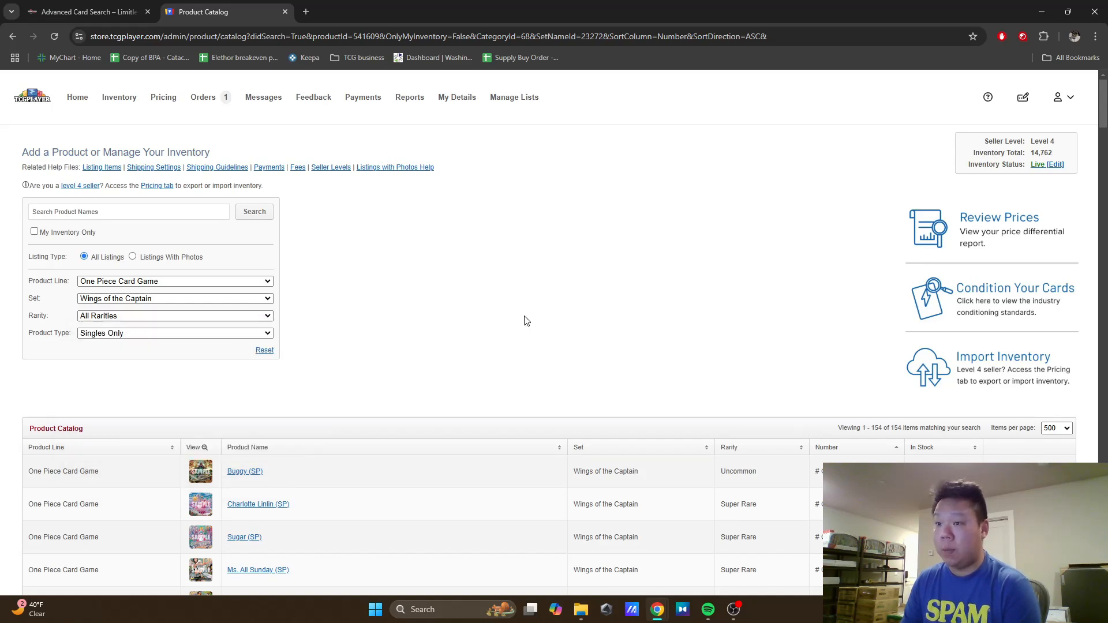
scroll(557, 345, down, 1)
scroll(546, 335, down, 5)
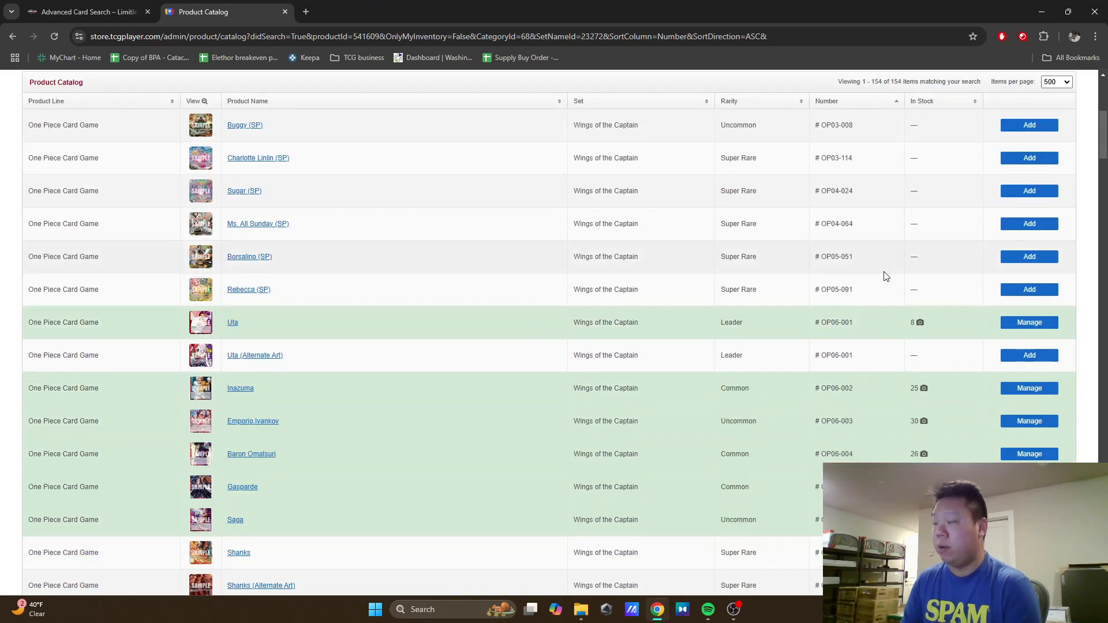
scroll(824, 290, down, 20)
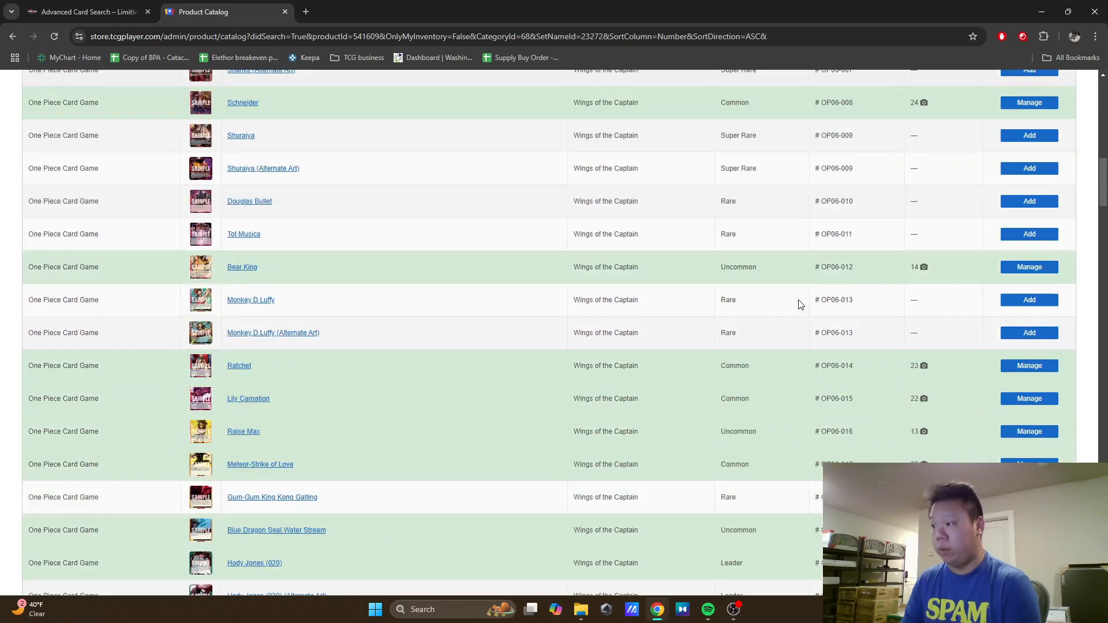
scroll(800, 305, down, 15)
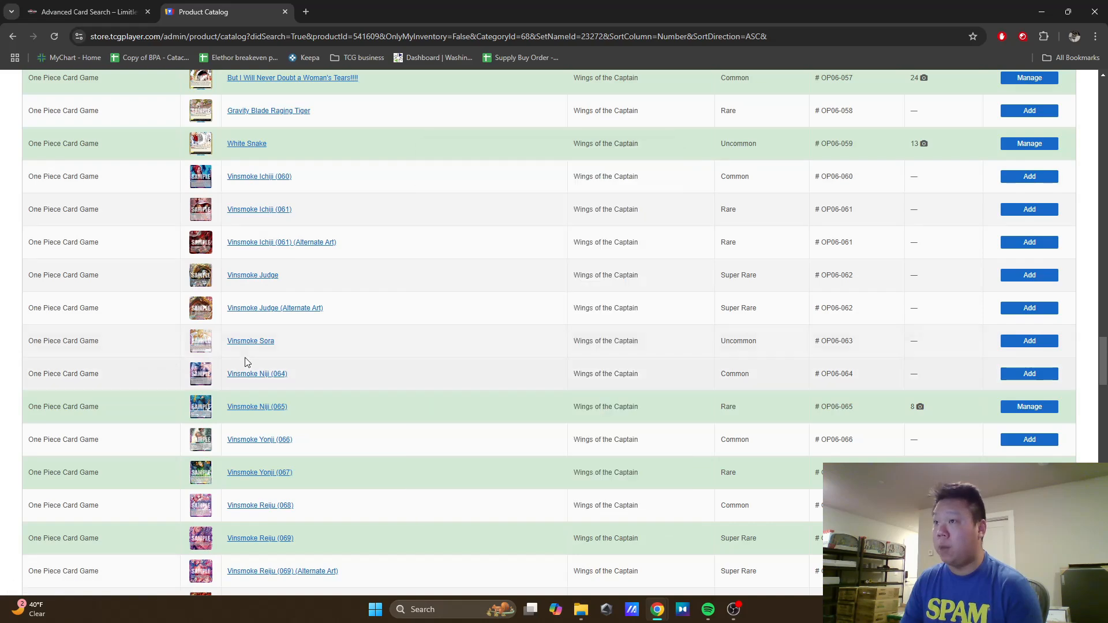
Step: Run the Limitless advanced card search for purple Common and Uncommon cards from Wings of the Captain (OP06) in Japanese
click(86, 12)
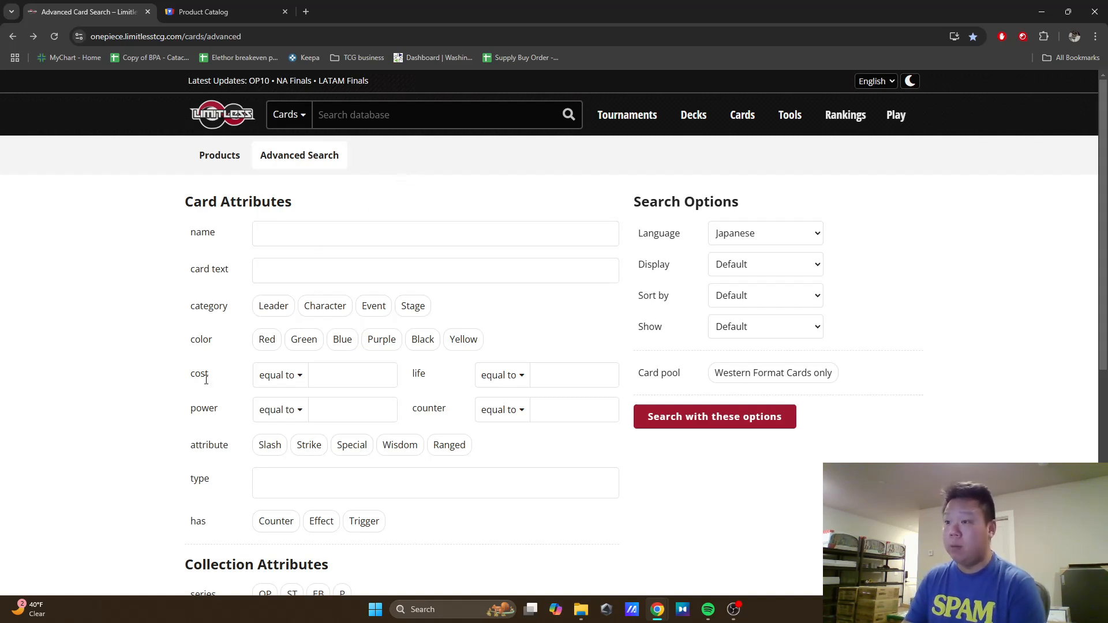
click(382, 340)
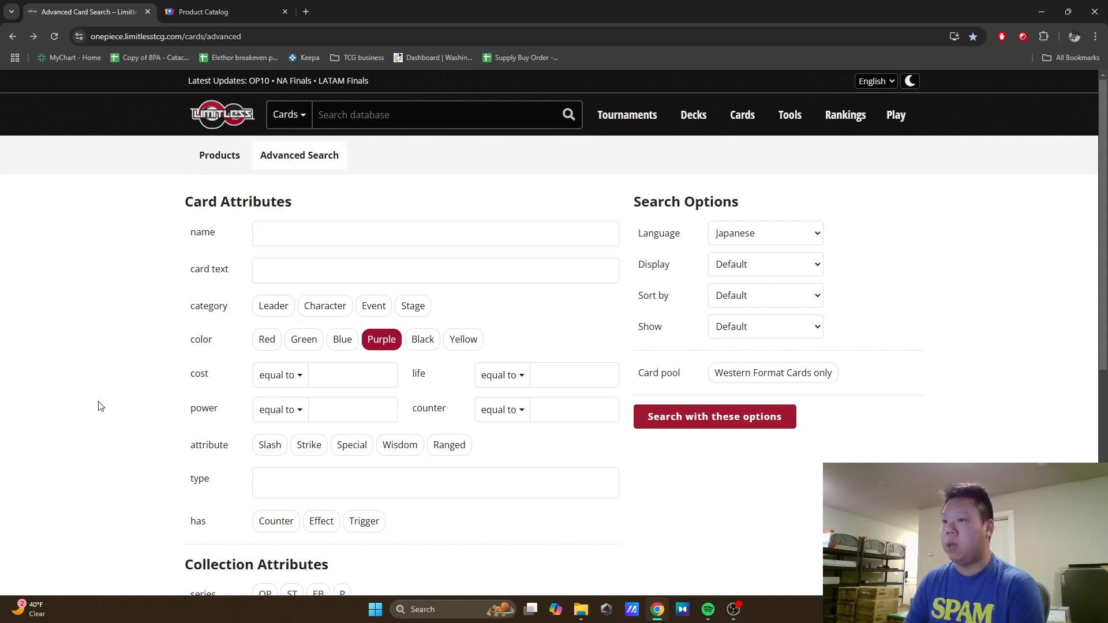
scroll(100, 406, down, 1)
scroll(100, 405, down, 5)
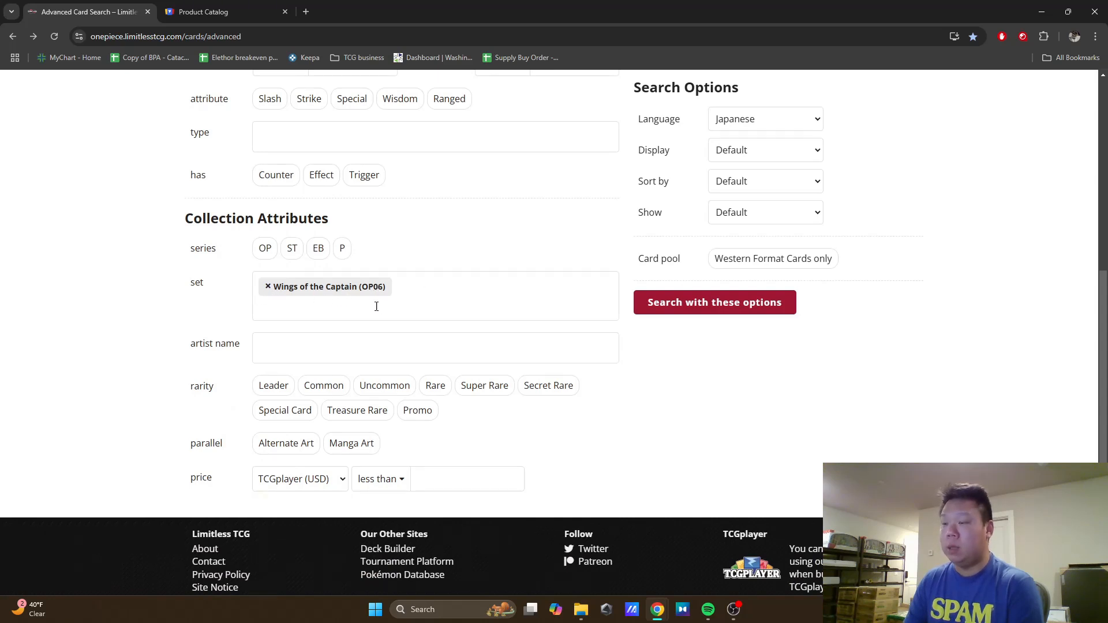
click(338, 391)
click(386, 390)
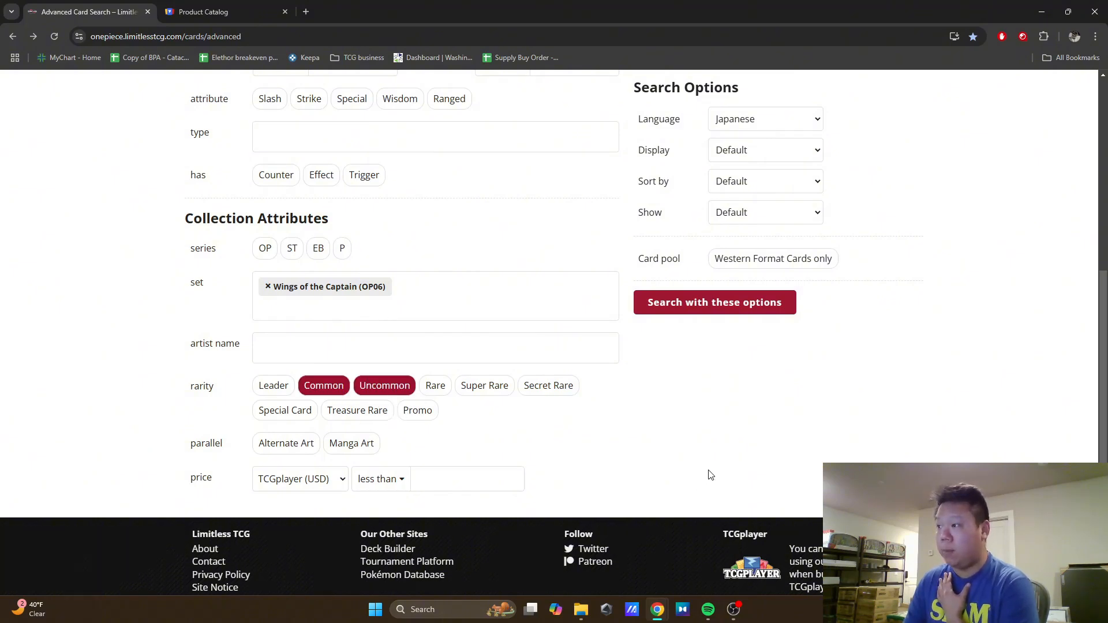
scroll(716, 471, up, 2)
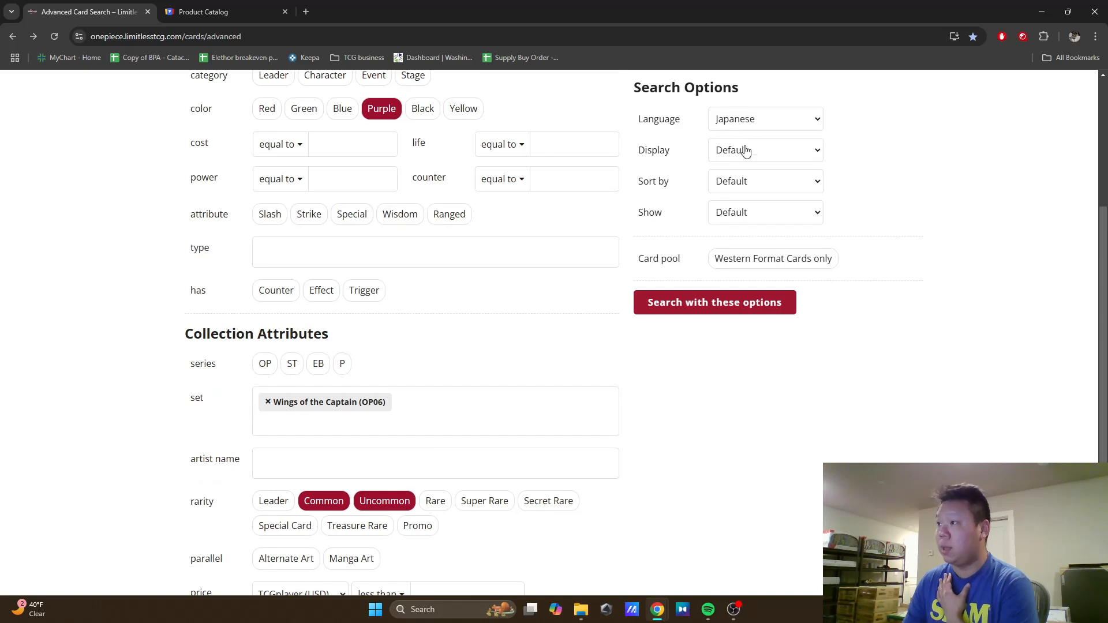
click(702, 302)
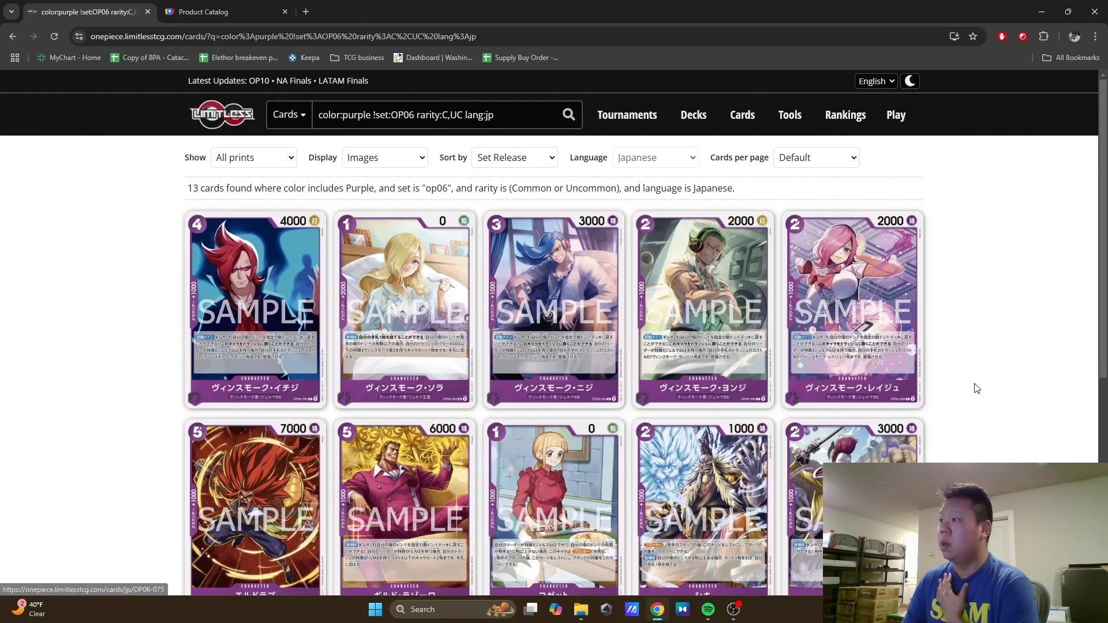
Step: Look through the purple card results and open the page of the first card, OP06-060
scroll(976, 387, down, 3)
scroll(975, 386, down, 1)
scroll(973, 383, up, 1)
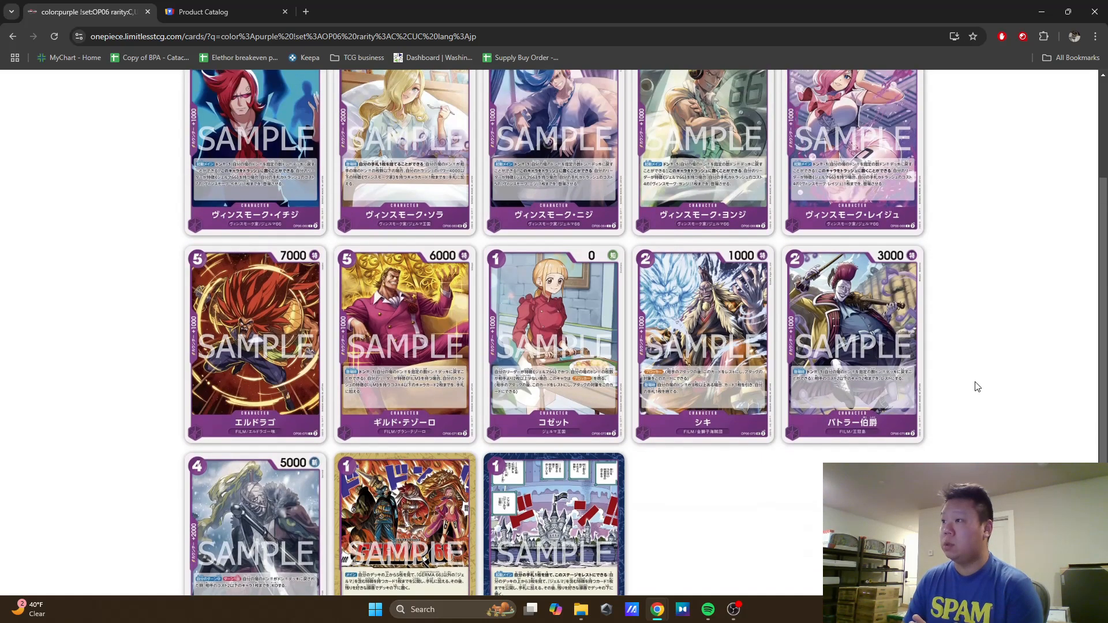
scroll(981, 399, up, 1)
scroll(984, 401, up, 1)
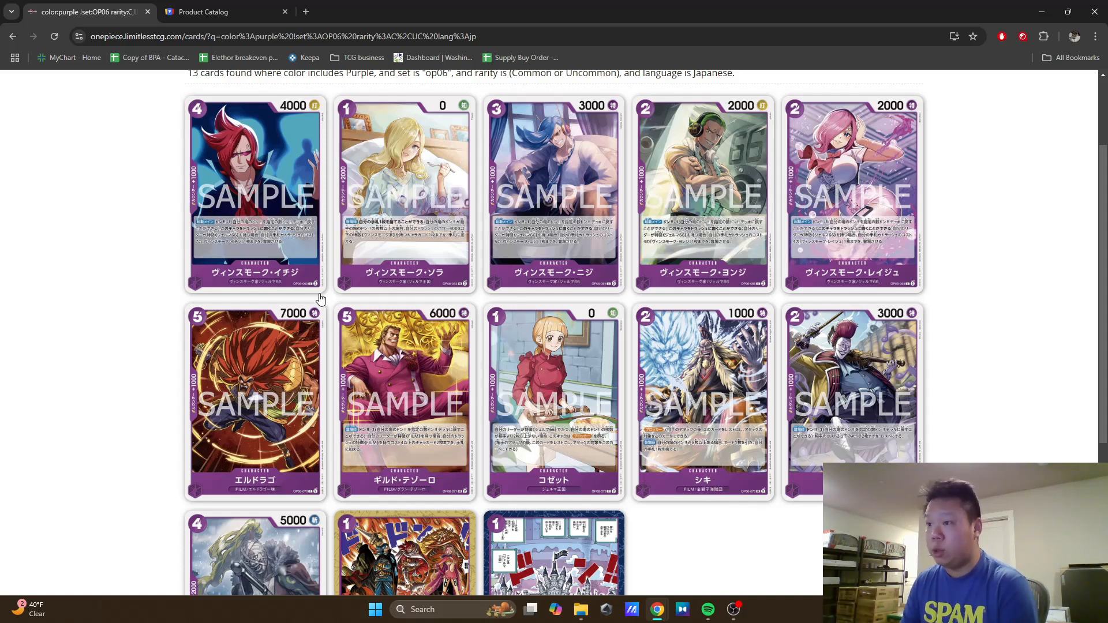
click(279, 212)
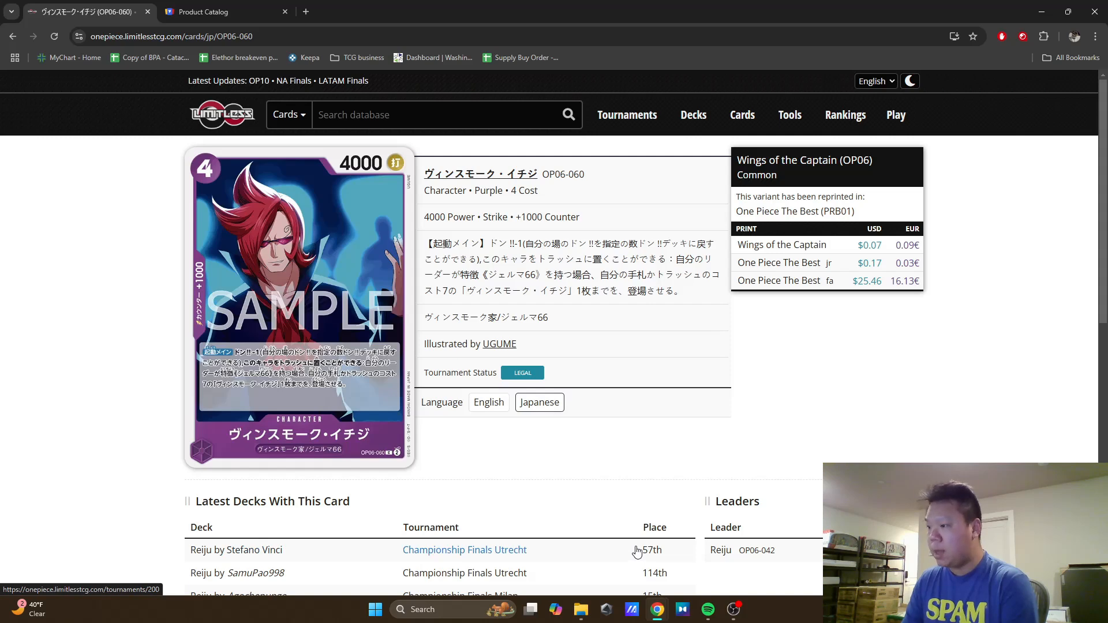
Step: Launch the Snipping Tool and move its window away from the card image
click(483, 608)
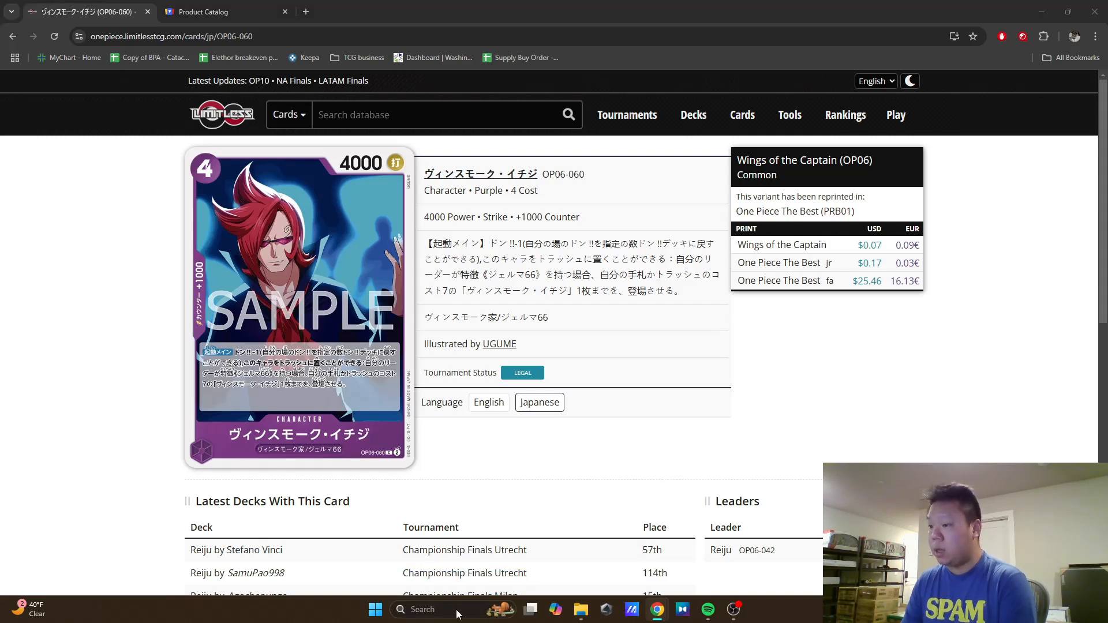
text(snip)
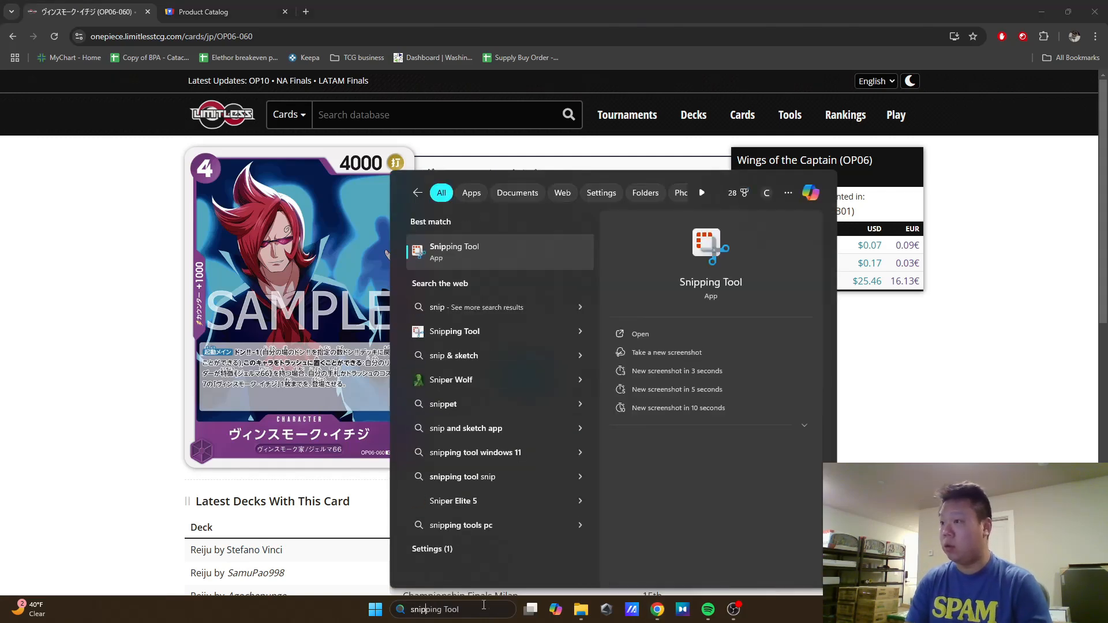
key(Return)
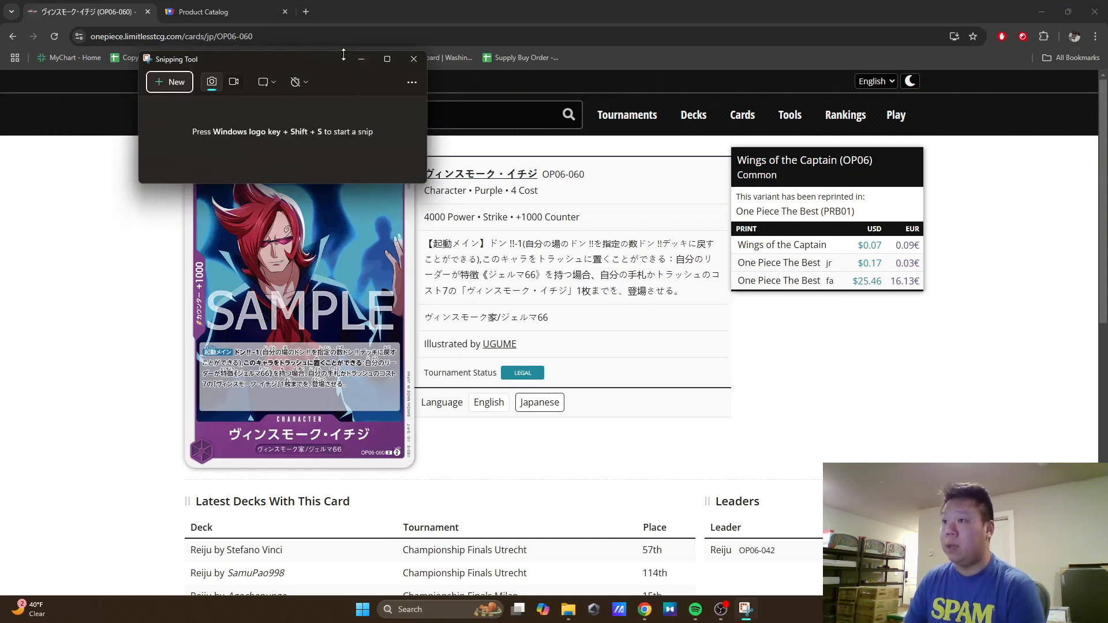
drag(321, 56, 349, 65)
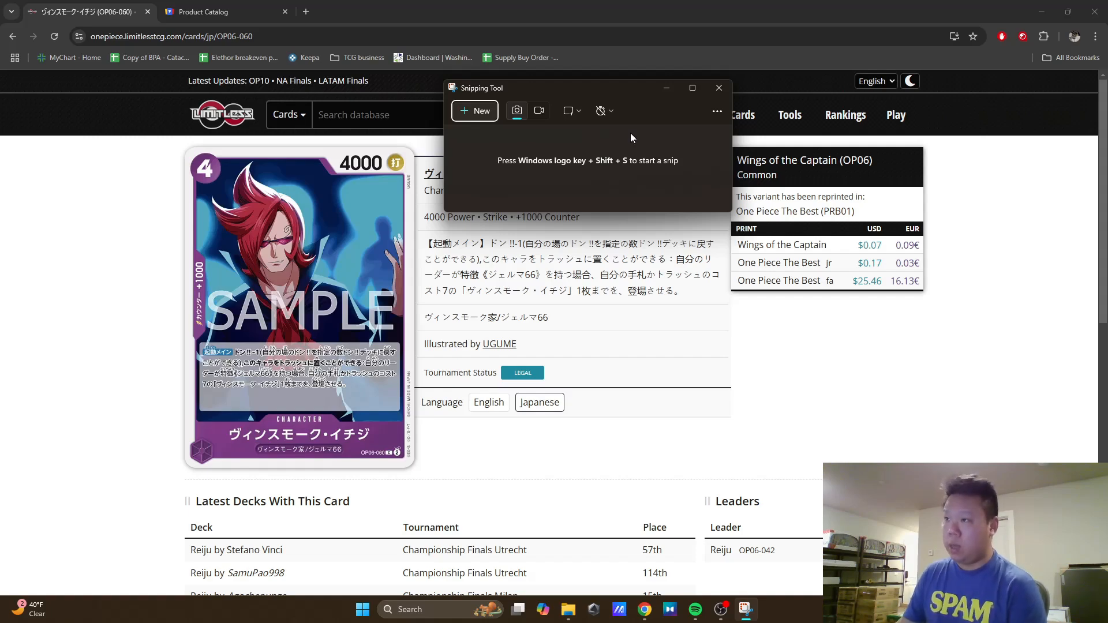
Step: Return to the purple card results, look through them and reopen the OP06-060 card page
click(127, 241)
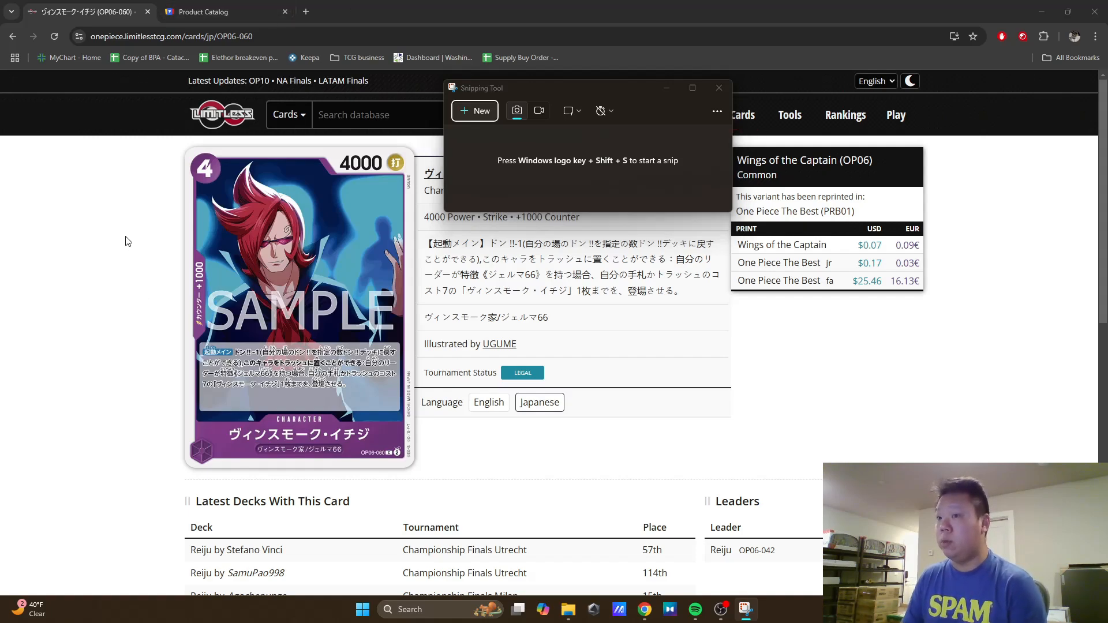
key(alt+Left)
scroll(680, 403, down, 3)
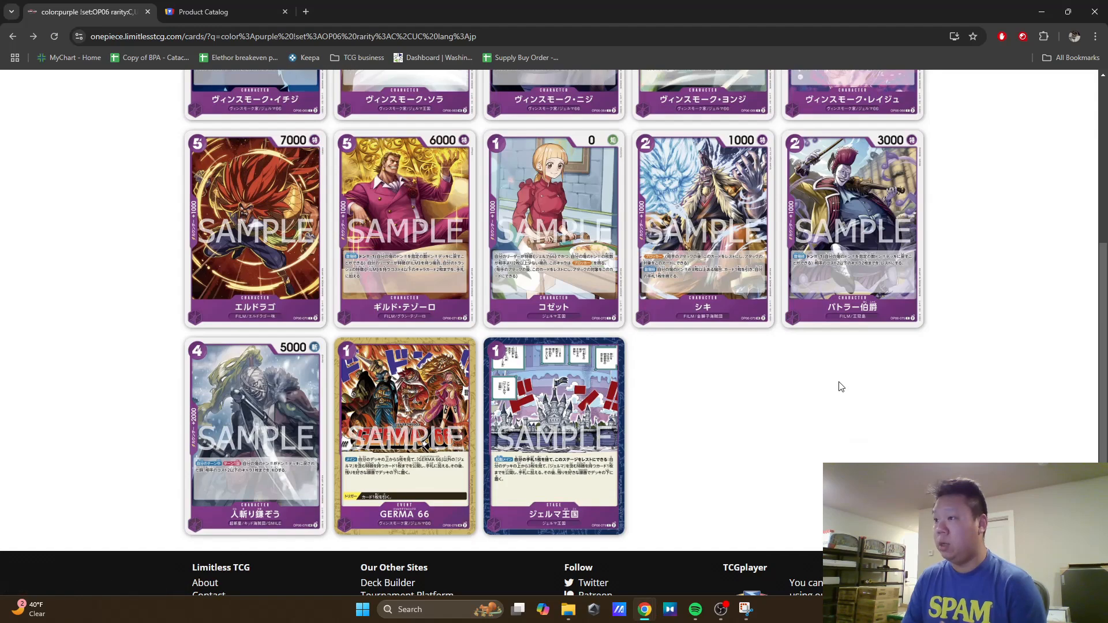
scroll(851, 401, up, 4)
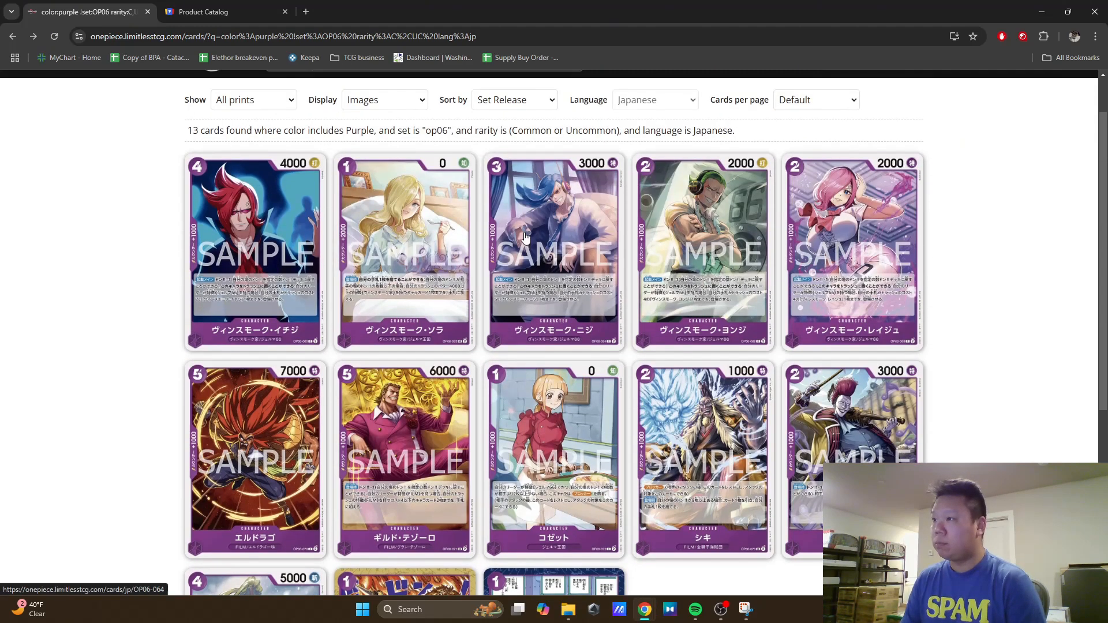
click(256, 251)
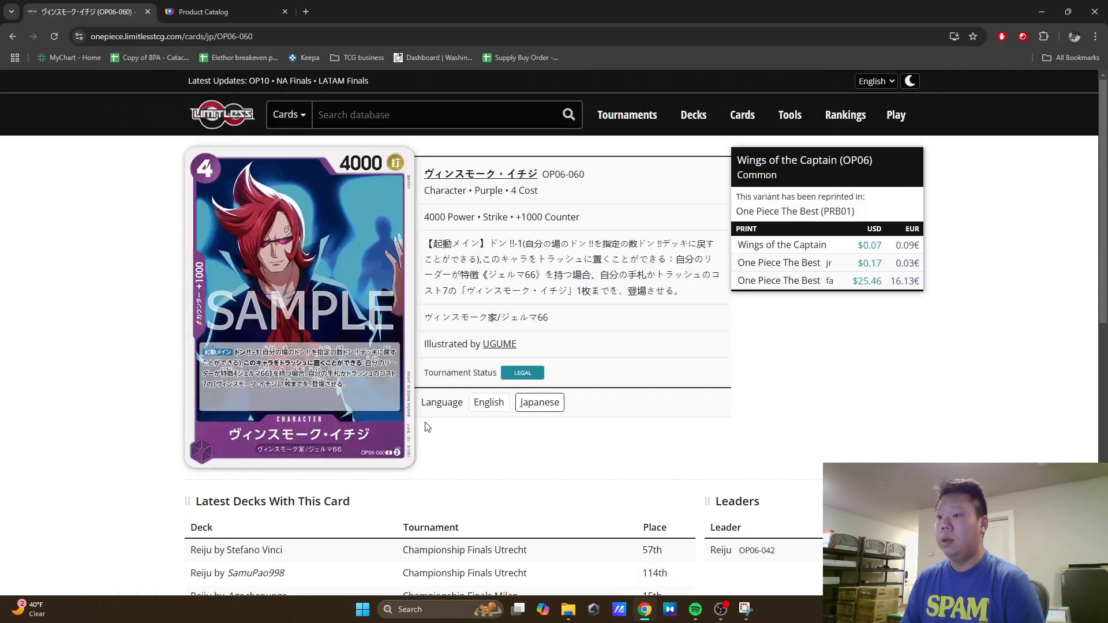
Step: Capture a rectangular snip of the whole OP06-060 card image with the Snipping Tool
click(745, 609)
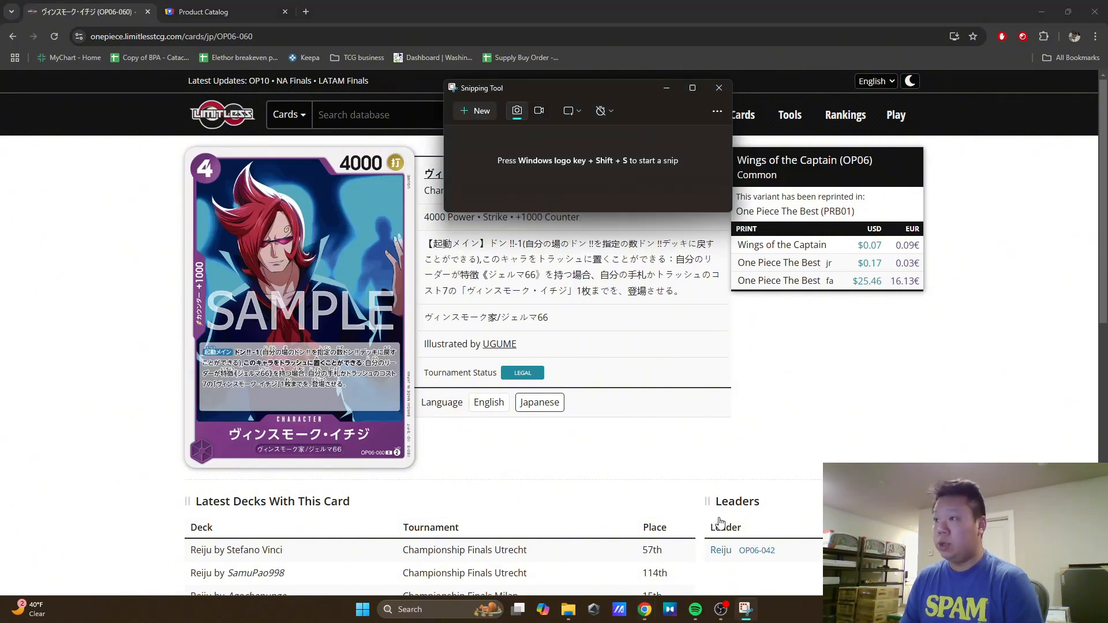
click(472, 112)
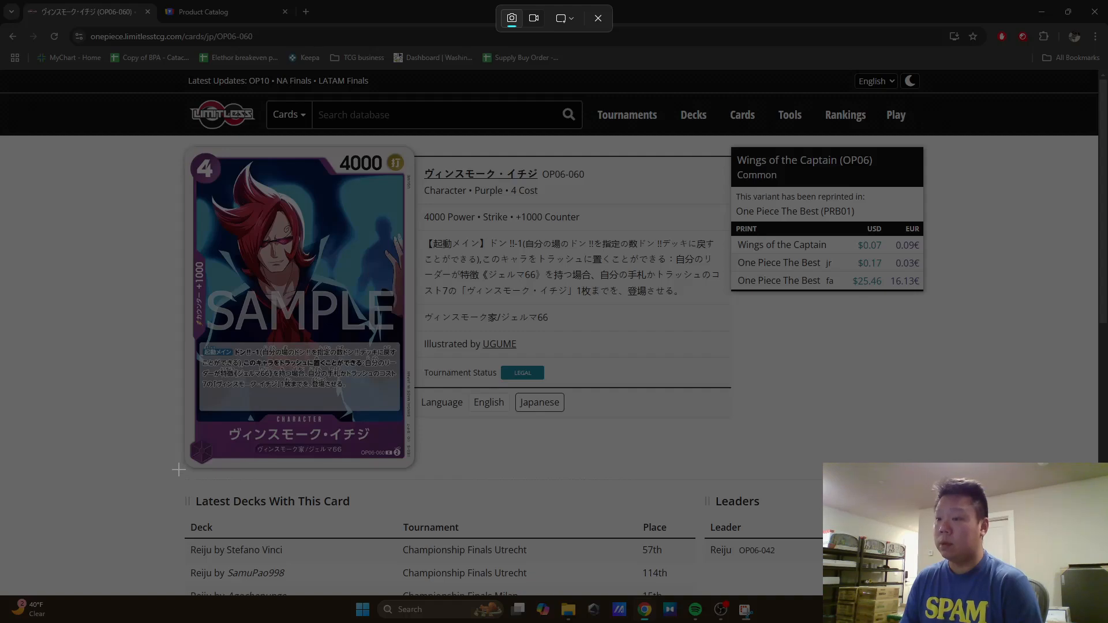
drag(181, 471, 414, 145)
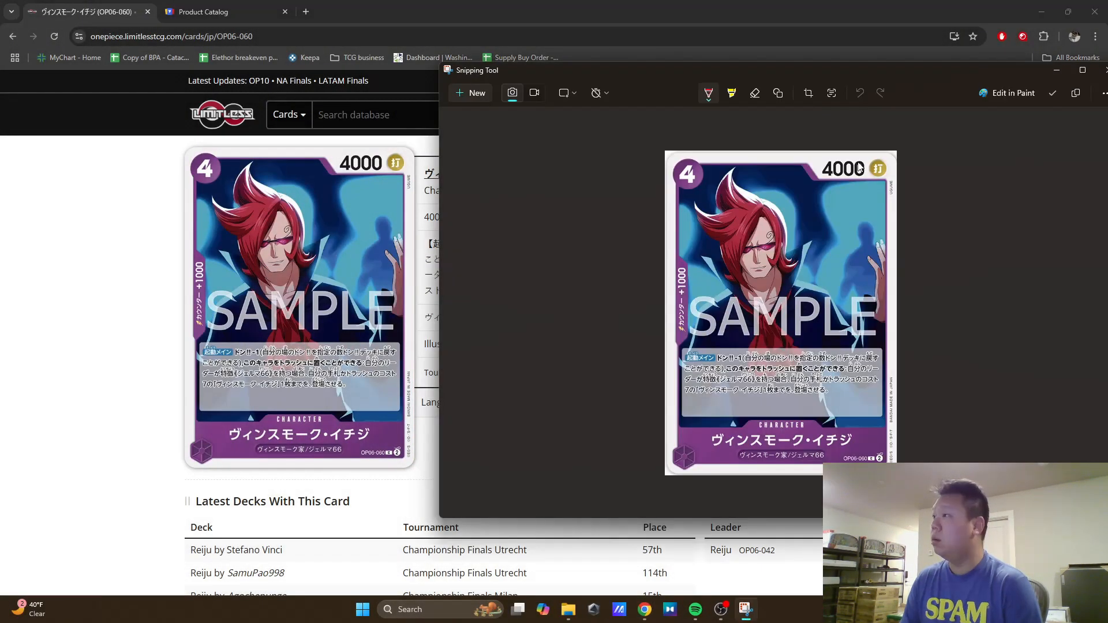
drag(930, 73, 675, 63)
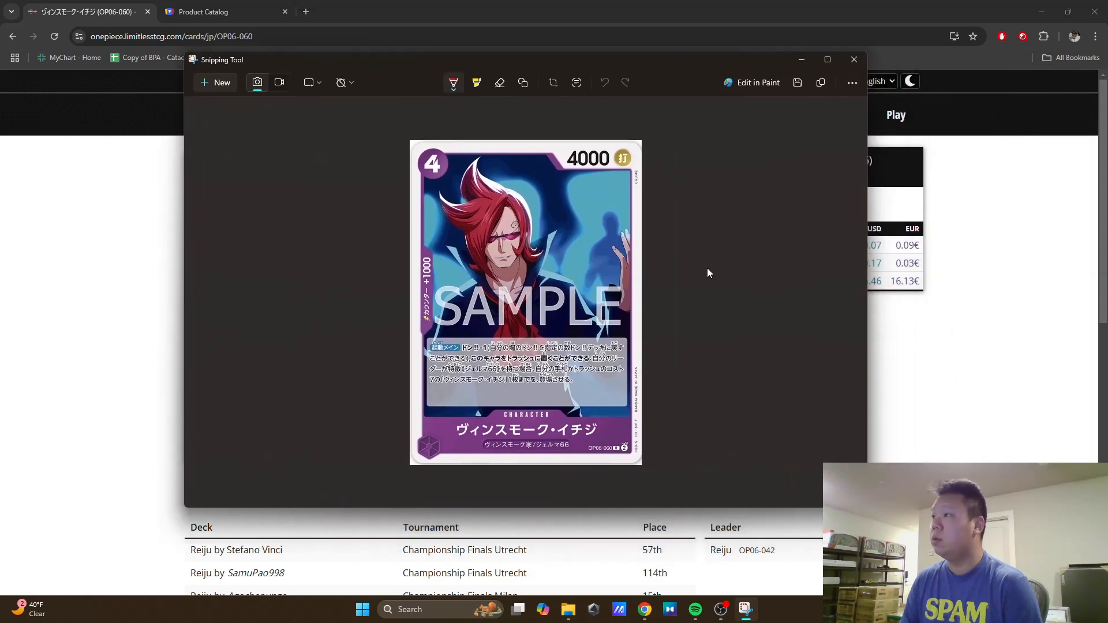
Step: Open the captured OP06-060 card image in Paint
click(749, 84)
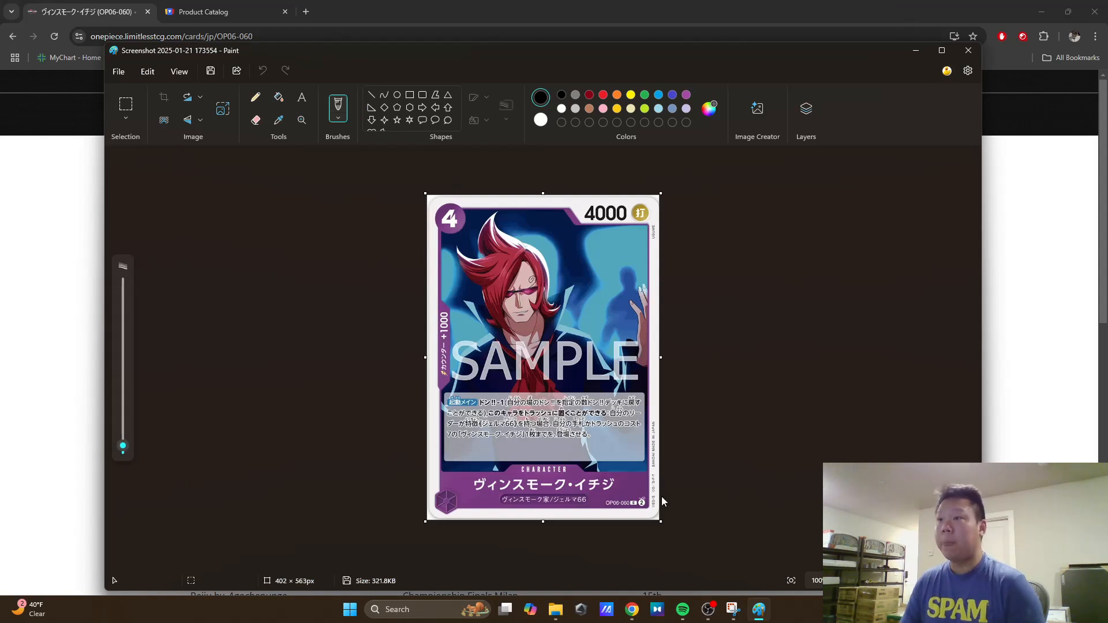
click(224, 110)
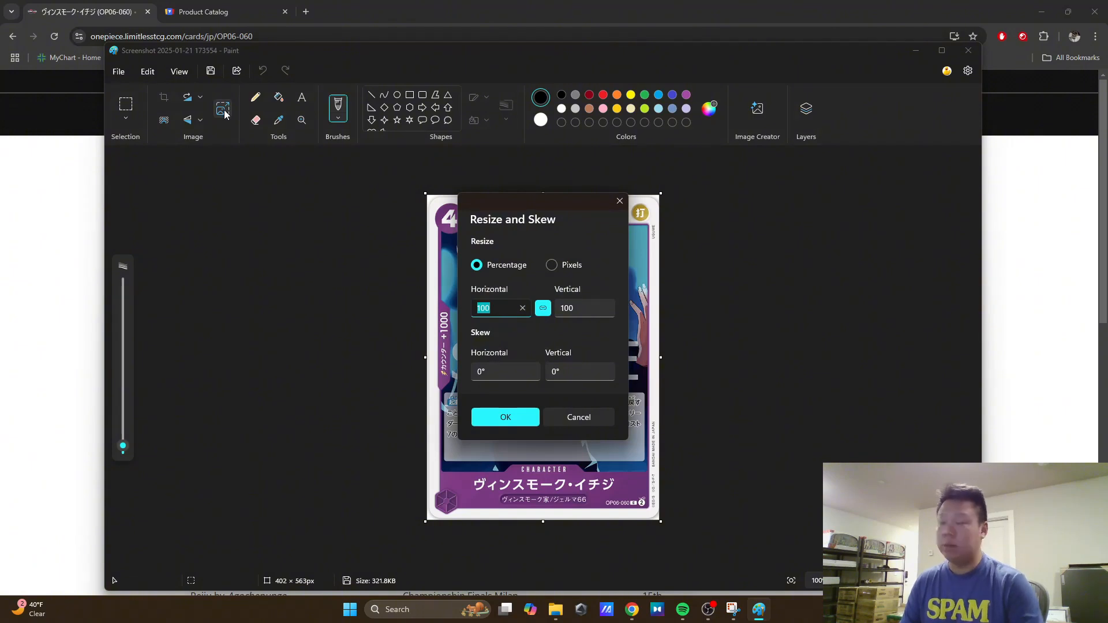
text(222)
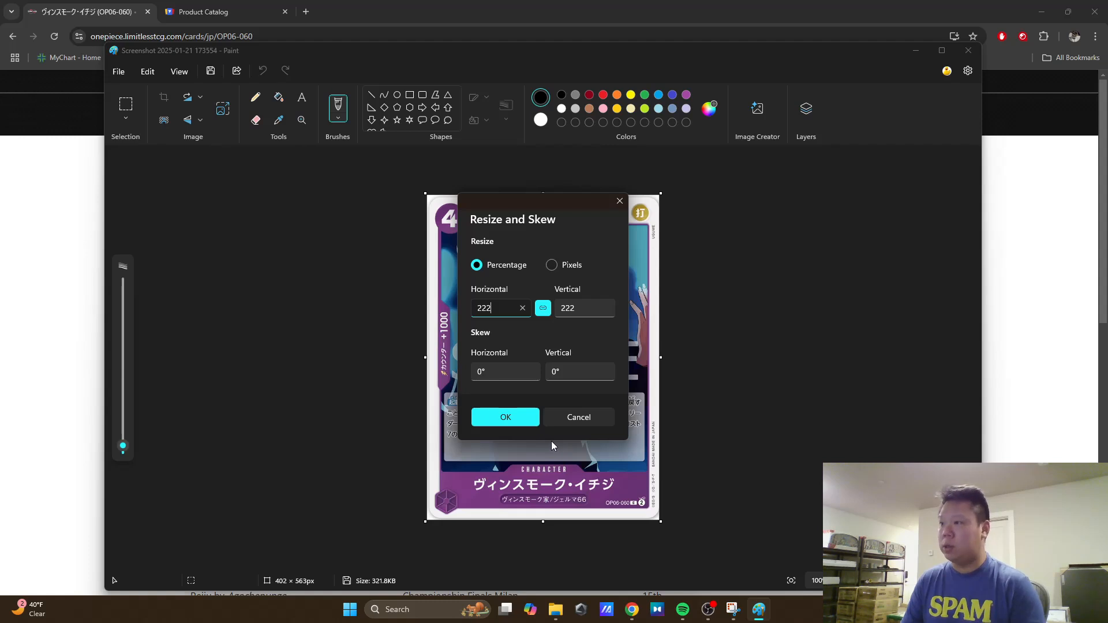
key(BackSpace)
key(BackSpace)
key(BackSpace)
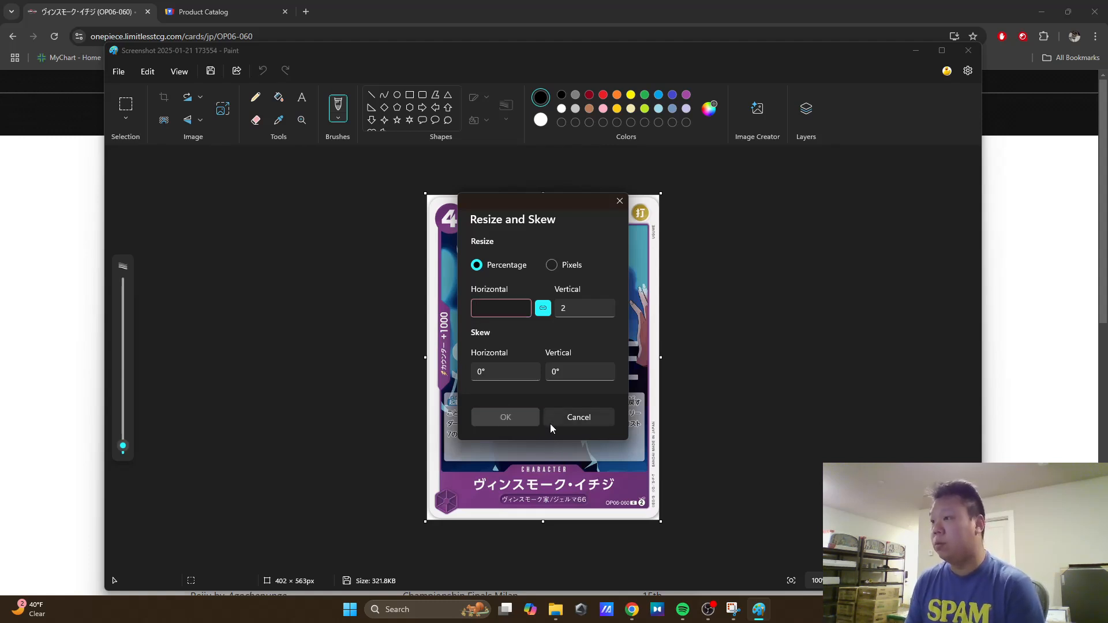
click(567, 414)
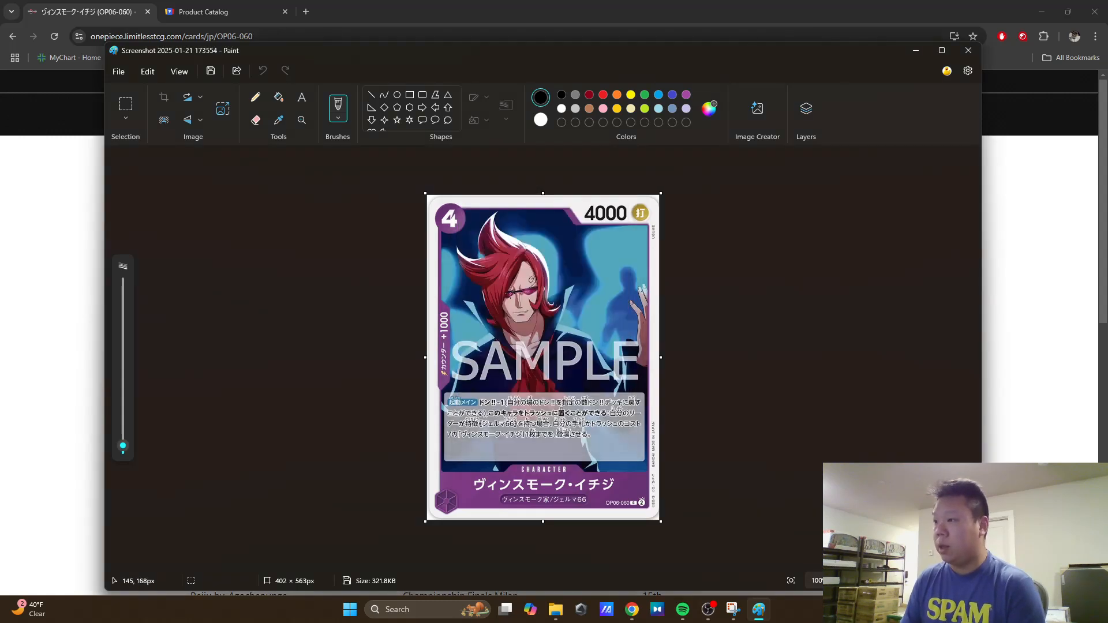
Step: Save the card image as a JPEG named 1 in the Downloads folder
click(120, 72)
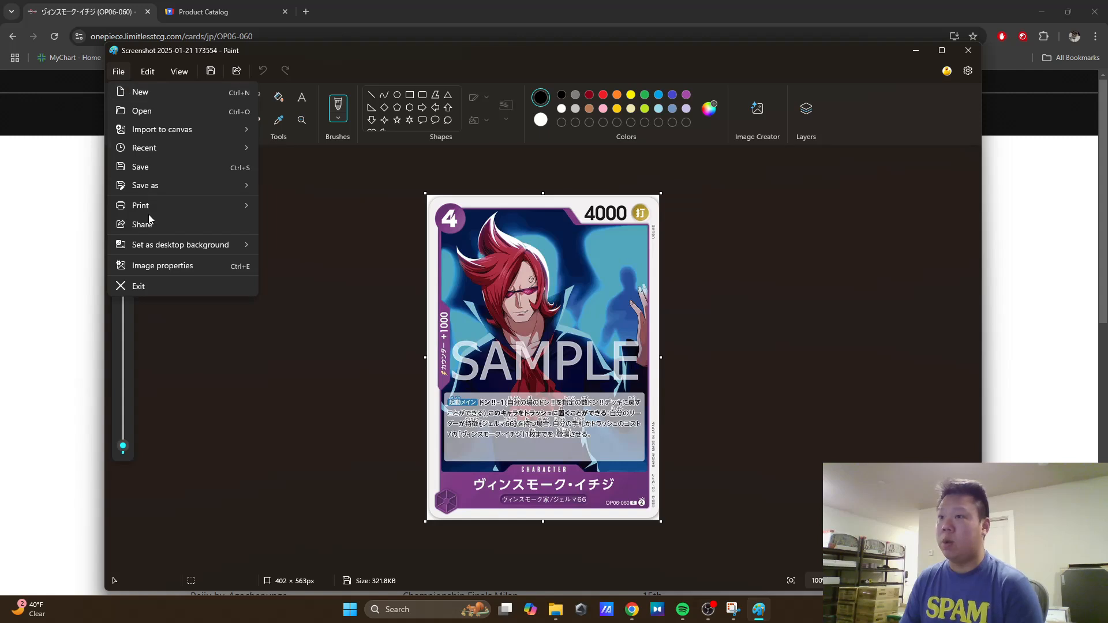
mouse_move(151, 194)
click(292, 206)
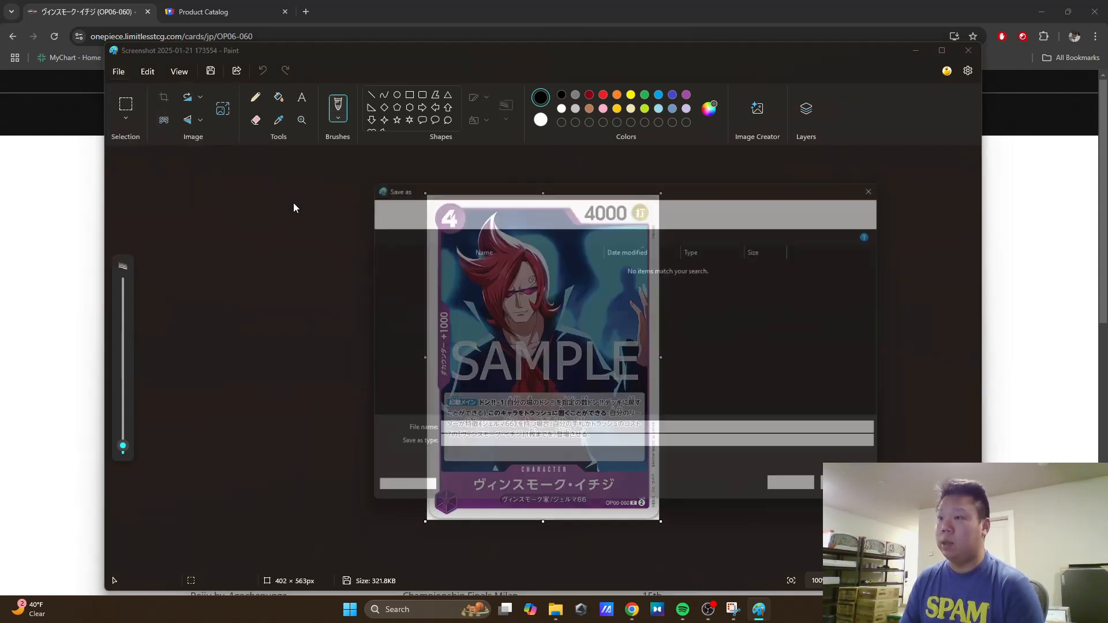
text(1)
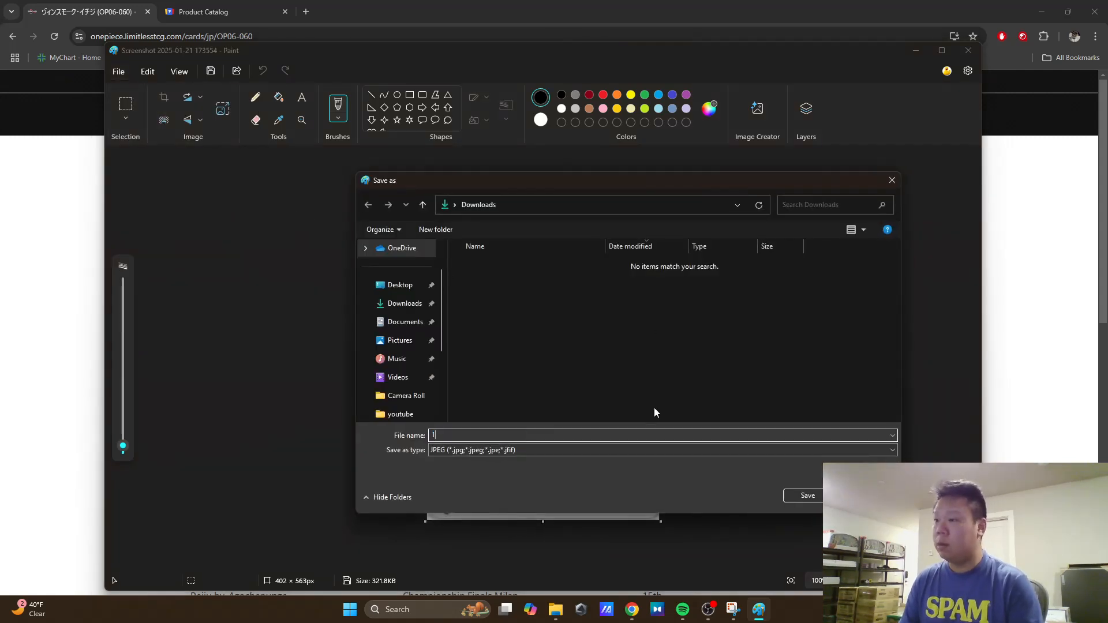
click(801, 497)
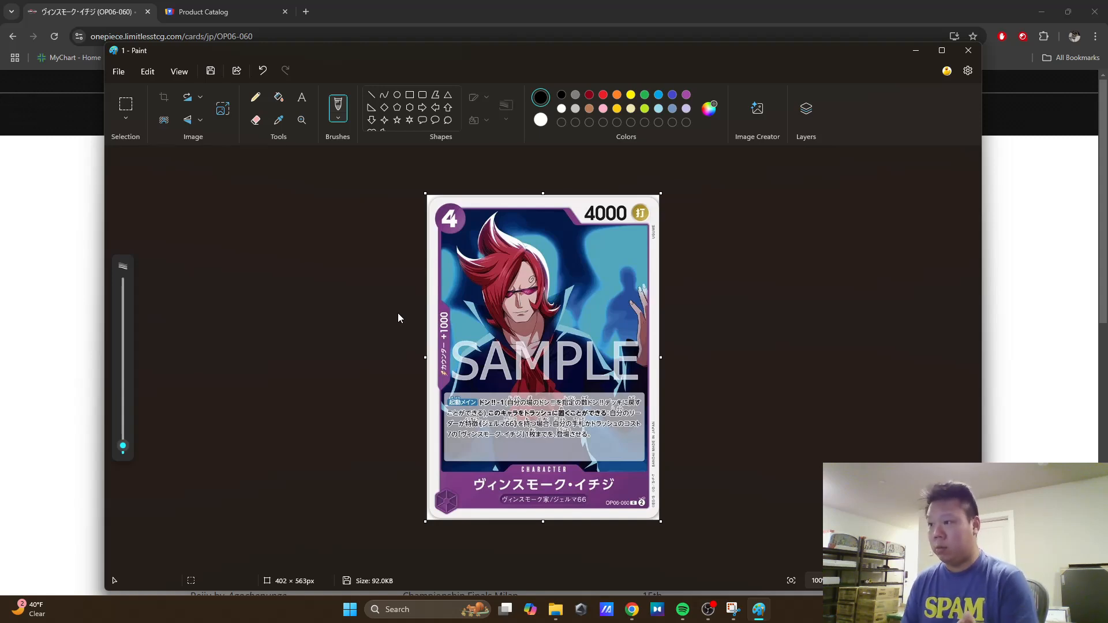
Step: Switch to the TCGplayer catalog in the browser and open the manage page of Vinsmoke Ichiji (060) in a new tab
click(47, 219)
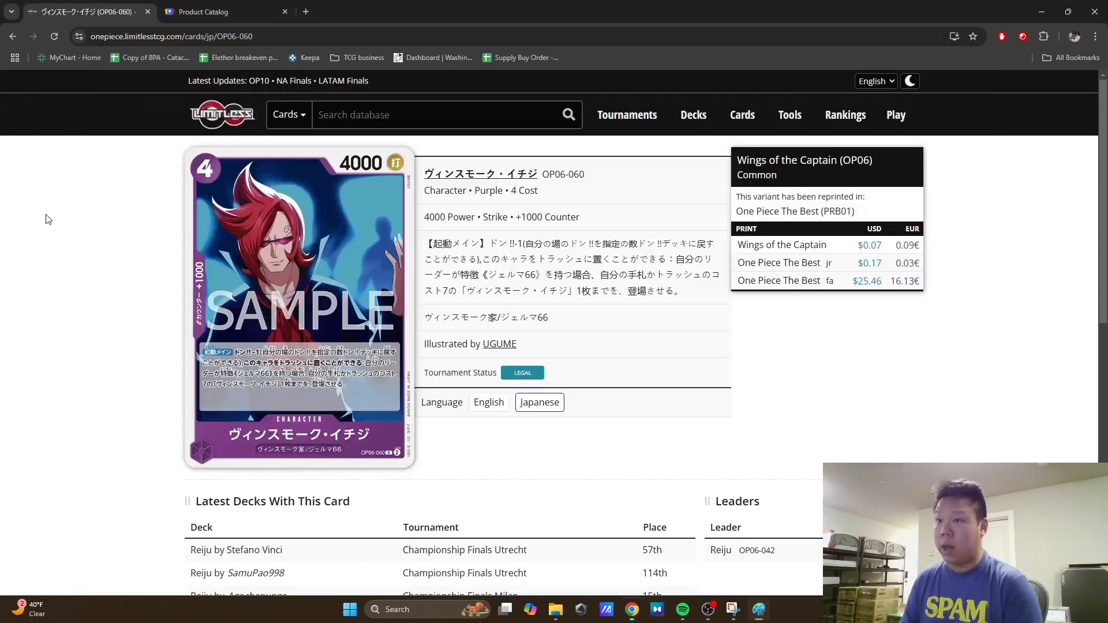
click(188, 16)
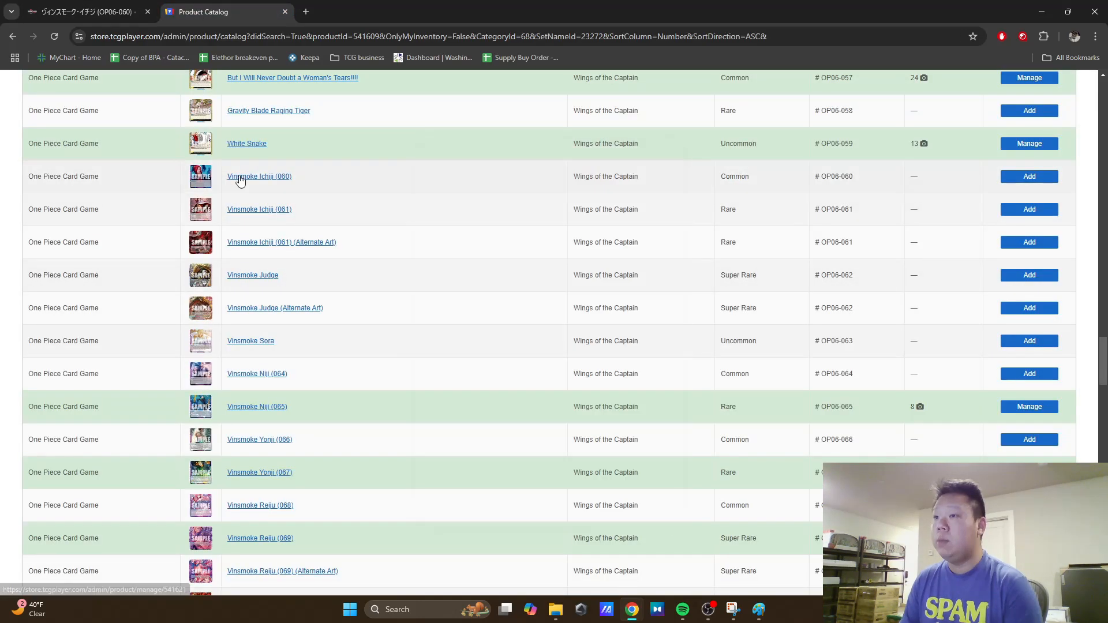
right_click(261, 175)
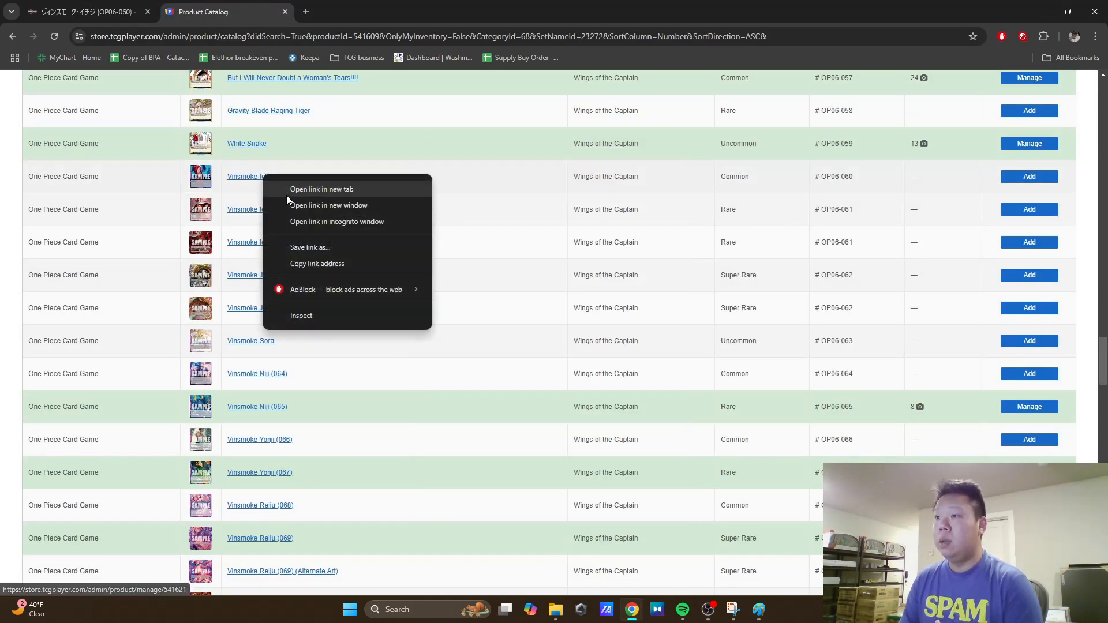
click(309, 190)
click(364, 9)
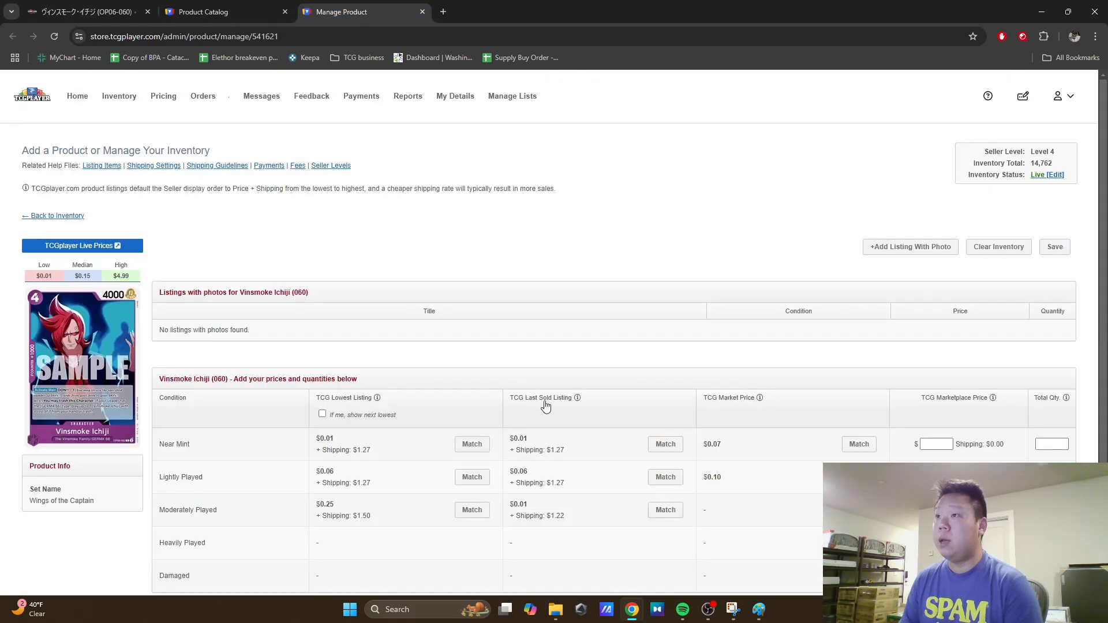
scroll(579, 314, down, 1)
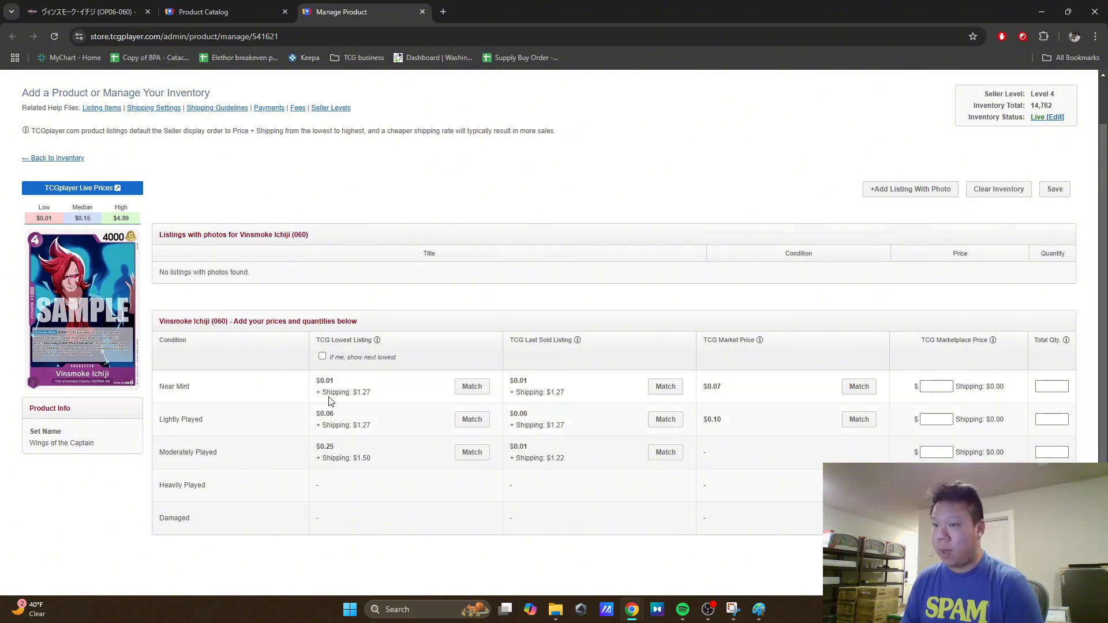
Step: Start a listing with photos for Vinsmoke Ichiji (060) in Near Mint condition, with a marketplace price of $0.19 and quantity 30
click(928, 193)
click(546, 220)
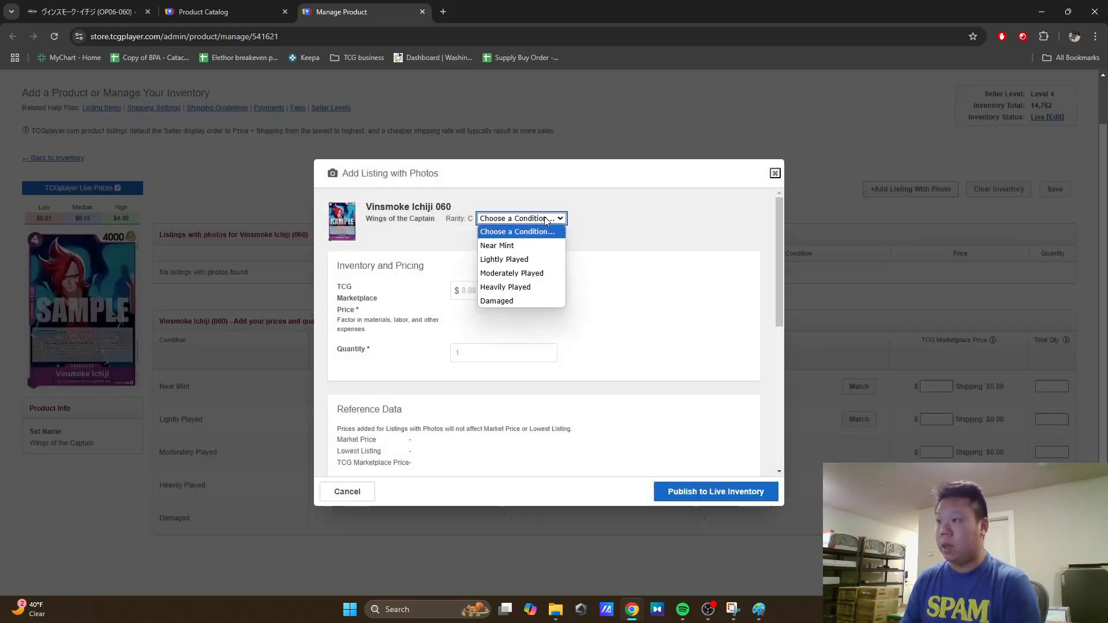
click(541, 245)
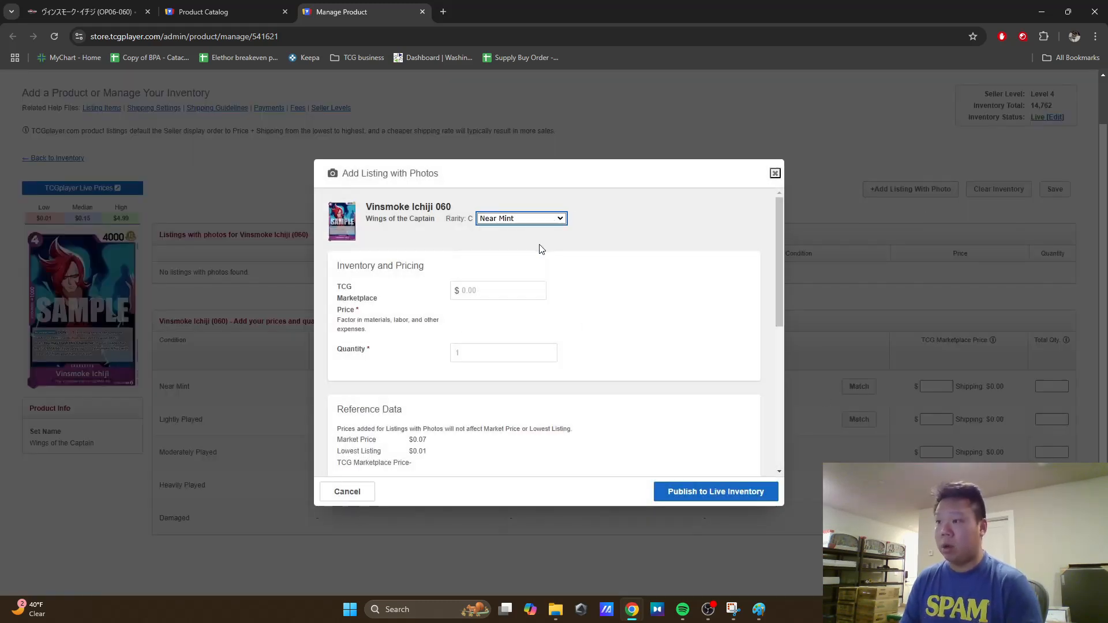
click(484, 286)
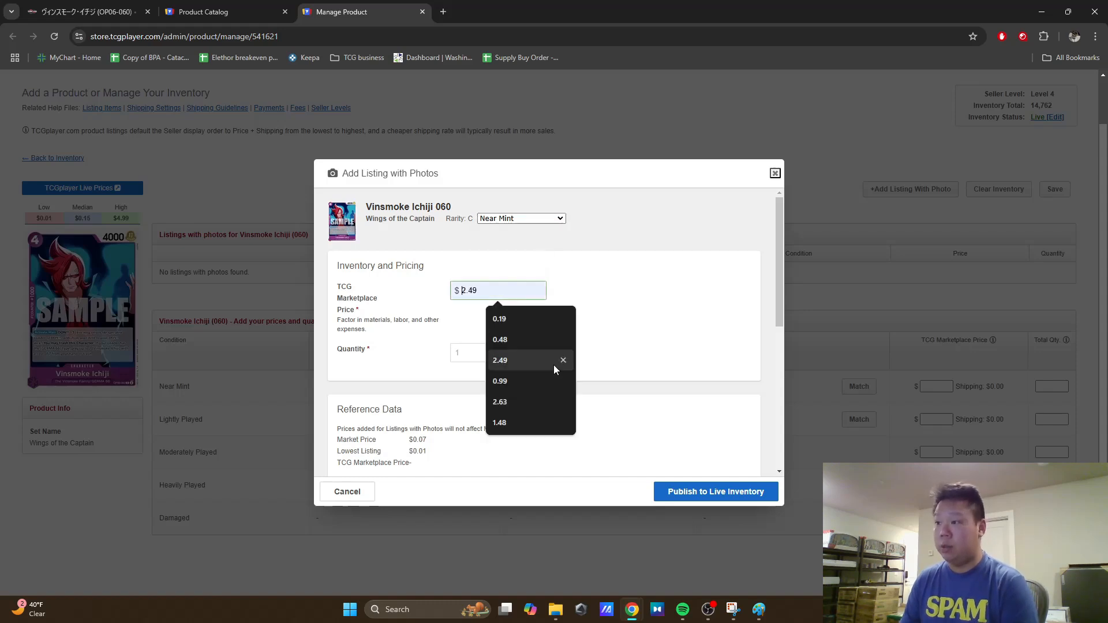
click(515, 320)
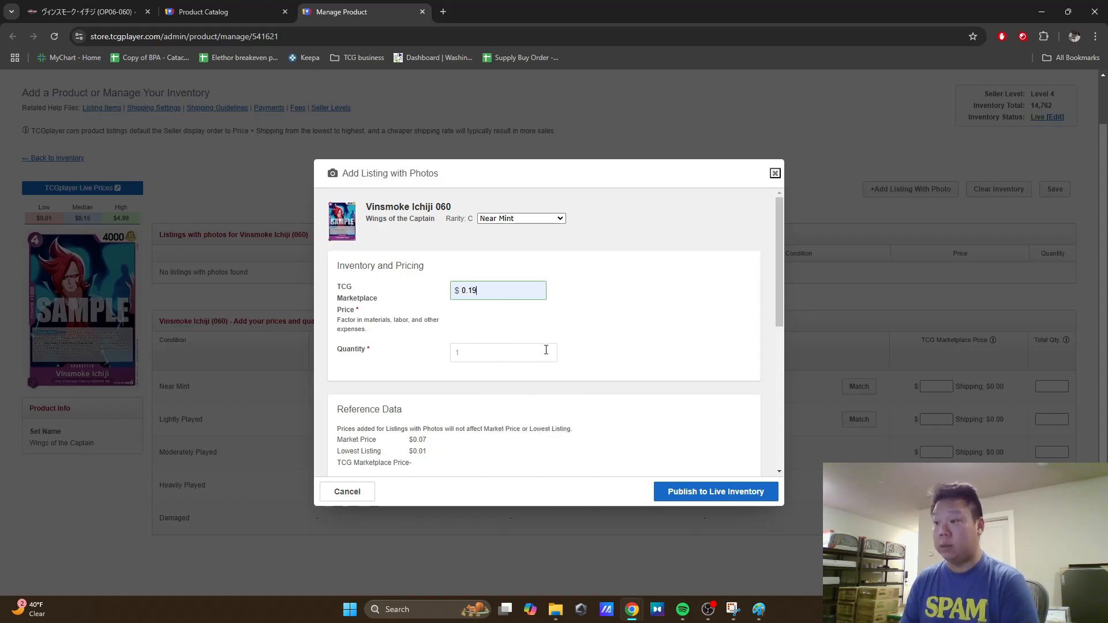
click(486, 353)
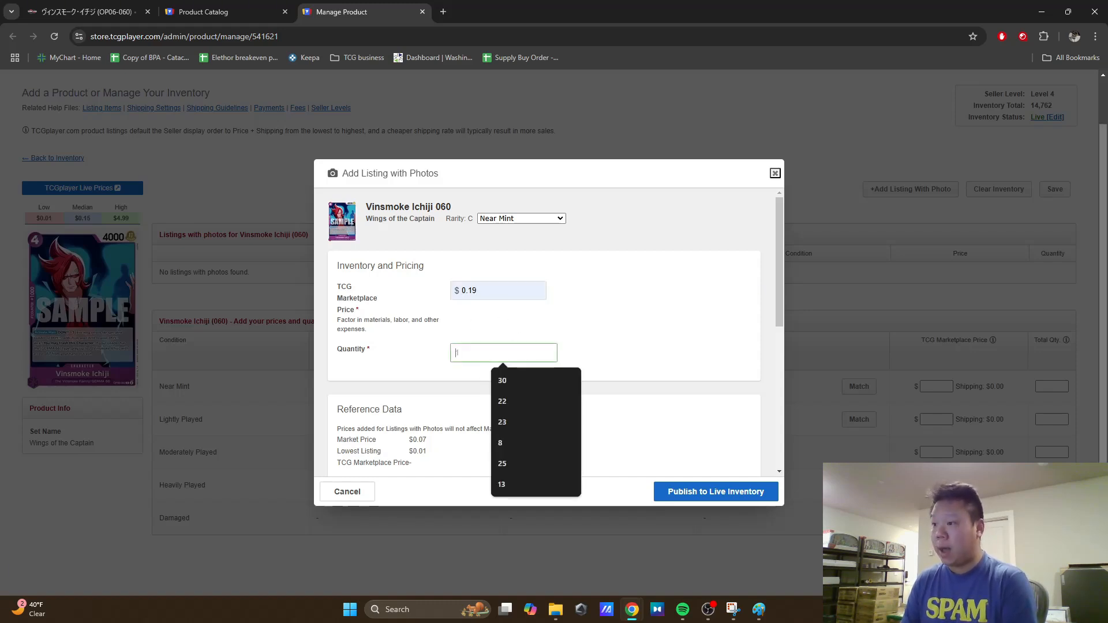
text(1)
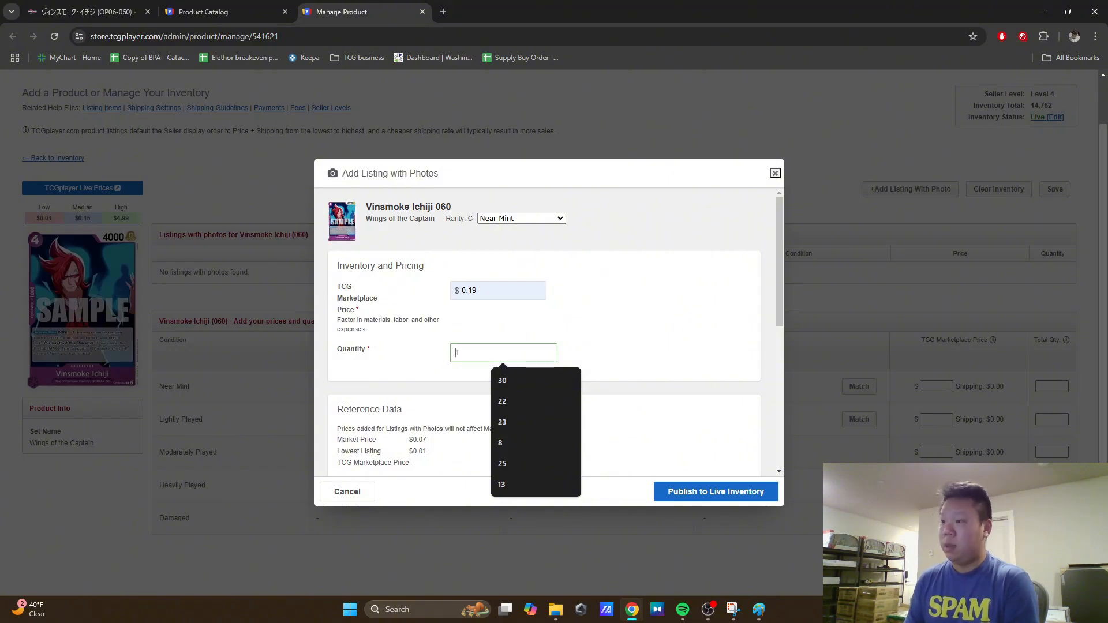
text(30)
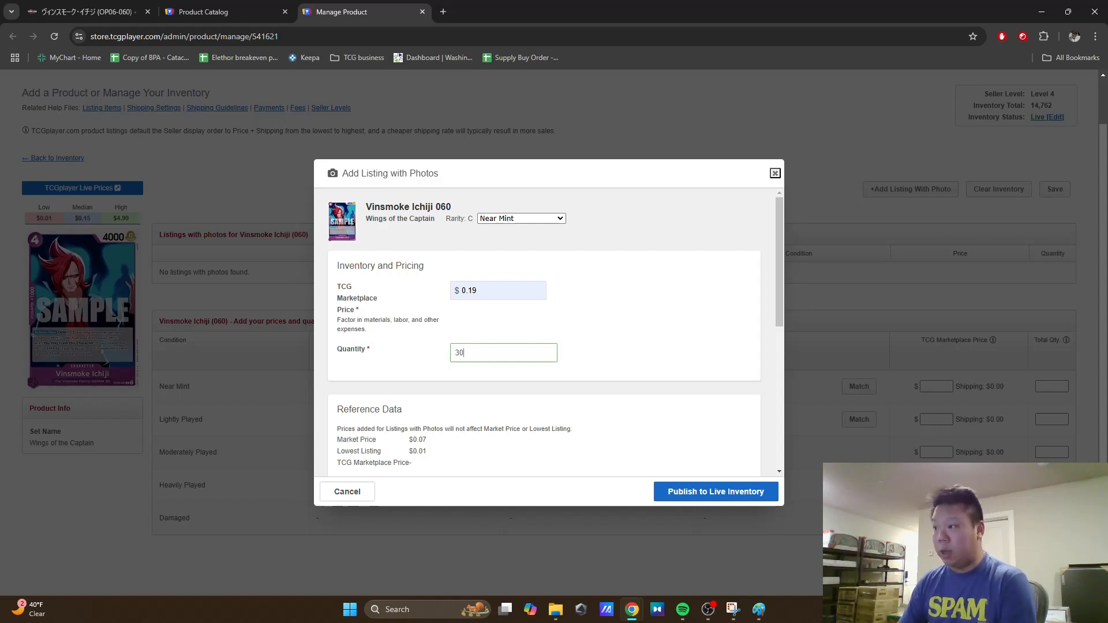
click(671, 360)
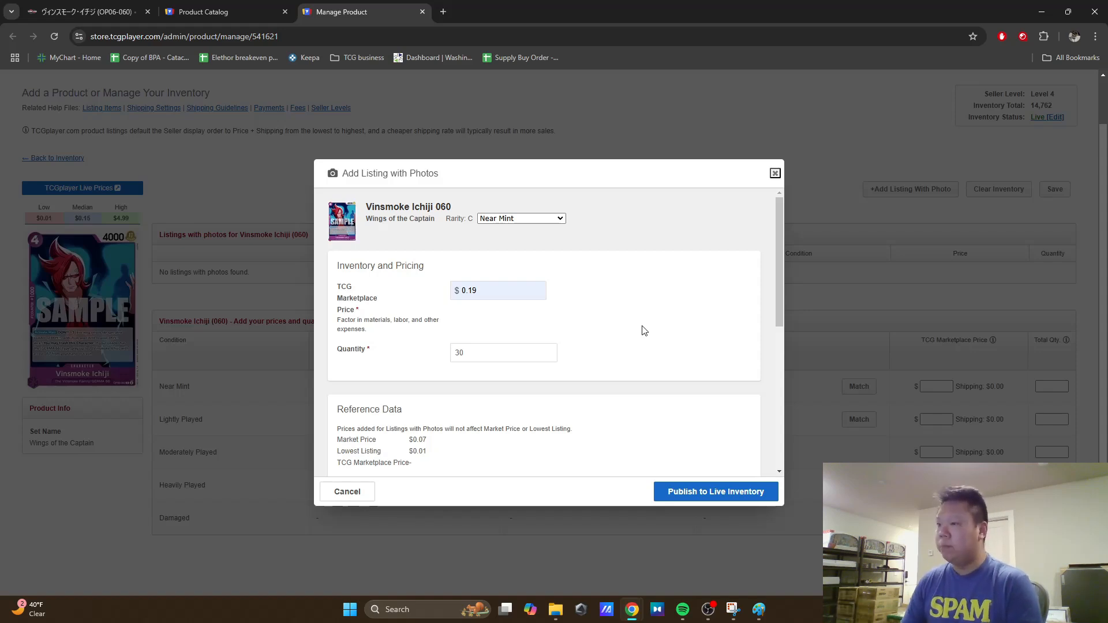
Step: Set the title of the photo listing to Japanese
scroll(643, 332, down, 2)
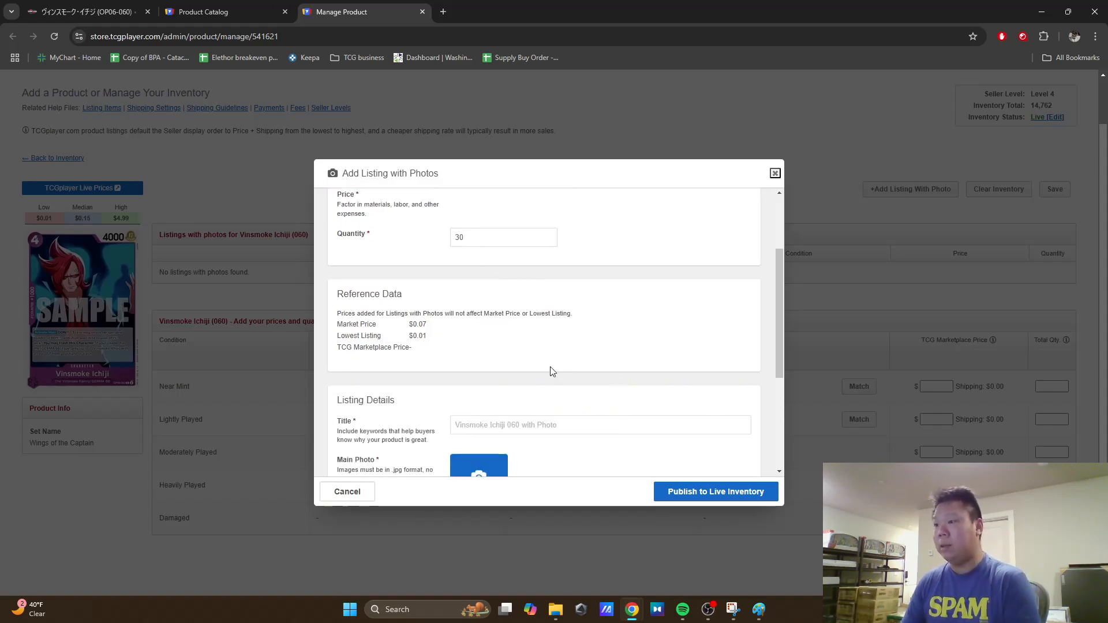
scroll(500, 359, down, 2)
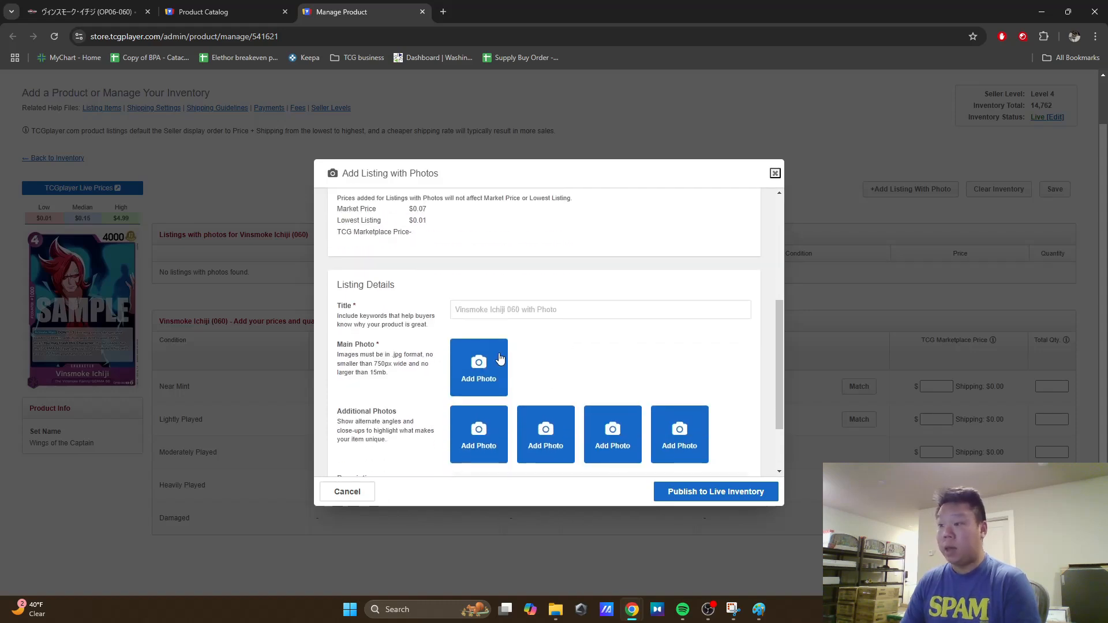
click(477, 307)
click(560, 338)
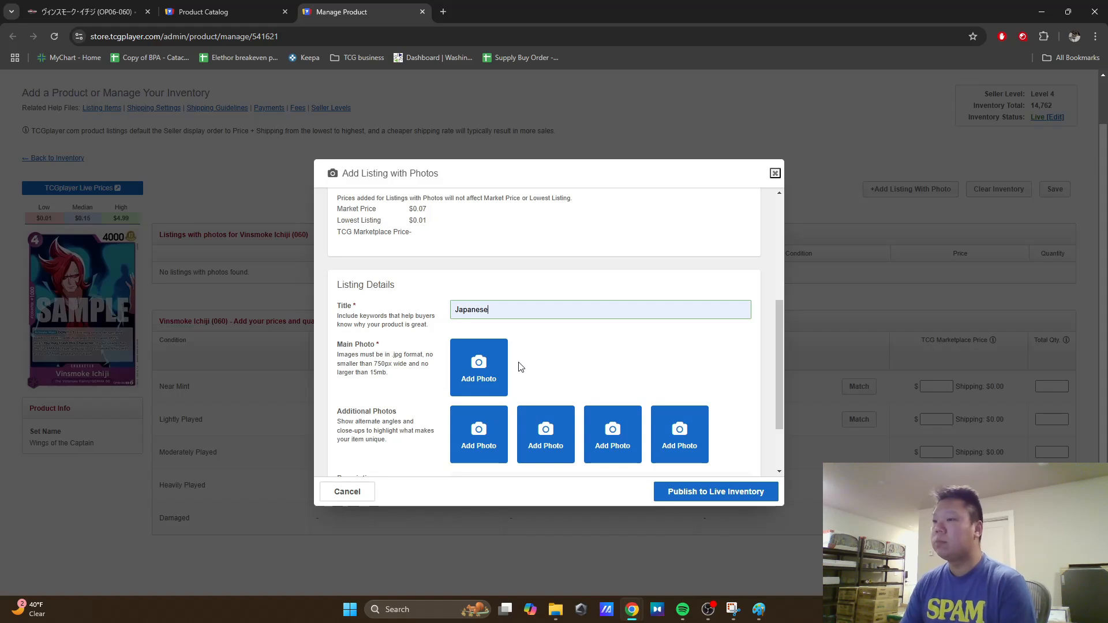
Step: Try to add image 1 from Downloads as the listing's main photo, and close the listing form
click(484, 374)
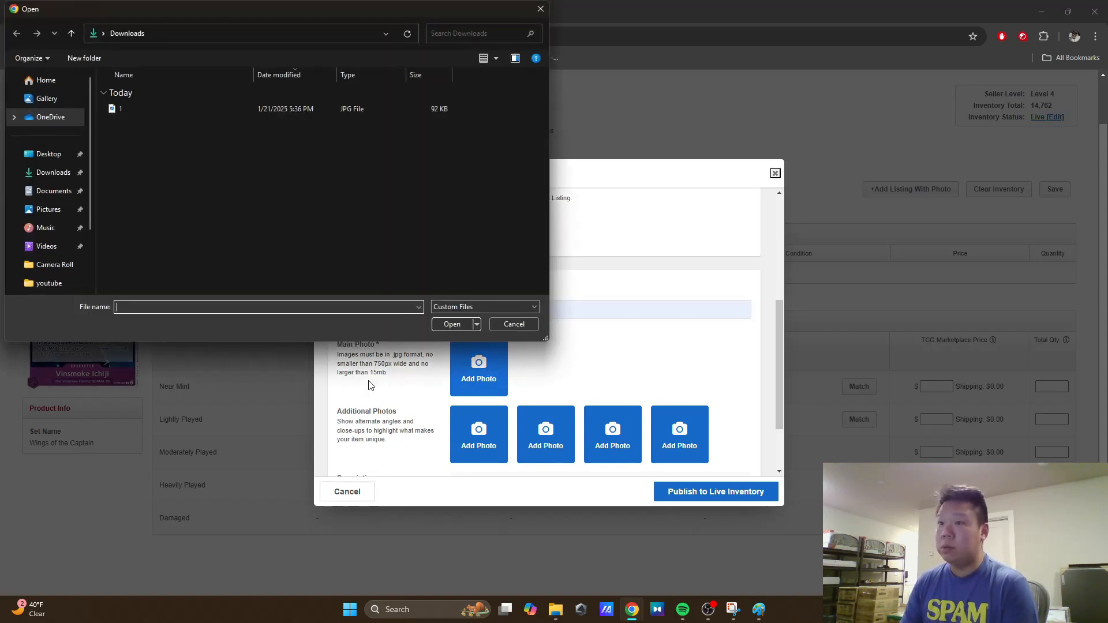
click(50, 172)
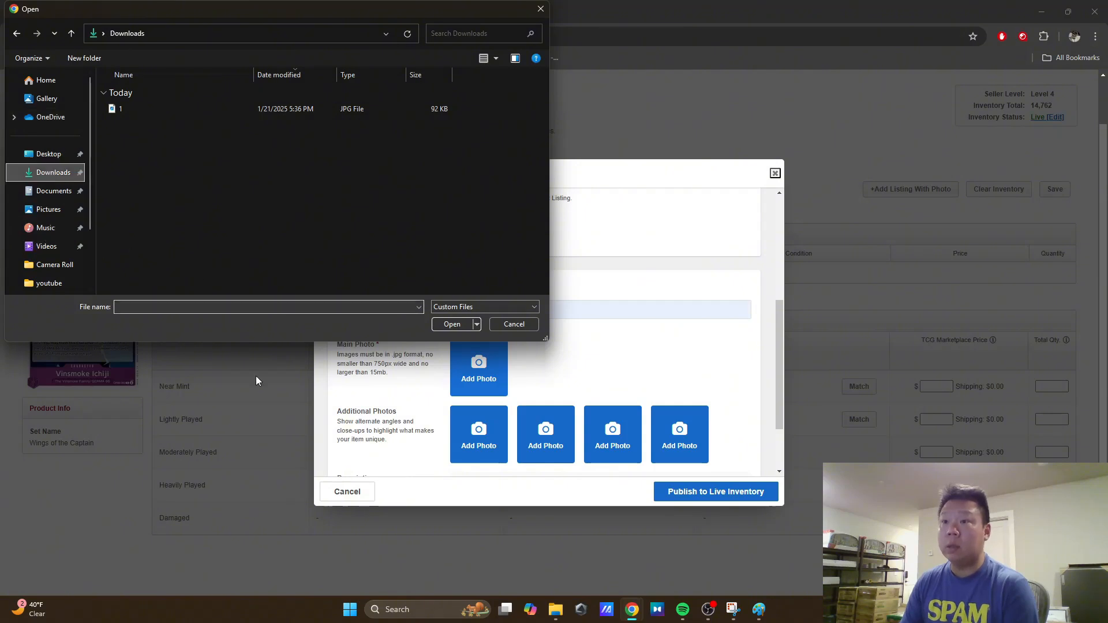
click(237, 109)
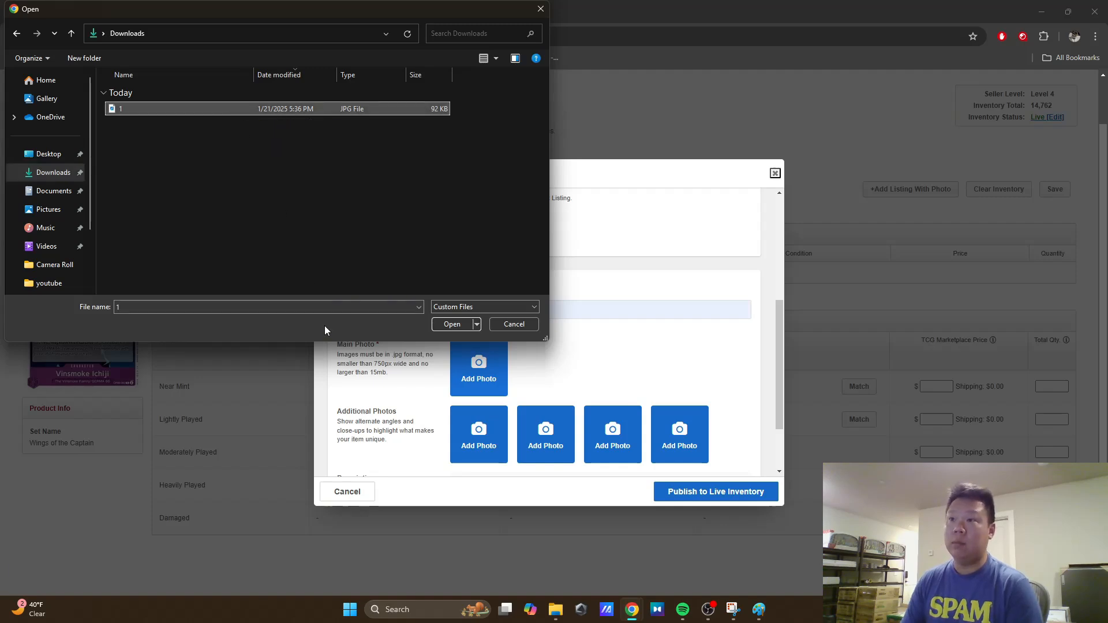
click(445, 327)
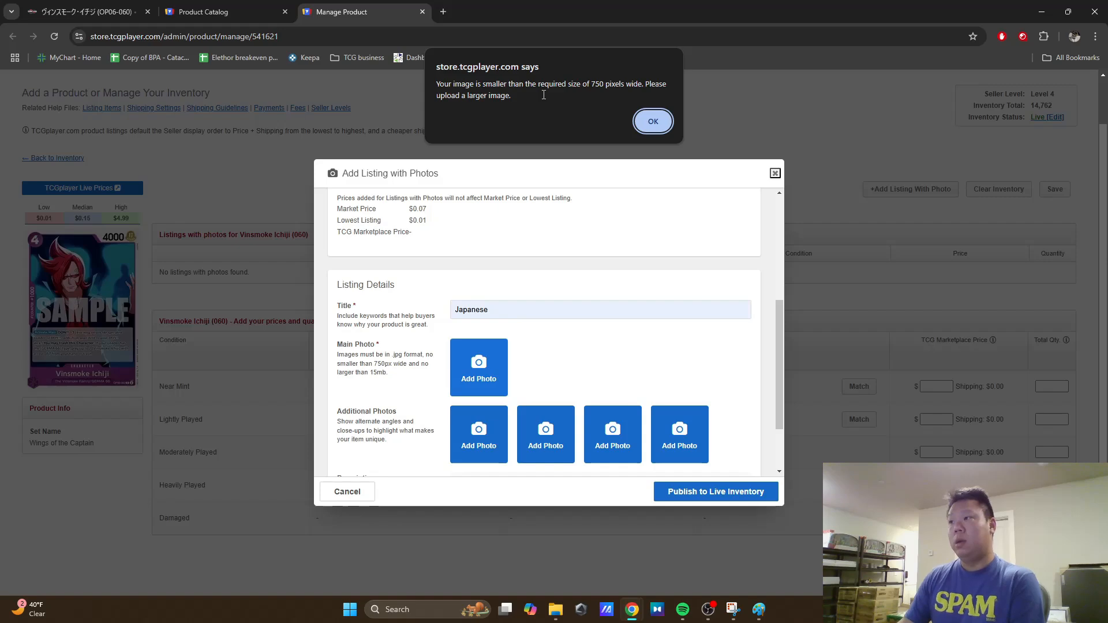
click(654, 123)
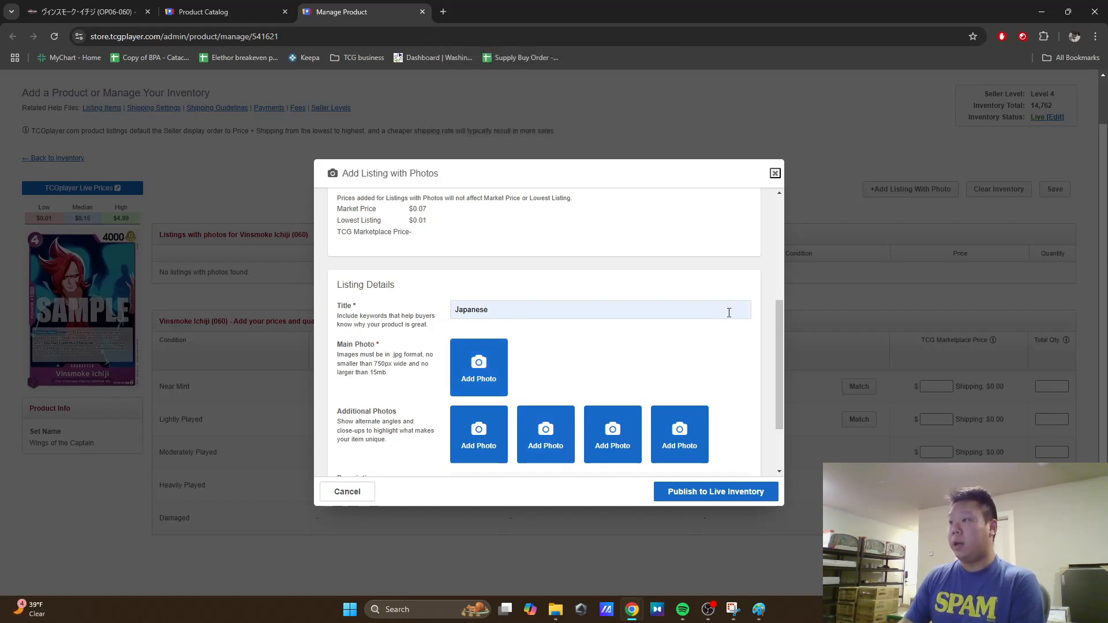
click(775, 174)
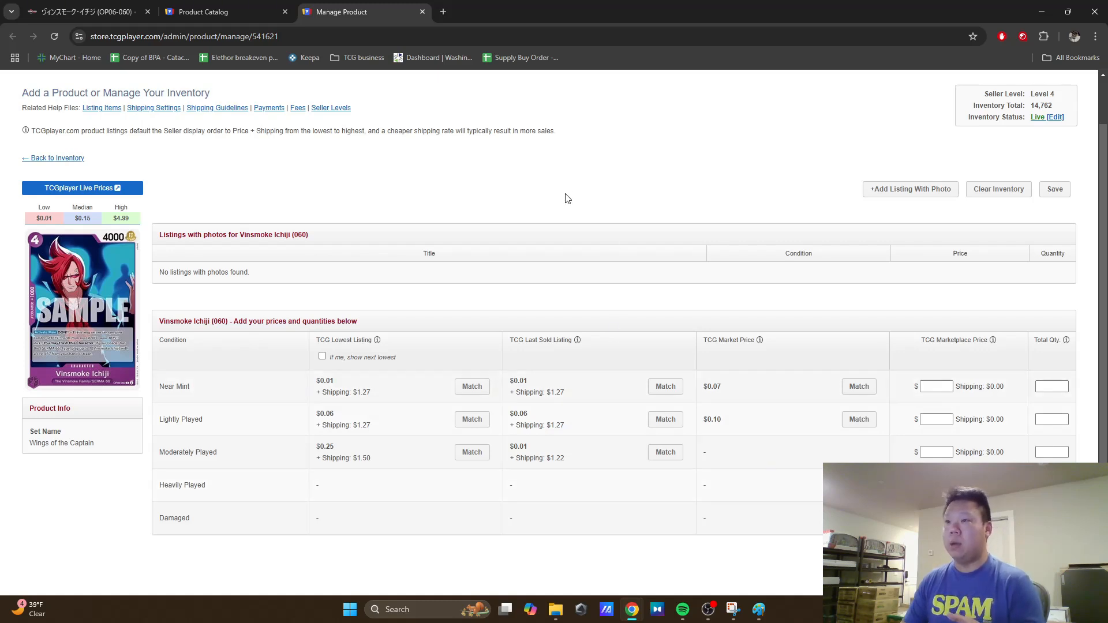
Step: Switch back to Paint and resize the card image to 222 percent horizontally and vertically
click(760, 611)
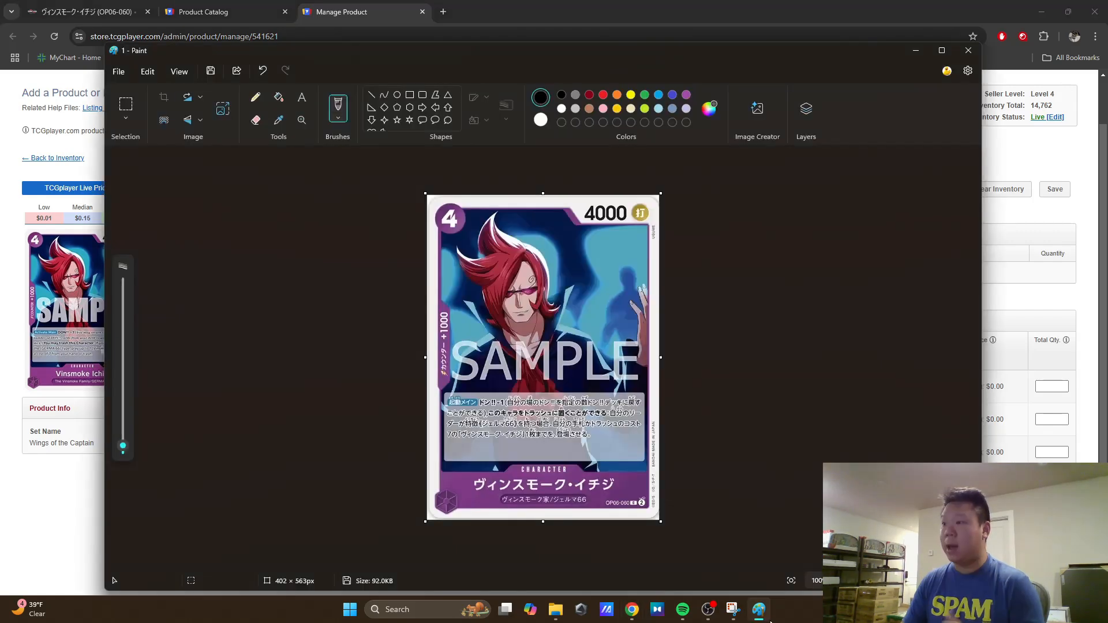
click(223, 110)
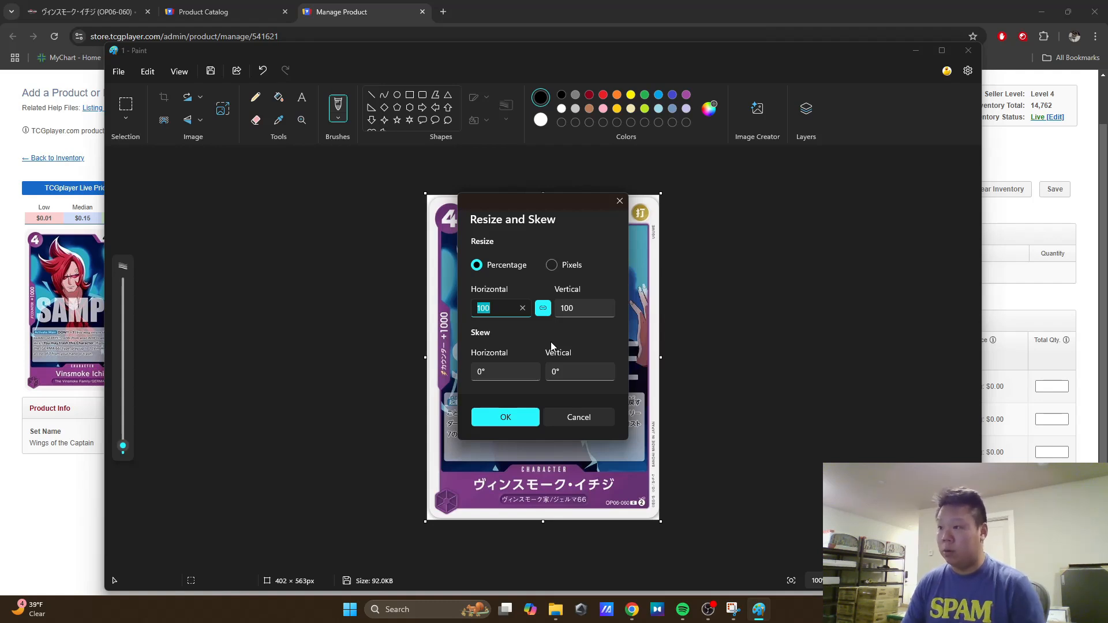
text(222)
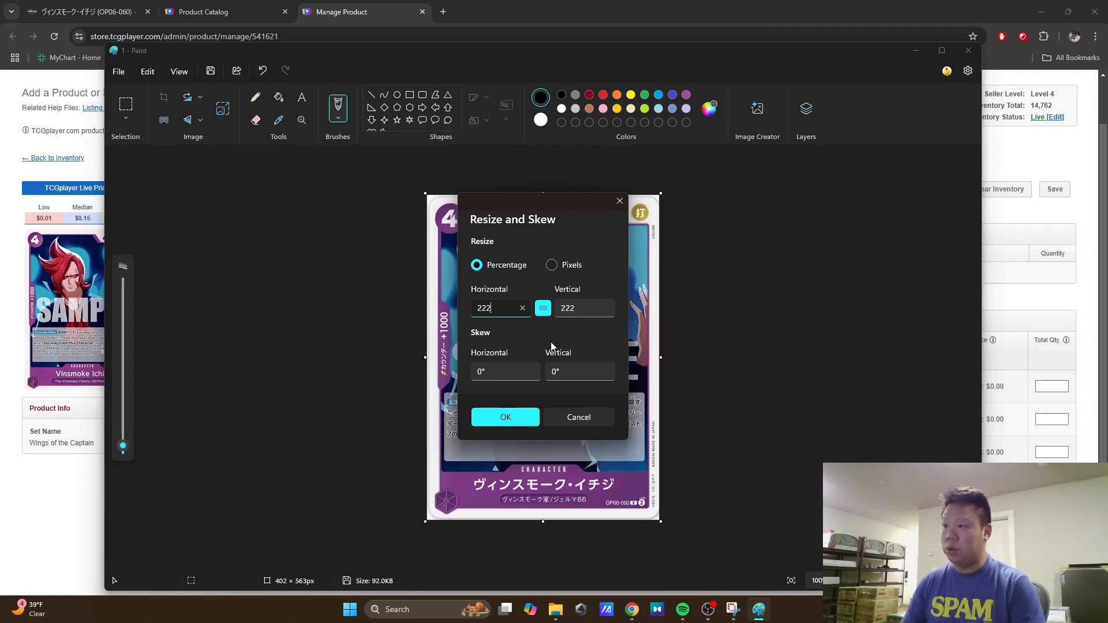
click(506, 417)
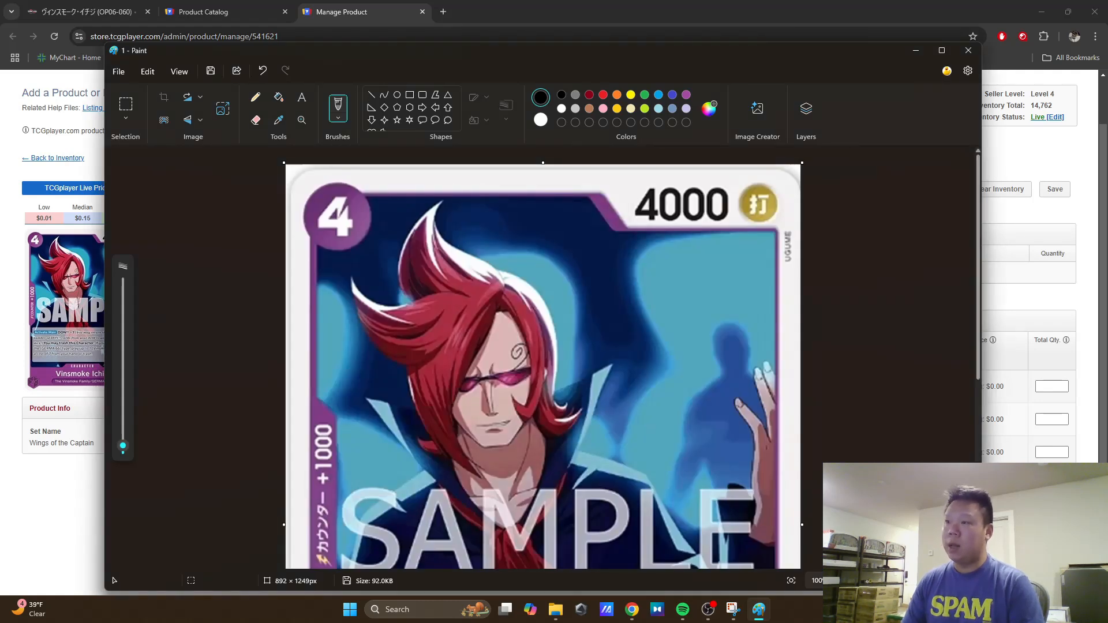
Step: Save the enlarged card image as JPEG 1 in Downloads, replacing the existing file, and close Paint
click(119, 73)
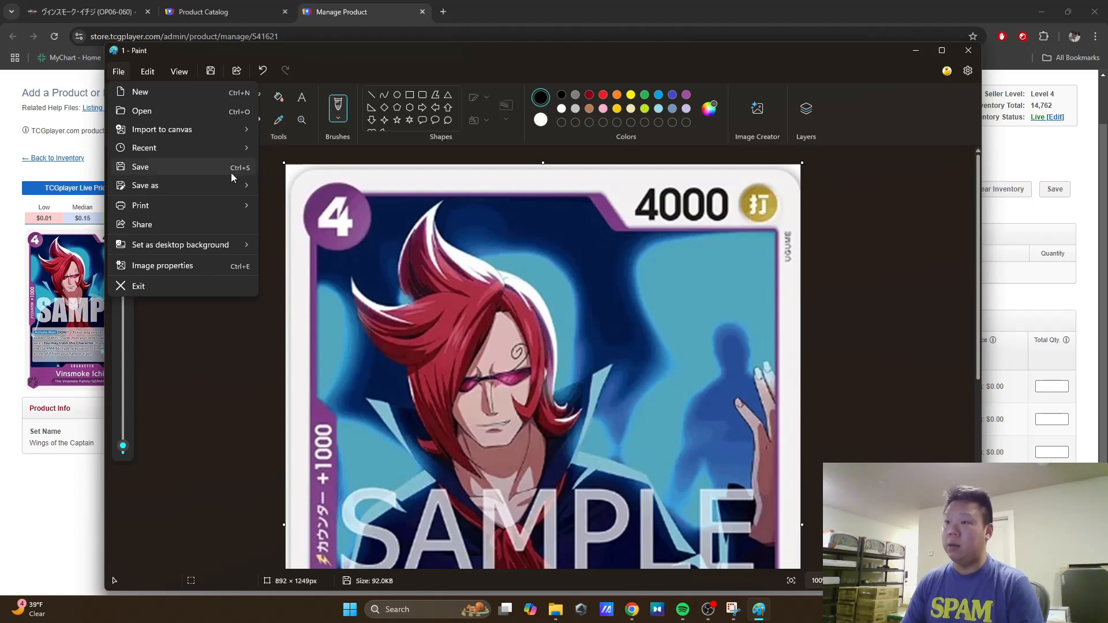
mouse_move(215, 185)
click(283, 216)
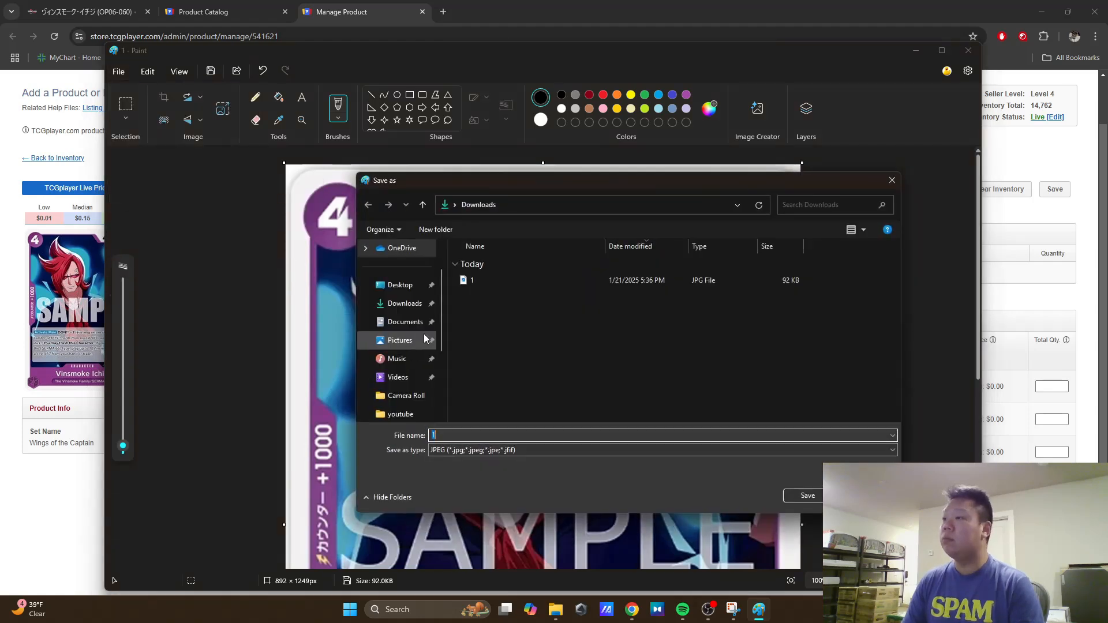
click(816, 496)
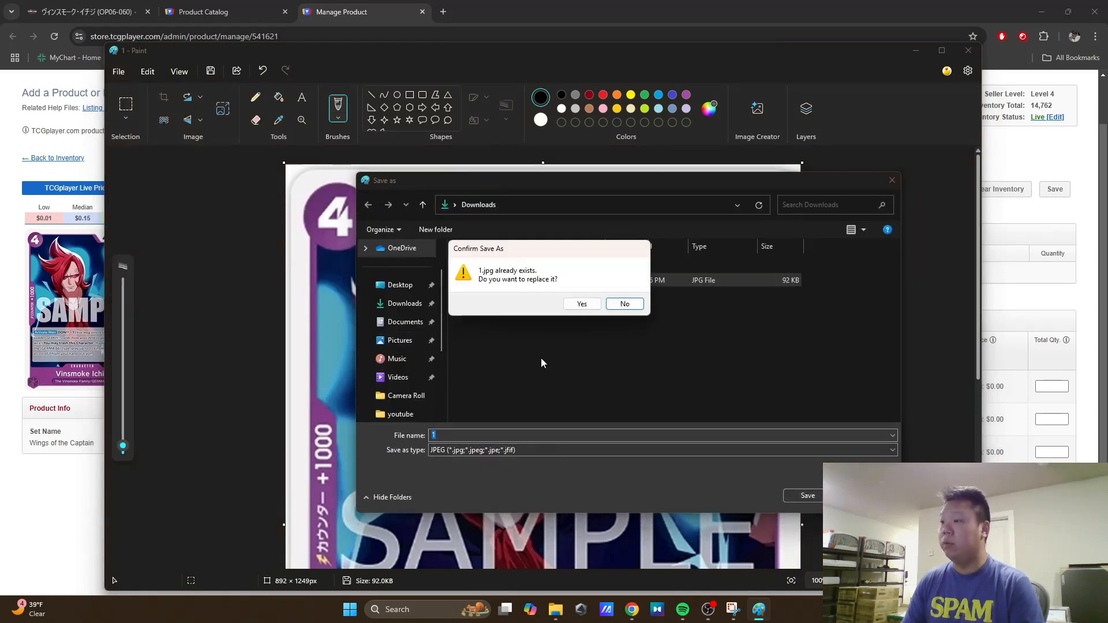
click(581, 303)
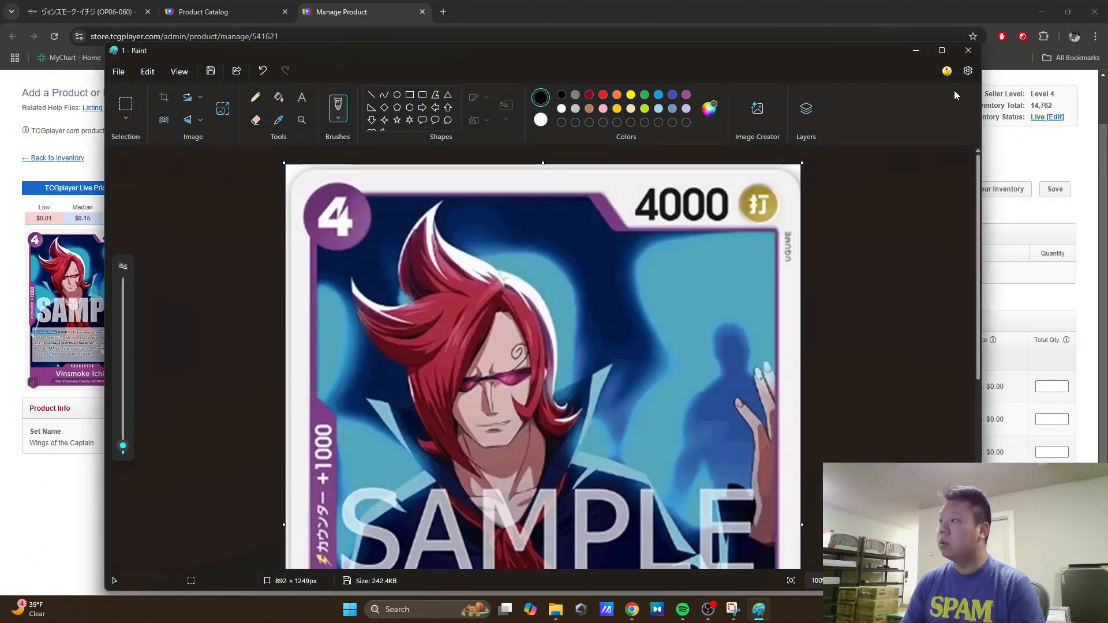
click(969, 50)
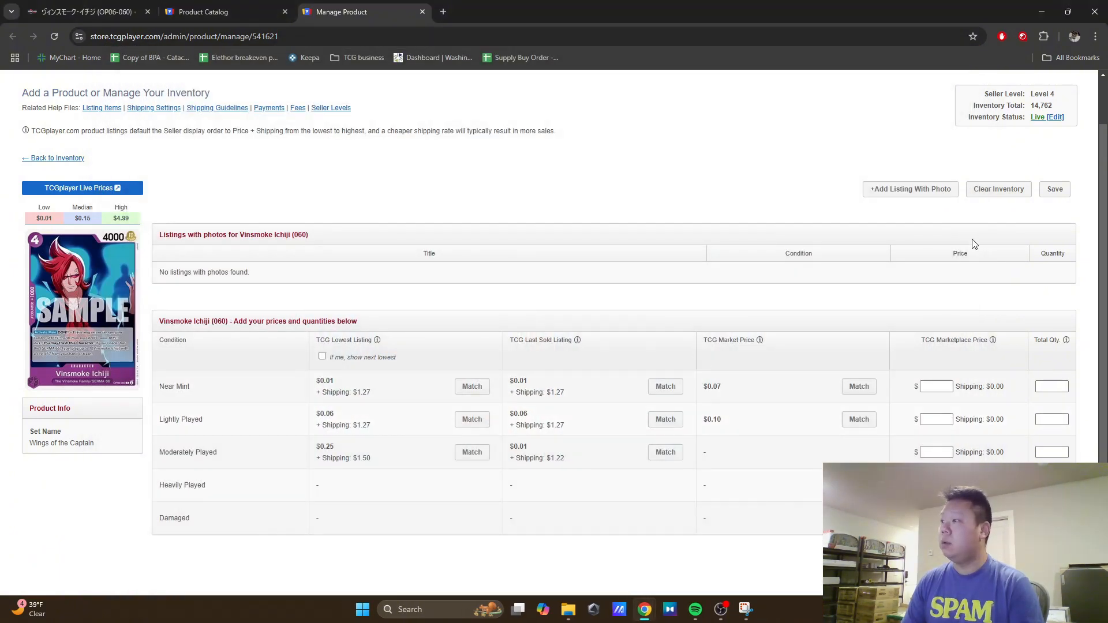
Step: Start a new photo listing for Vinsmoke Ichiji (060) in Near Mint condition, priced at $0.19 with quantity 30
click(898, 192)
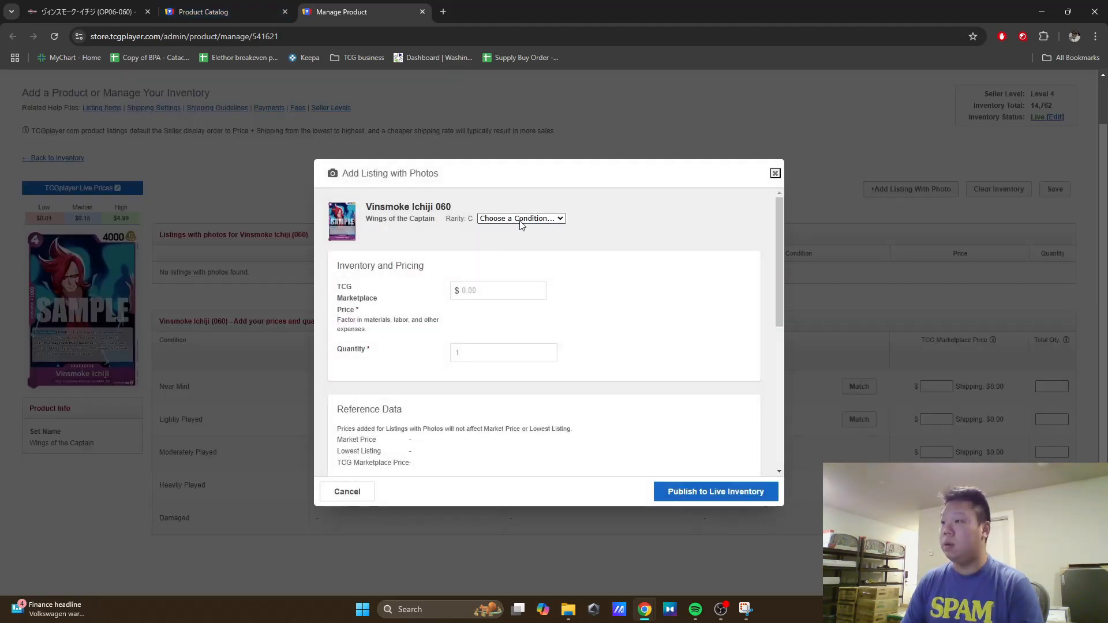
click(522, 219)
click(499, 244)
click(487, 294)
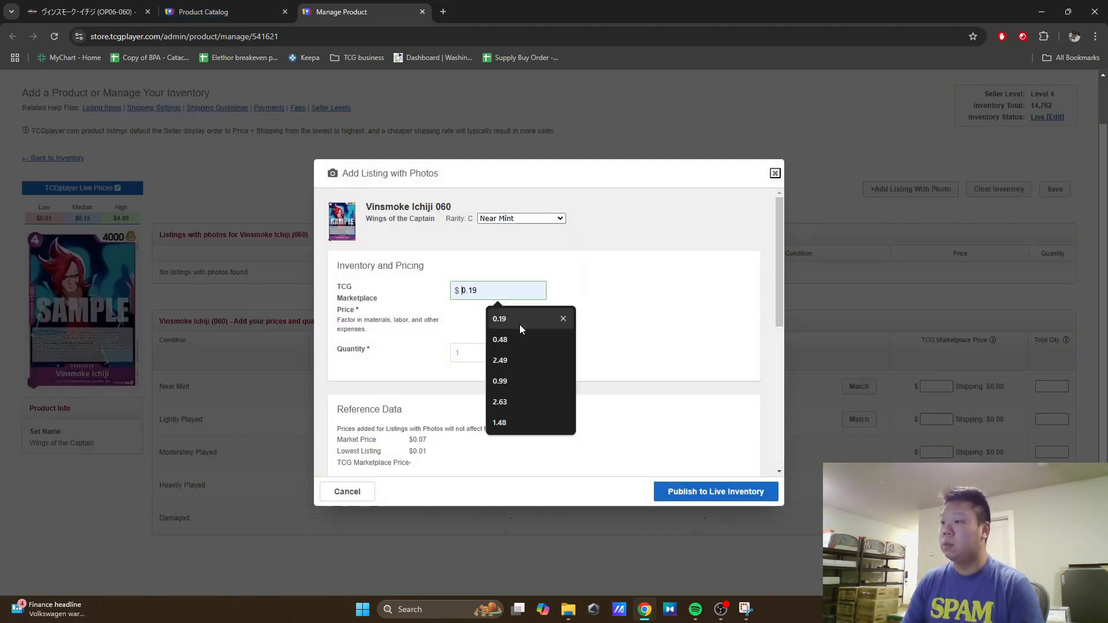
click(552, 251)
click(515, 288)
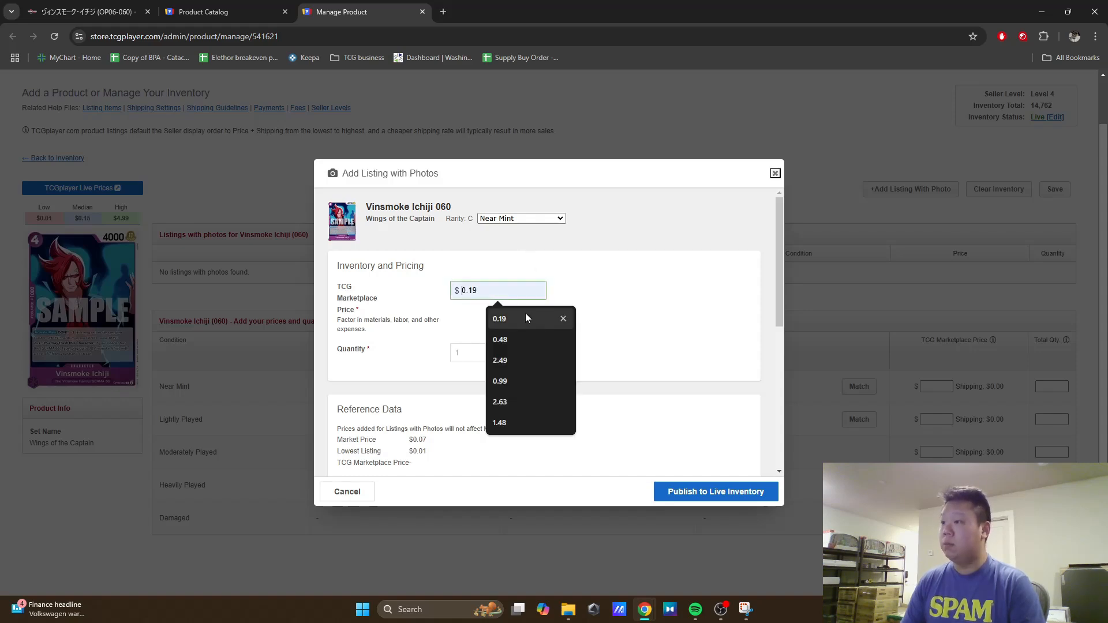
click(529, 314)
key(Tab)
text(30)
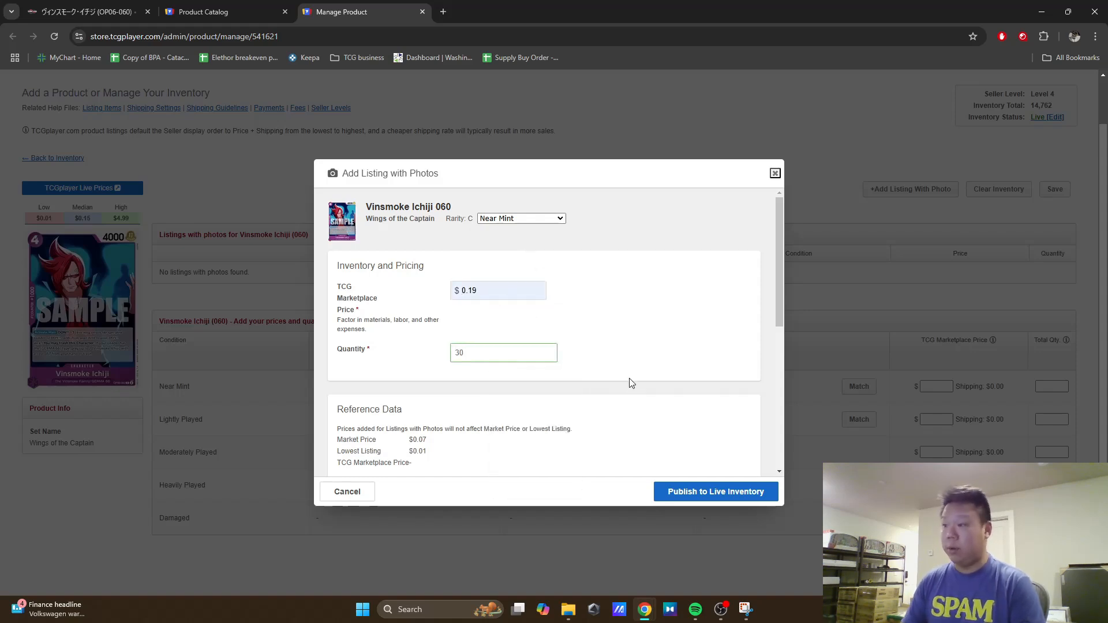
Step: Enter Japanese as the title in the listing details
scroll(628, 376, down, 1)
scroll(628, 376, down, 3)
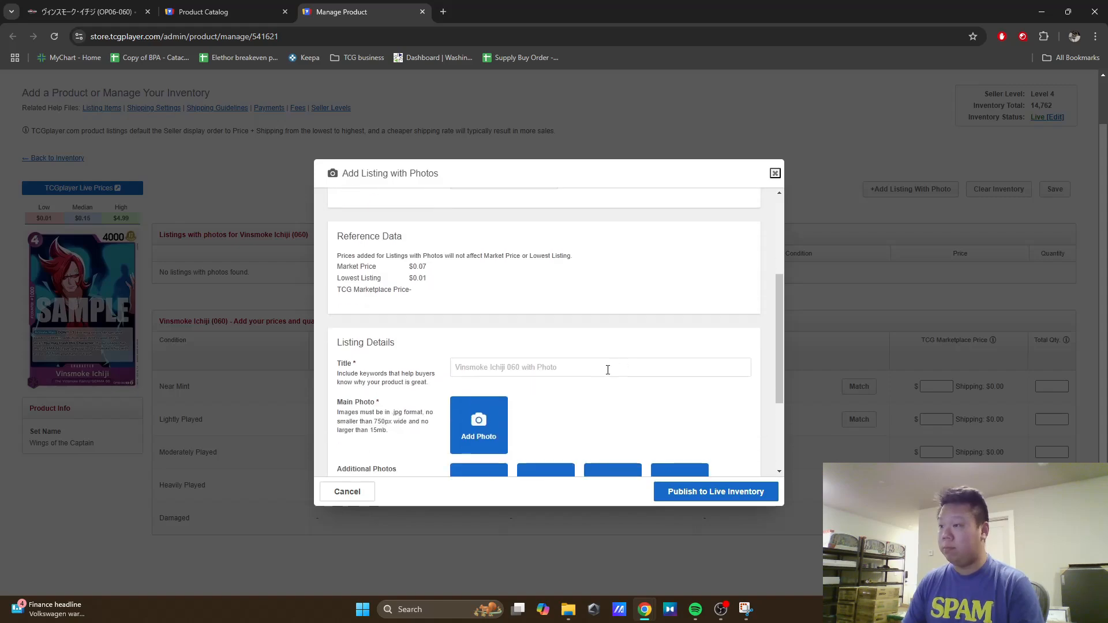
click(538, 367)
click(536, 393)
Step: Add image 1 from Downloads as the listing's main photo and publish the listing to live inventory
click(495, 425)
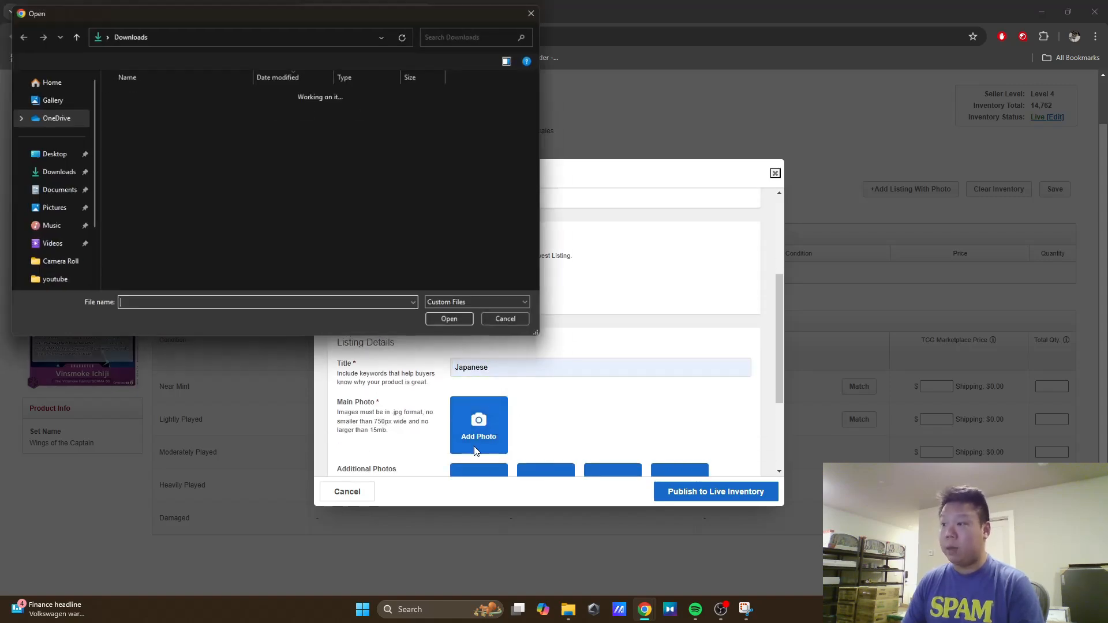
click(195, 109)
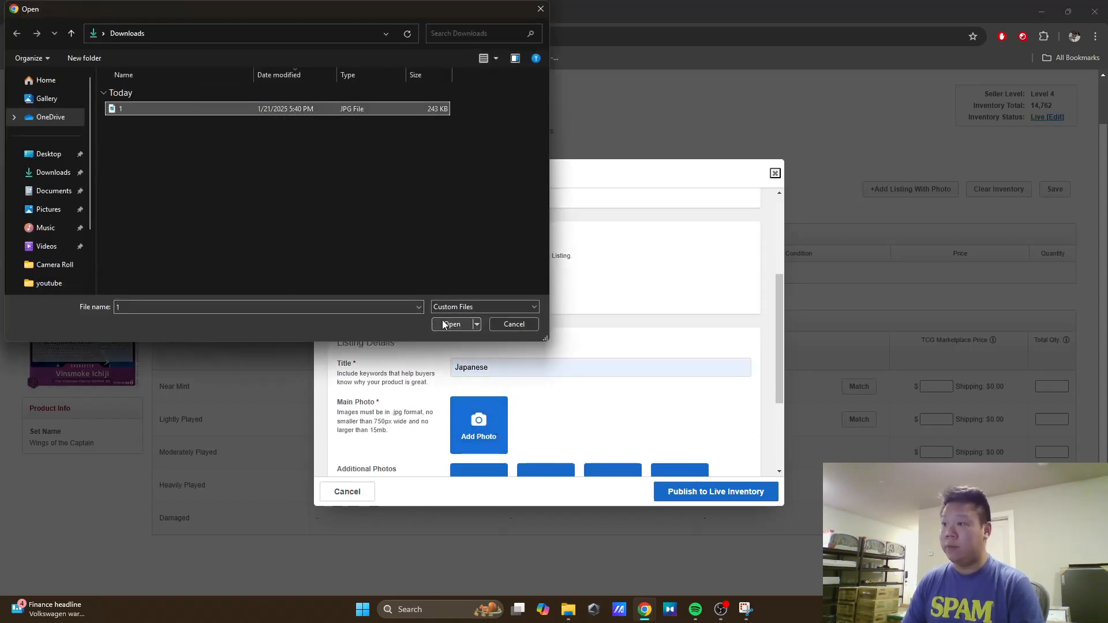
click(468, 323)
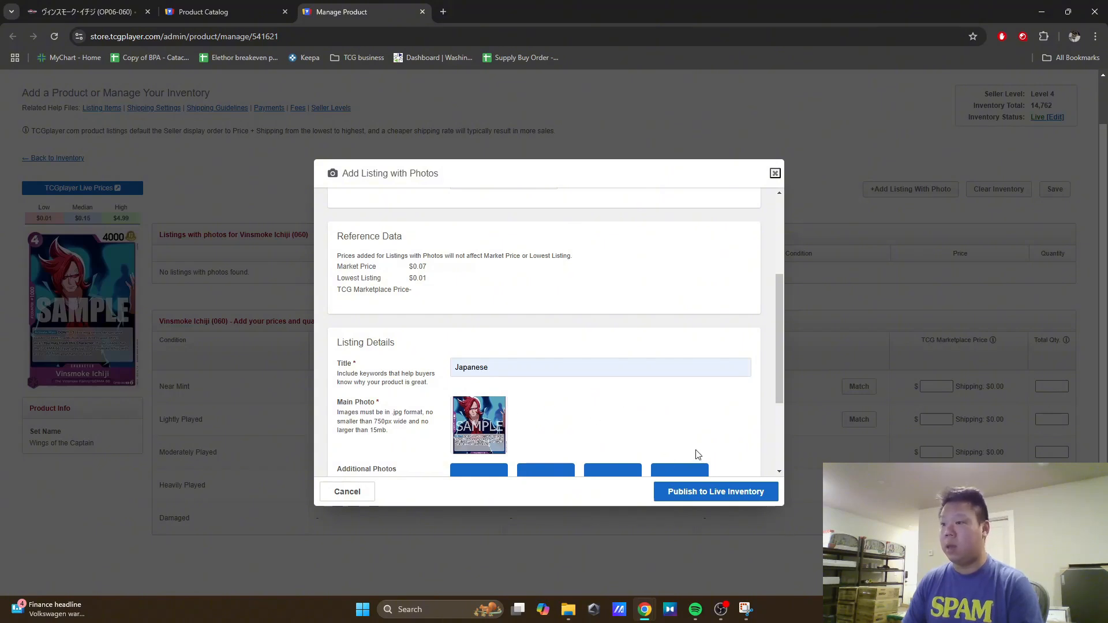
scroll(697, 436, down, 3)
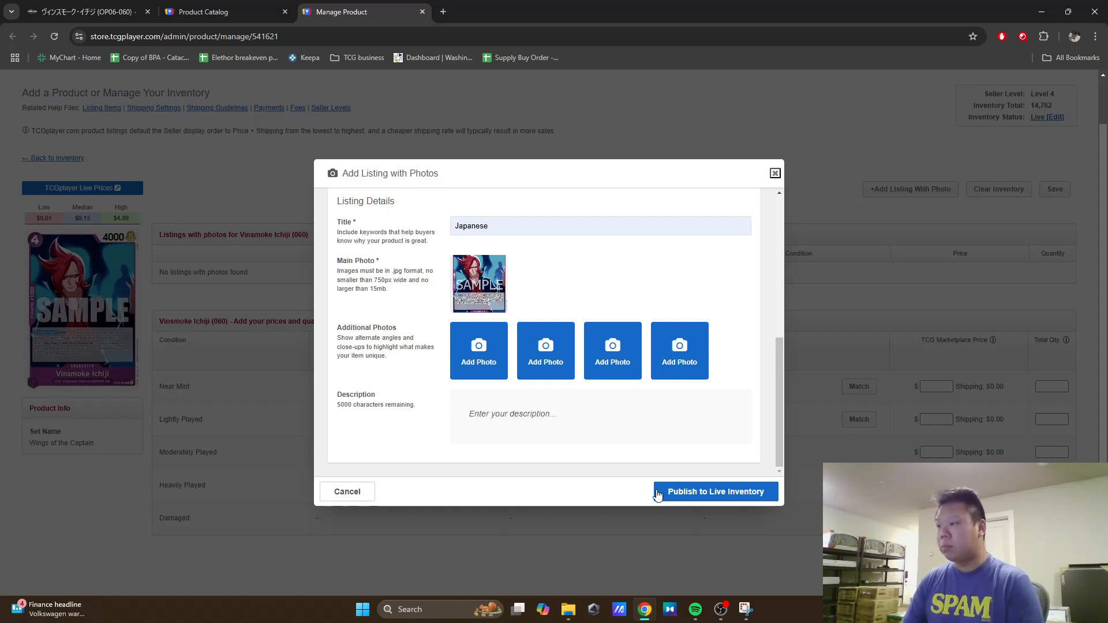
click(704, 496)
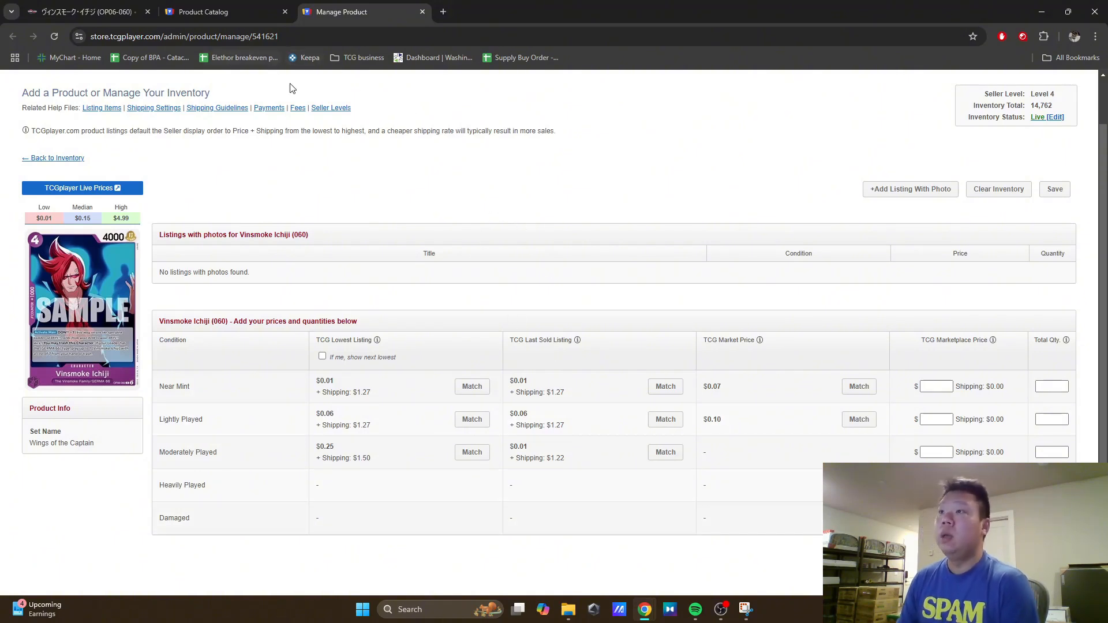
Step: Close the Vinsmoke Ichiji product page and return to the purple OP06 card results on Limitless
click(423, 12)
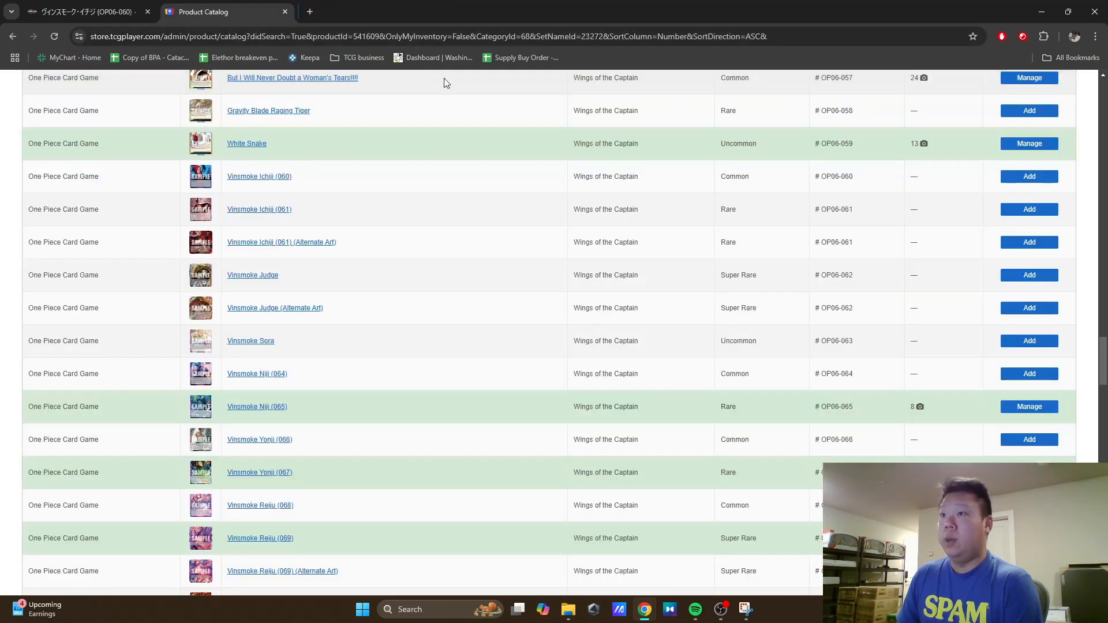
click(86, 12)
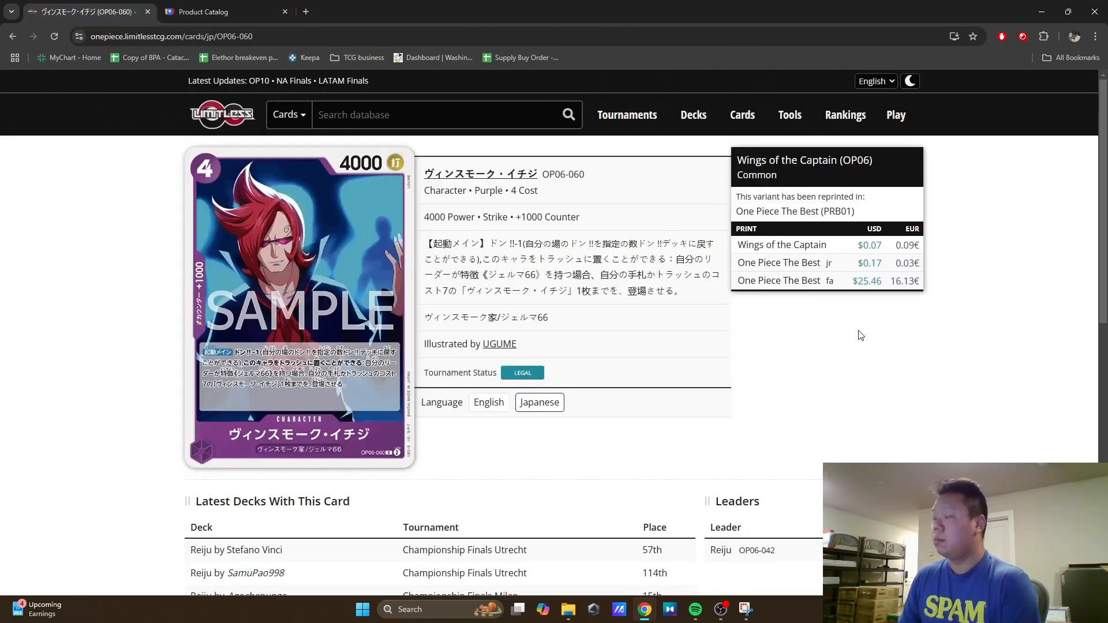
key(alt+Left)
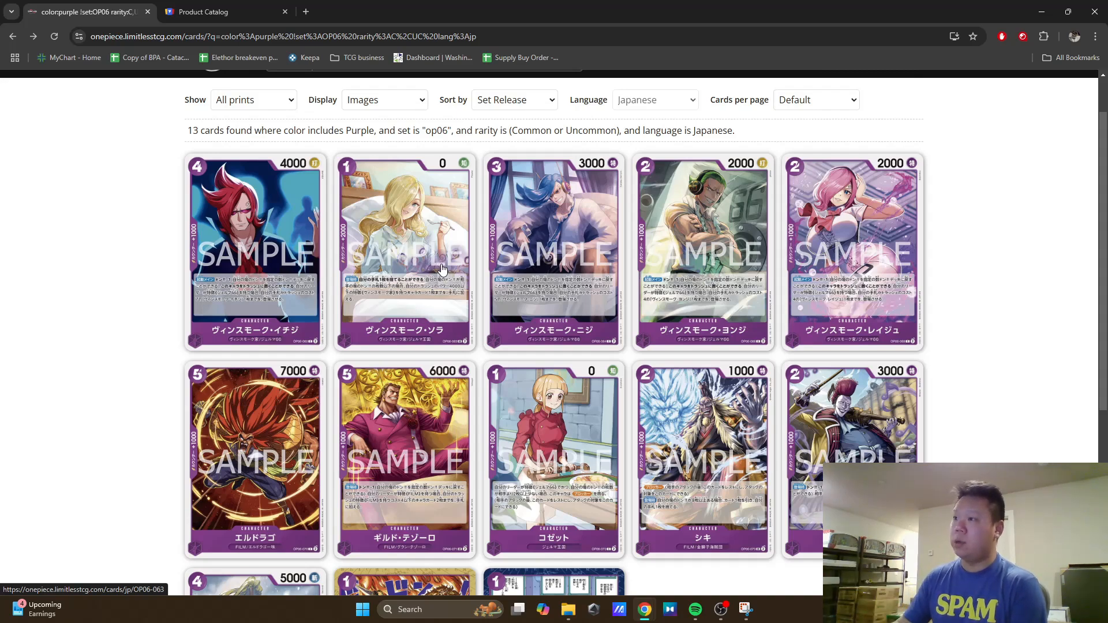
scroll(441, 268, down, 3)
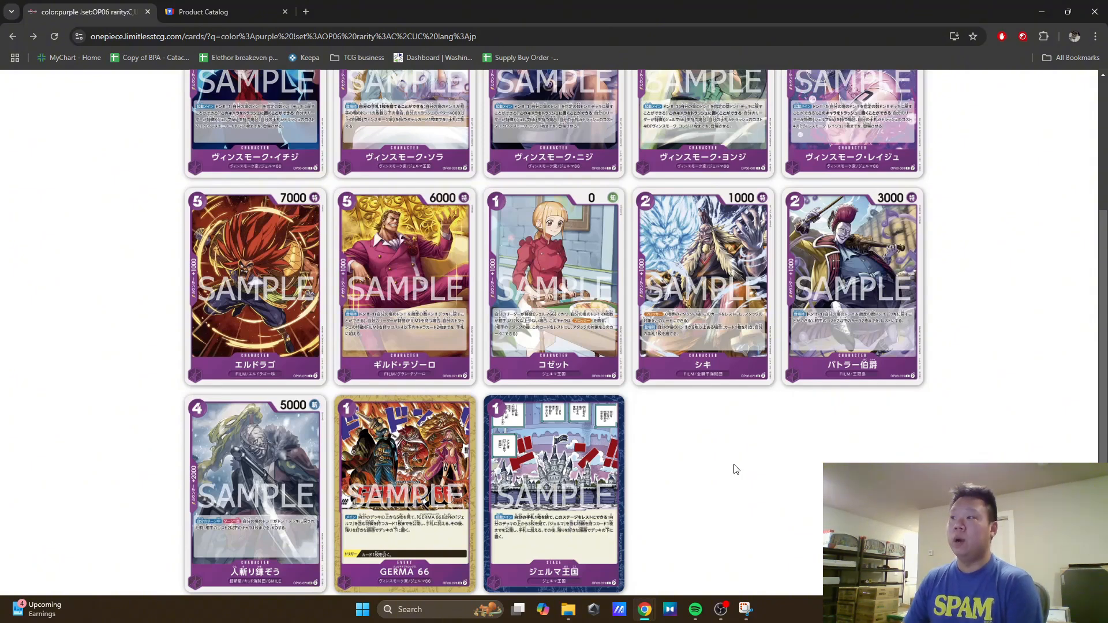
scroll(736, 468, up, 2)
scroll(736, 469, up, 2)
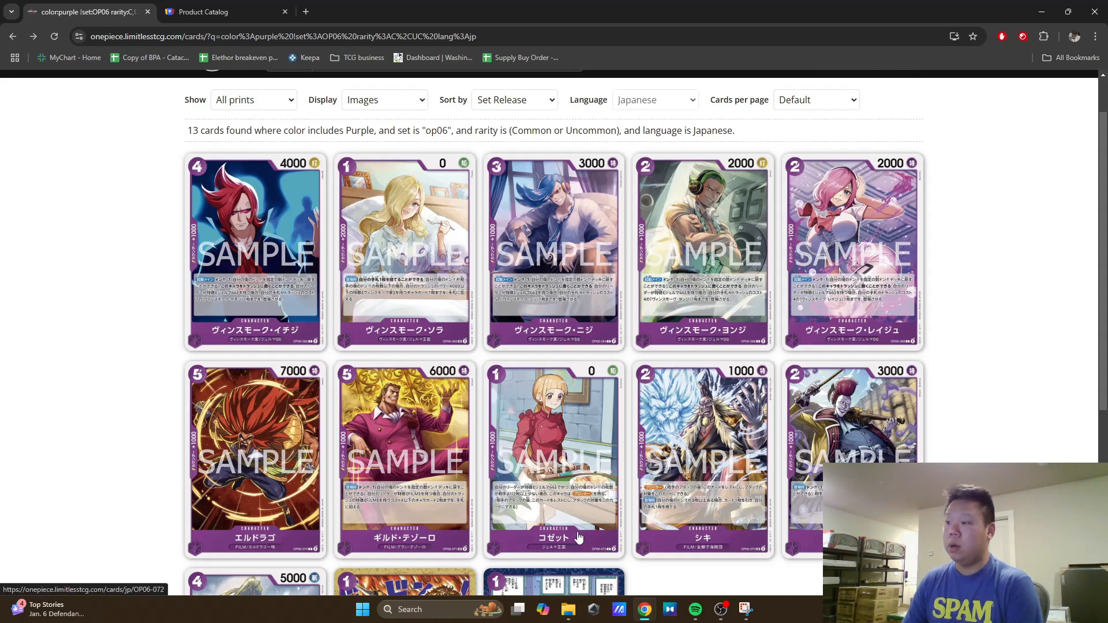
Step: Try capturing the small Vinsmoke Sora card straight from the search results with Snipping Tool
click(750, 614)
click(218, 79)
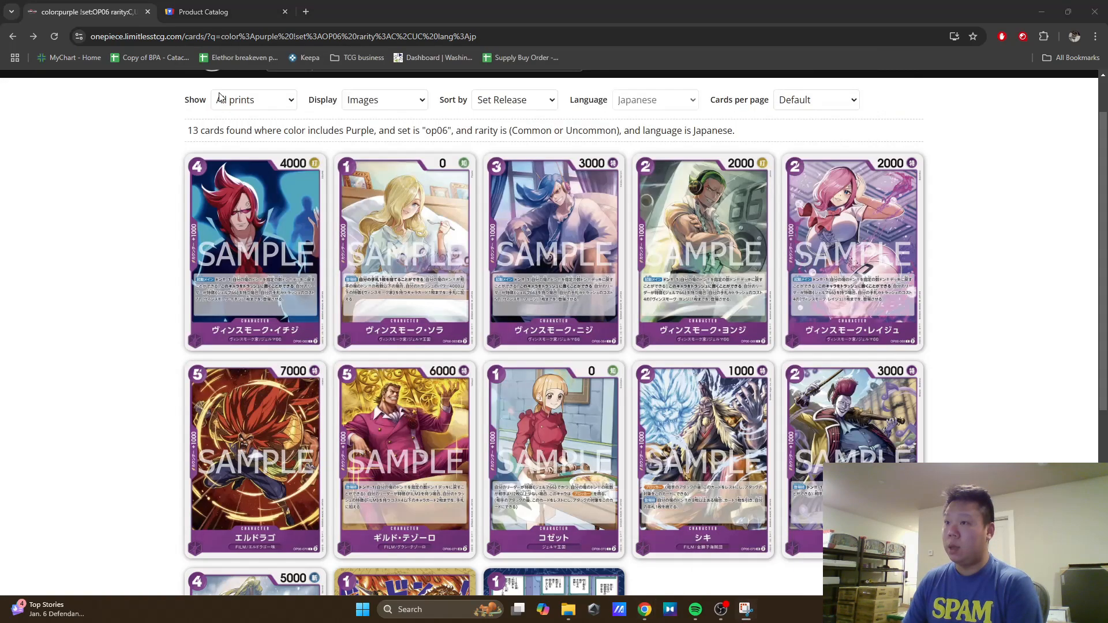
drag(333, 144, 477, 354)
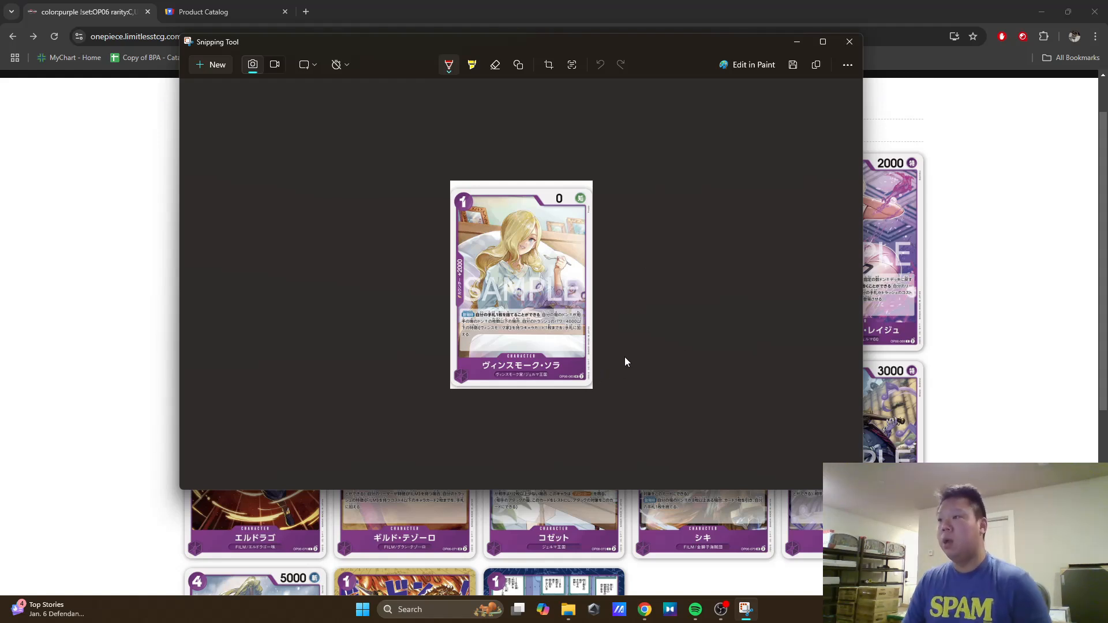
click(105, 271)
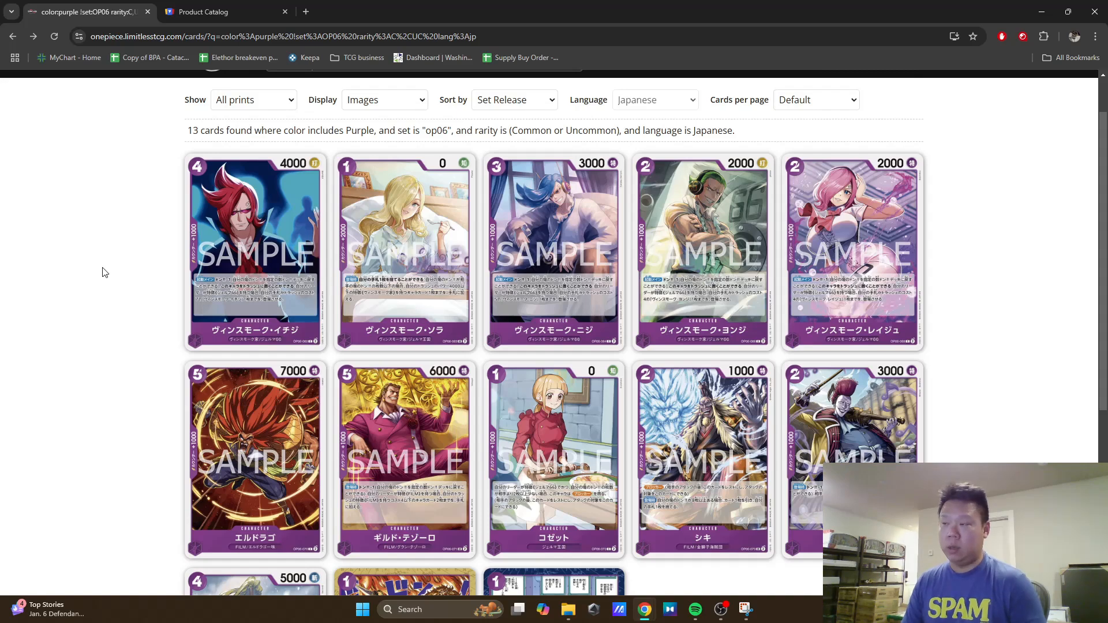
Step: Open the Vinsmoke Sora OP06-063 card page and capture its larger card image with Snipping Tool
click(408, 314)
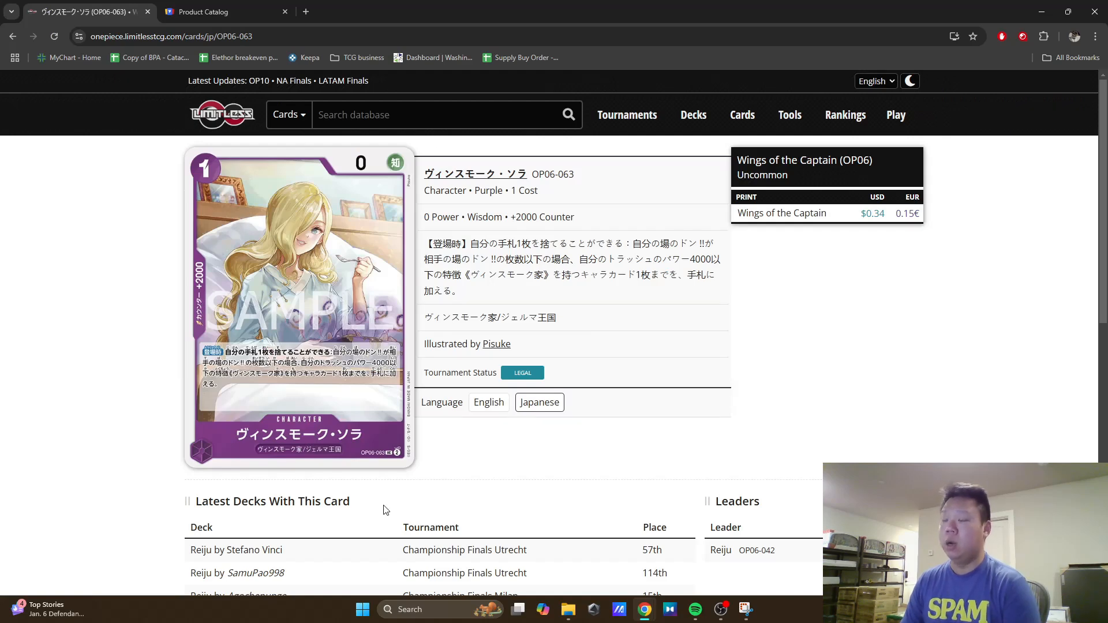
click(746, 610)
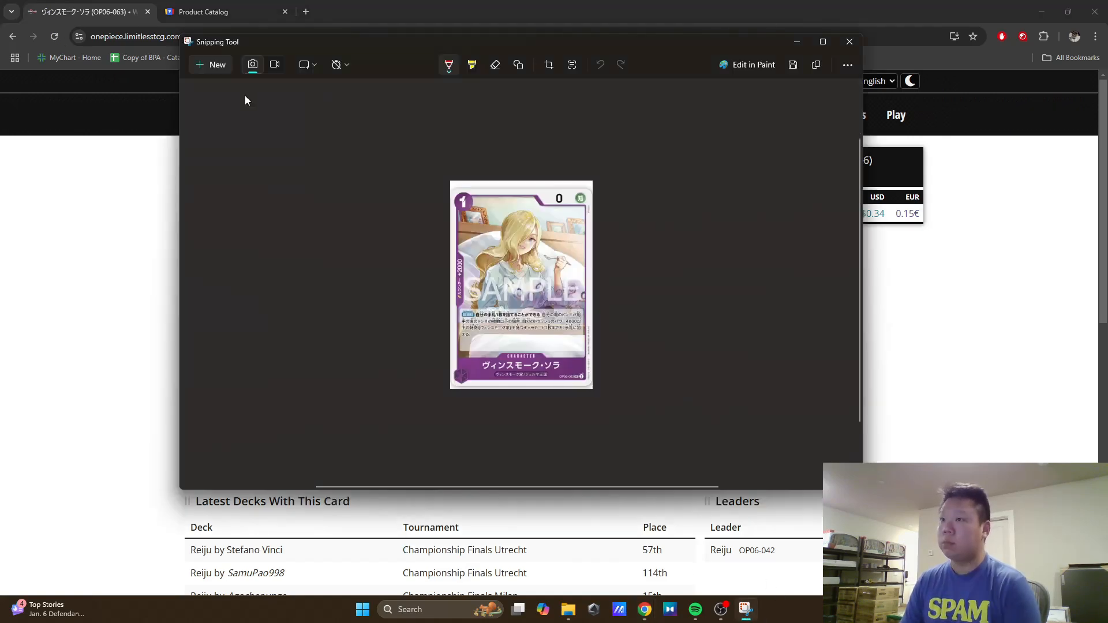
click(217, 65)
drag(184, 474, 417, 144)
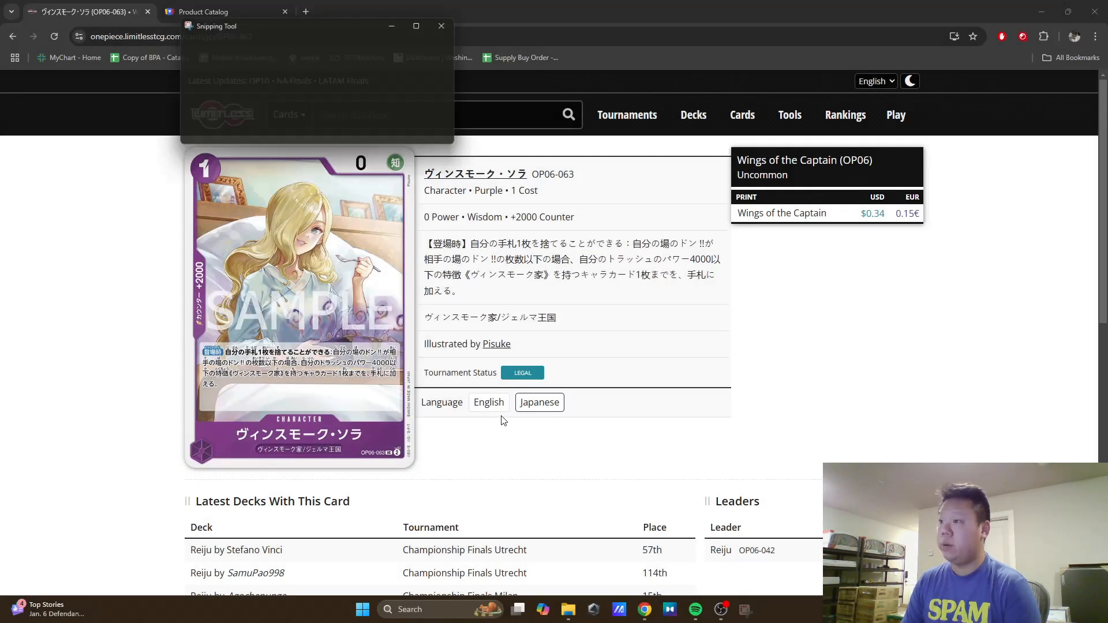
Step: Open the Vinsmoke Sora capture in Paint and resize it to 222 percent horizontally and vertically
click(743, 47)
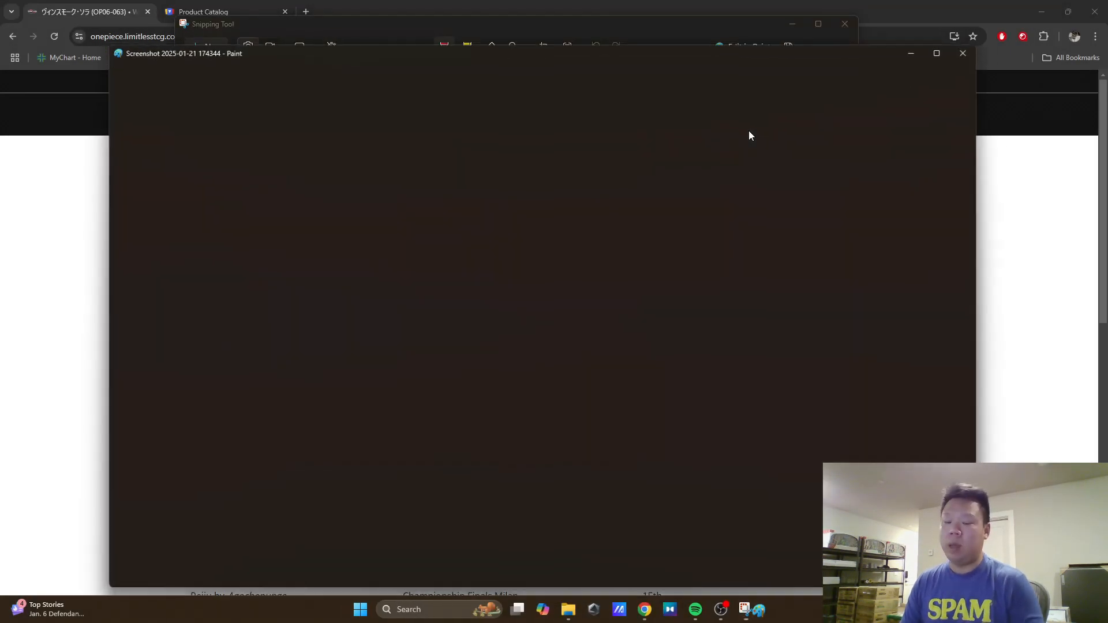
click(222, 110)
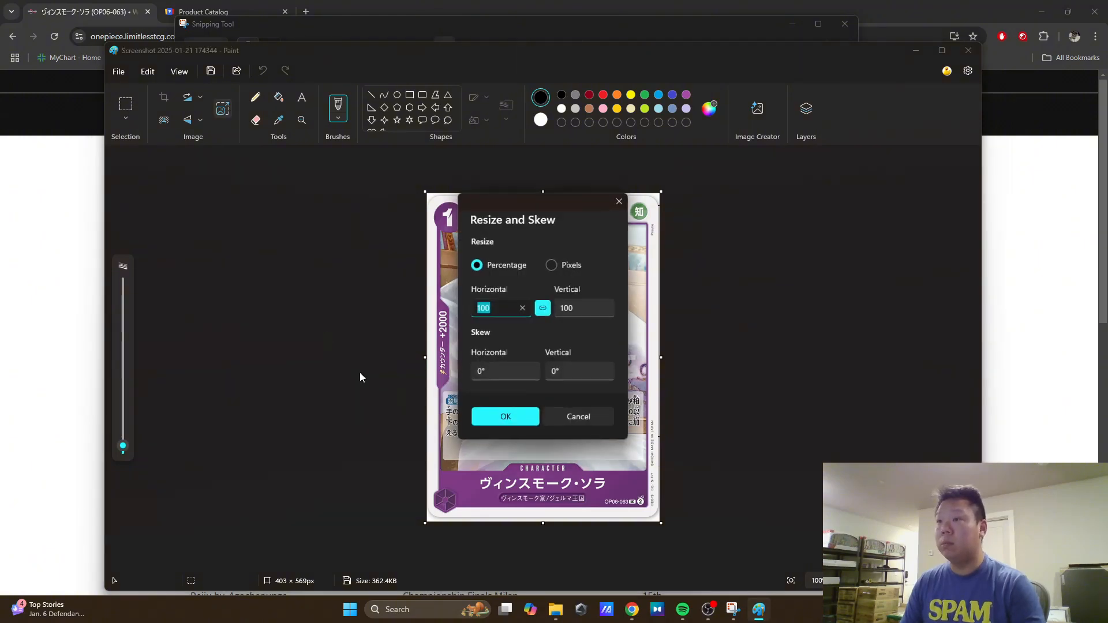
text(222)
click(519, 425)
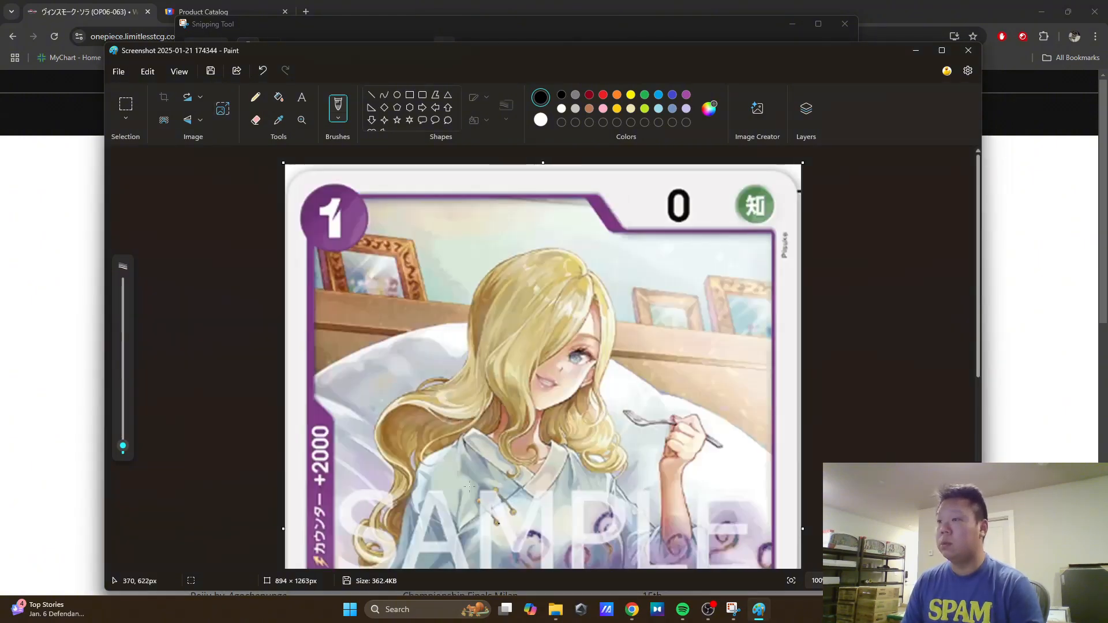
Step: Save the enlarged Vinsmoke Sora image as JPEG 2 in Downloads and close Paint
click(119, 71)
mouse_move(144, 185)
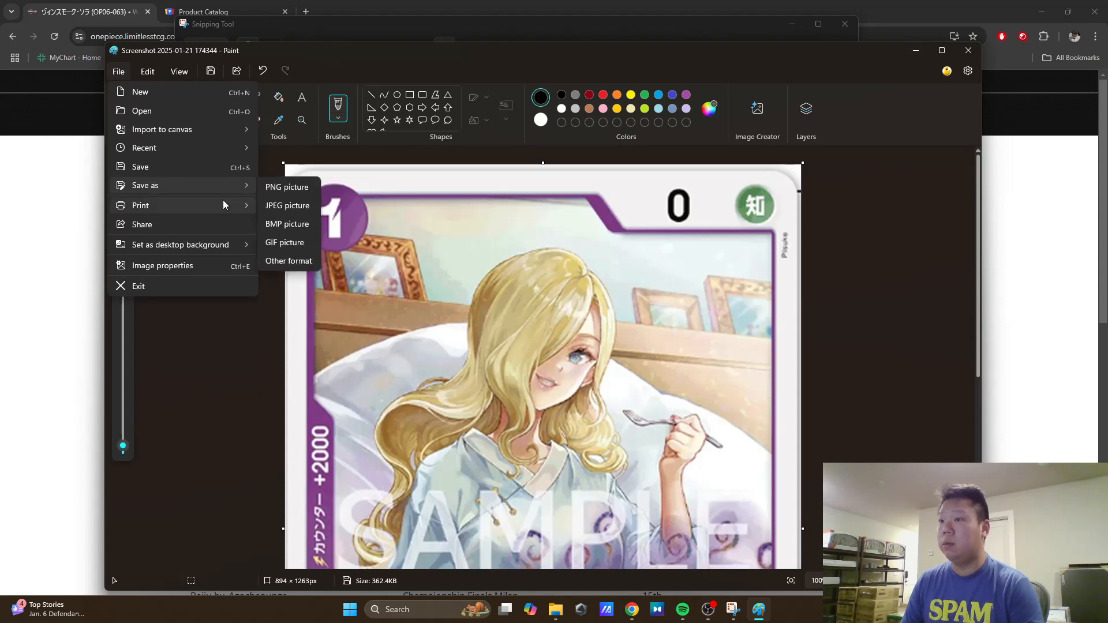
click(277, 205)
text(2)
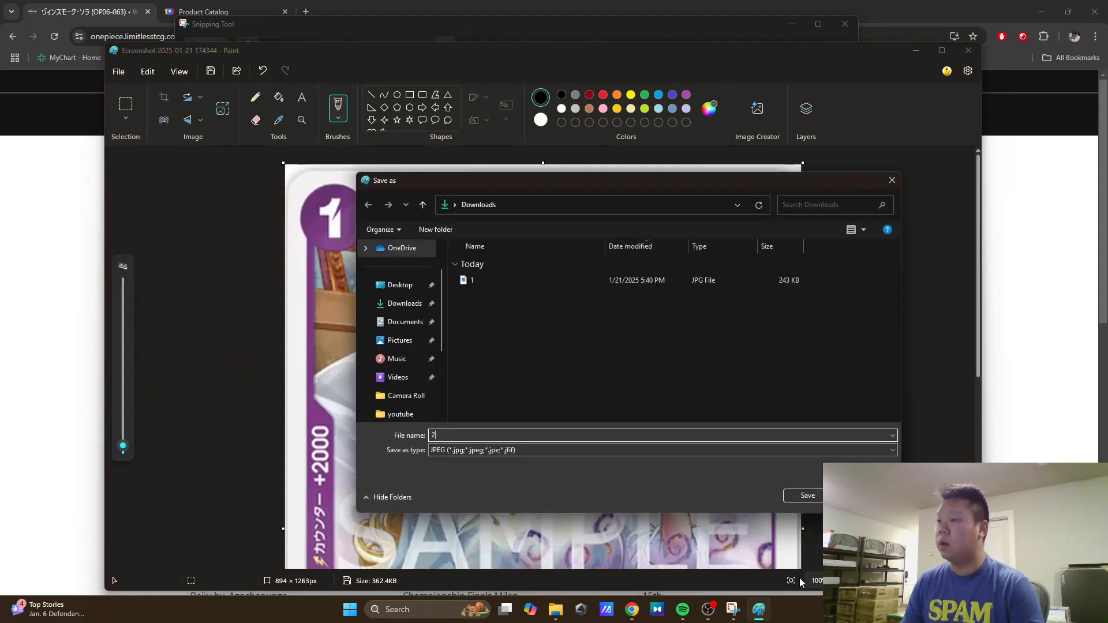
click(808, 496)
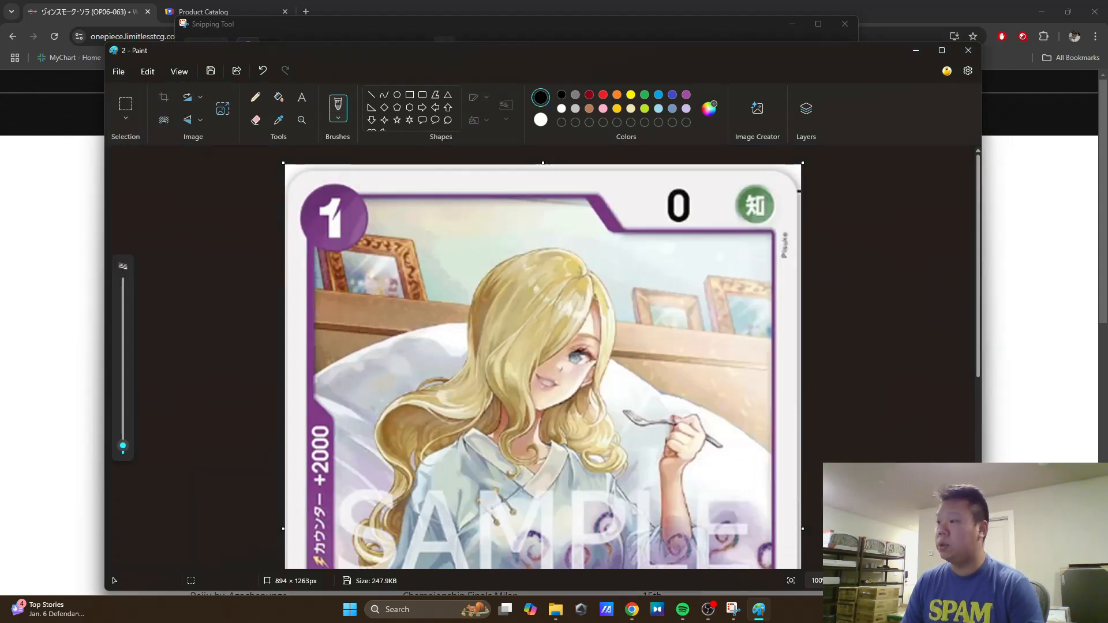
click(968, 50)
Step: Return to the Limitless results, open the Vinsmoke Niji OP06-064 card page, and capture its card image with Snipping Tool
click(142, 209)
key(alt+Left)
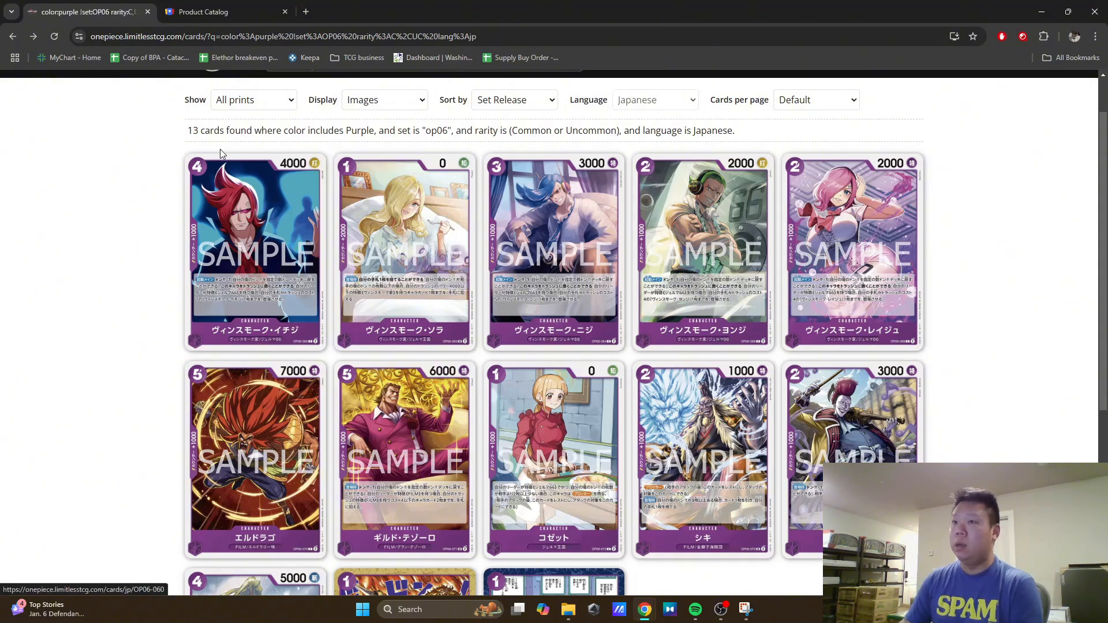
click(550, 240)
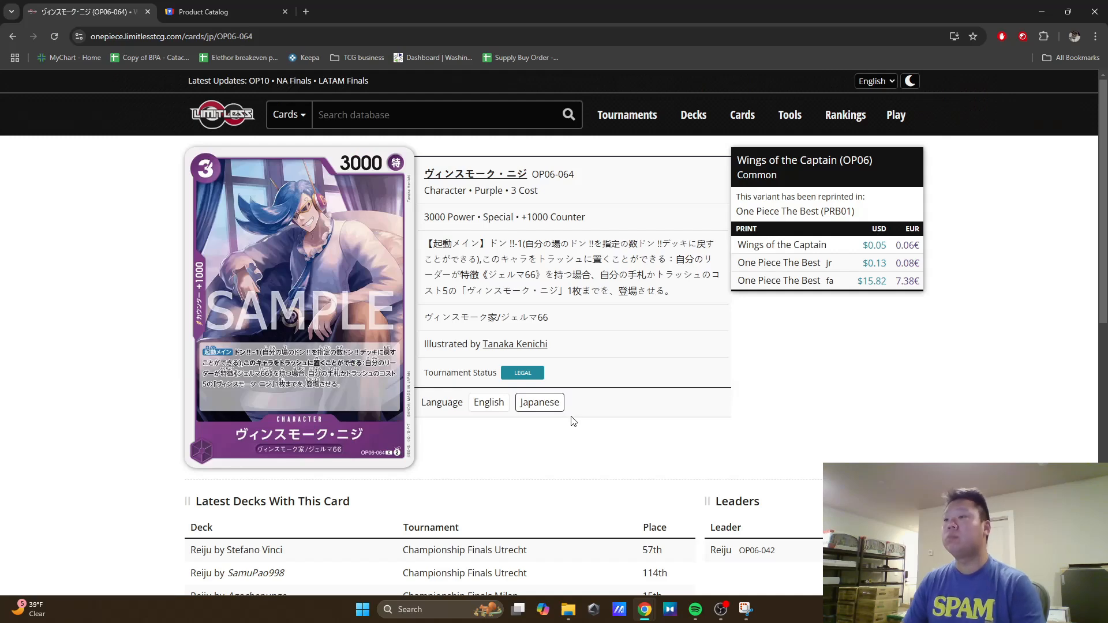
click(752, 613)
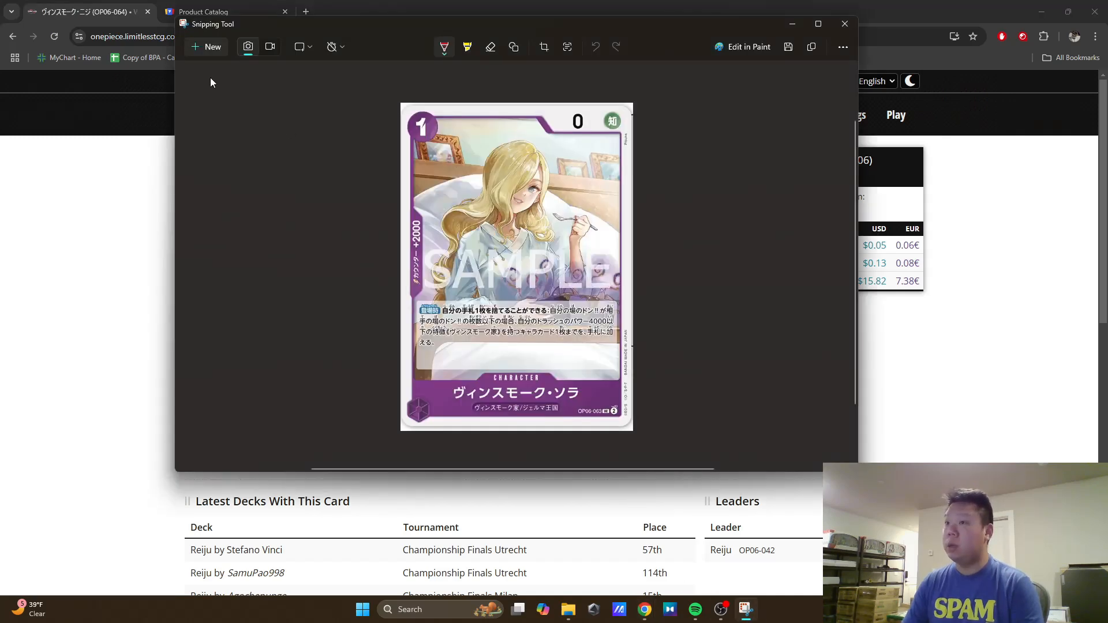
click(209, 49)
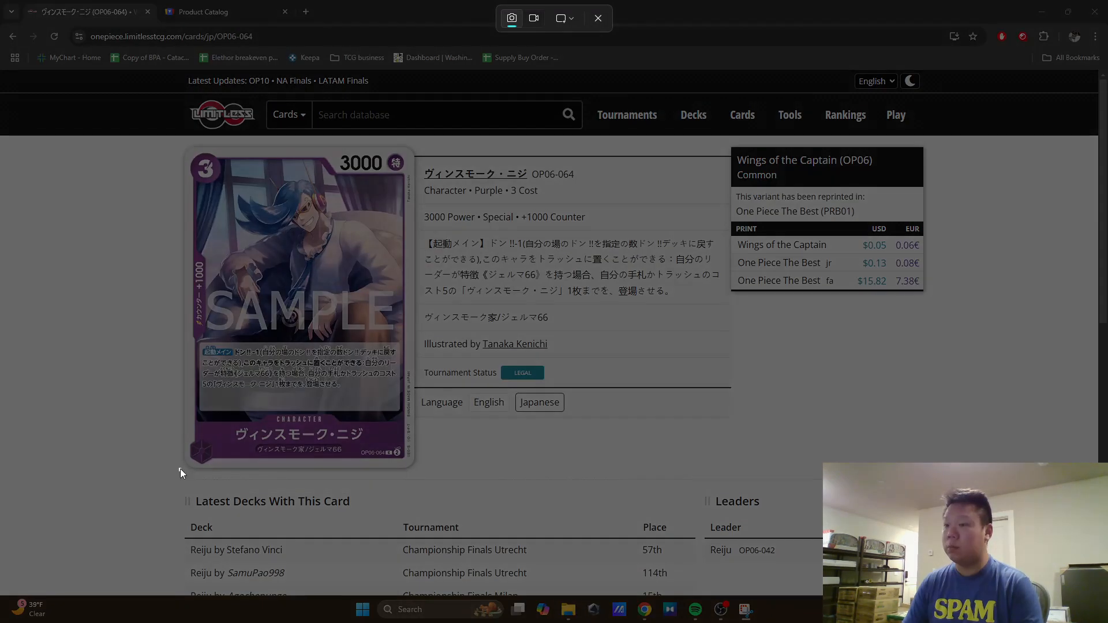
drag(180, 470, 415, 143)
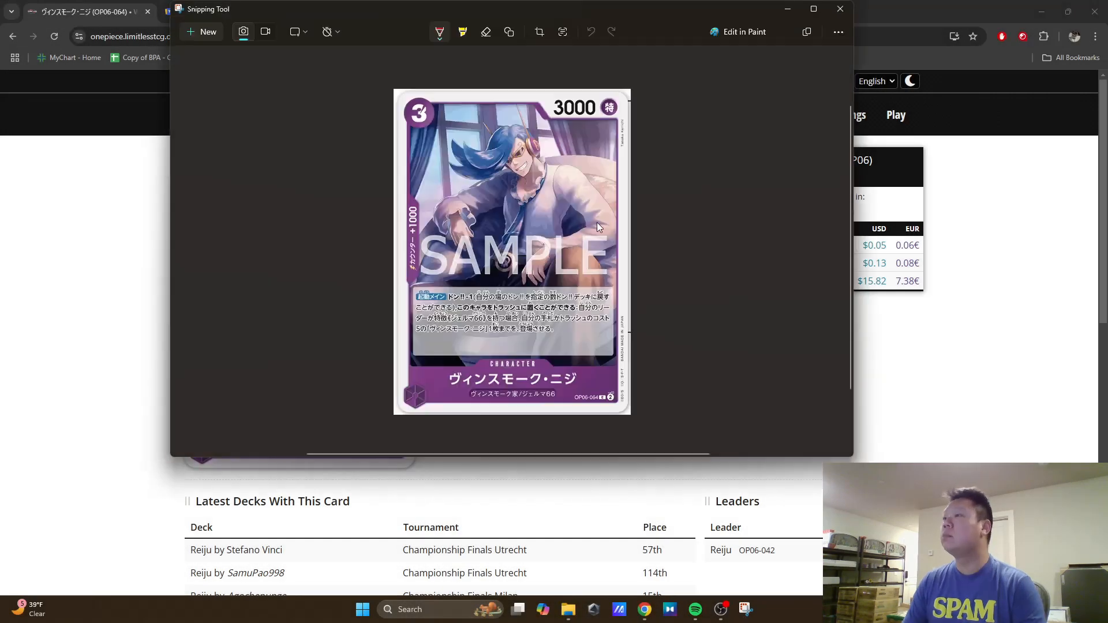
Step: Open the Vinsmoke Niji capture in Paint and resize it to 222 percent horizontally and vertically
click(739, 35)
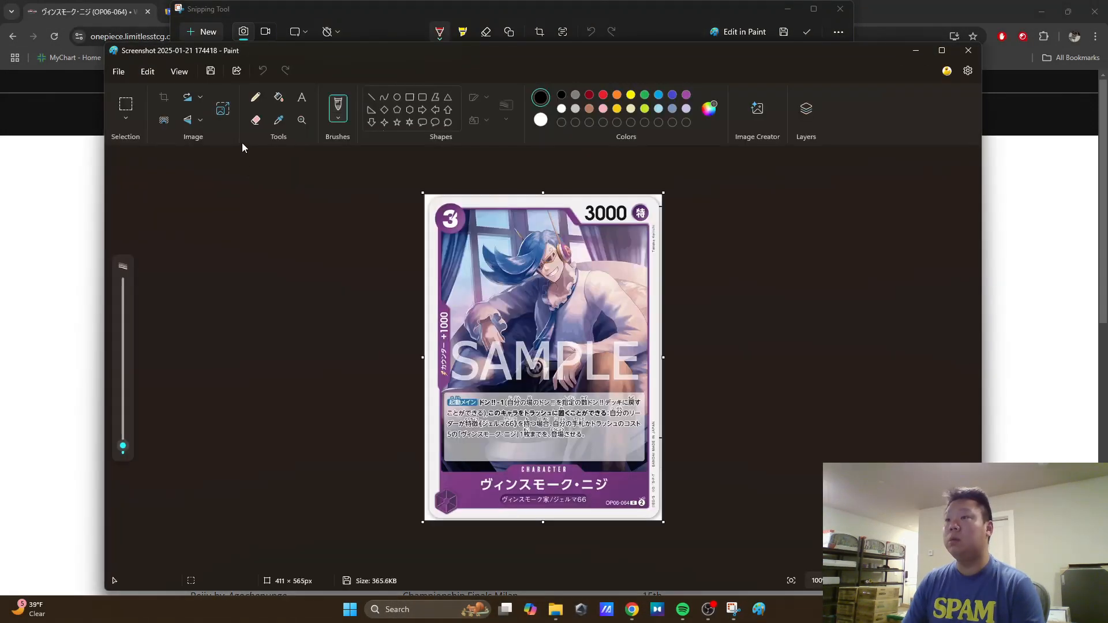
click(222, 108)
text(222)
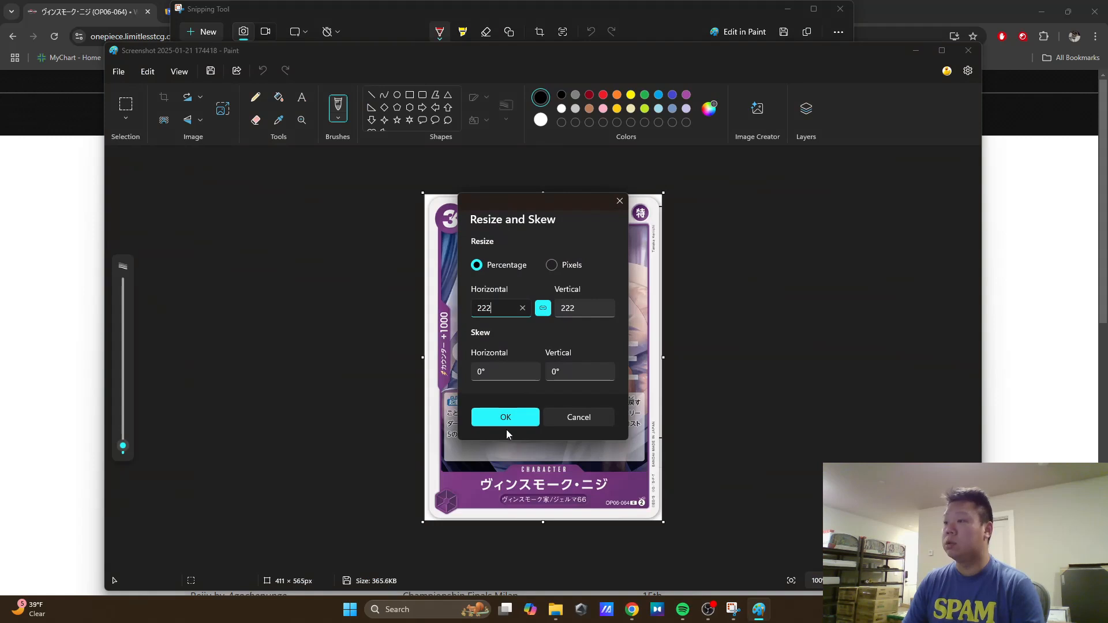
click(506, 419)
Step: Save the enlarged Vinsmoke Niji image as JPEG 3 in Downloads and close Paint
click(109, 74)
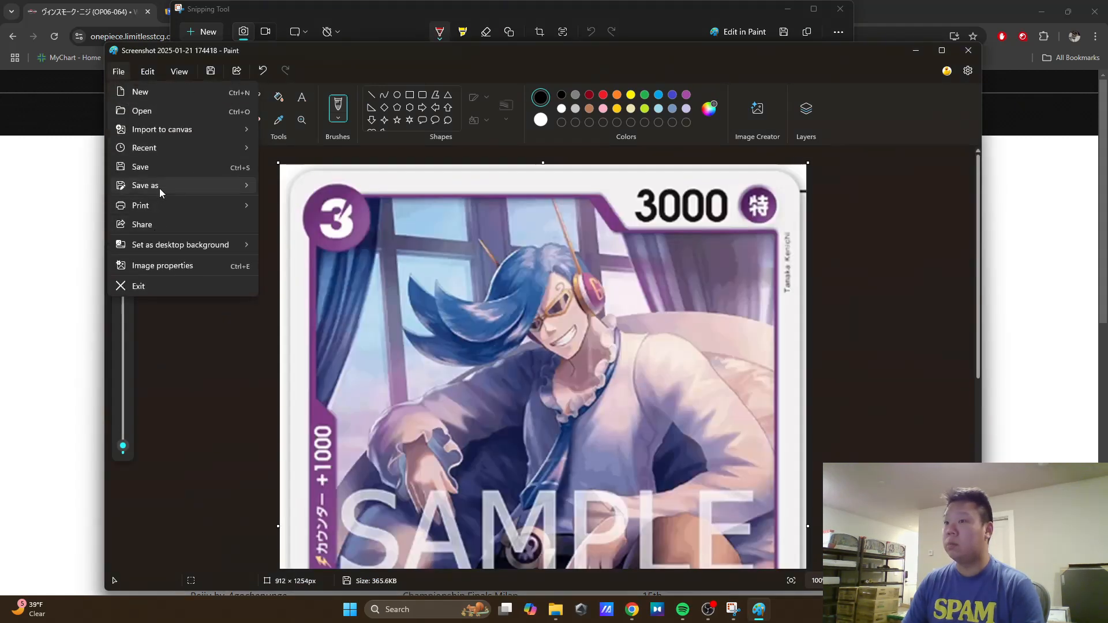
mouse_move(219, 184)
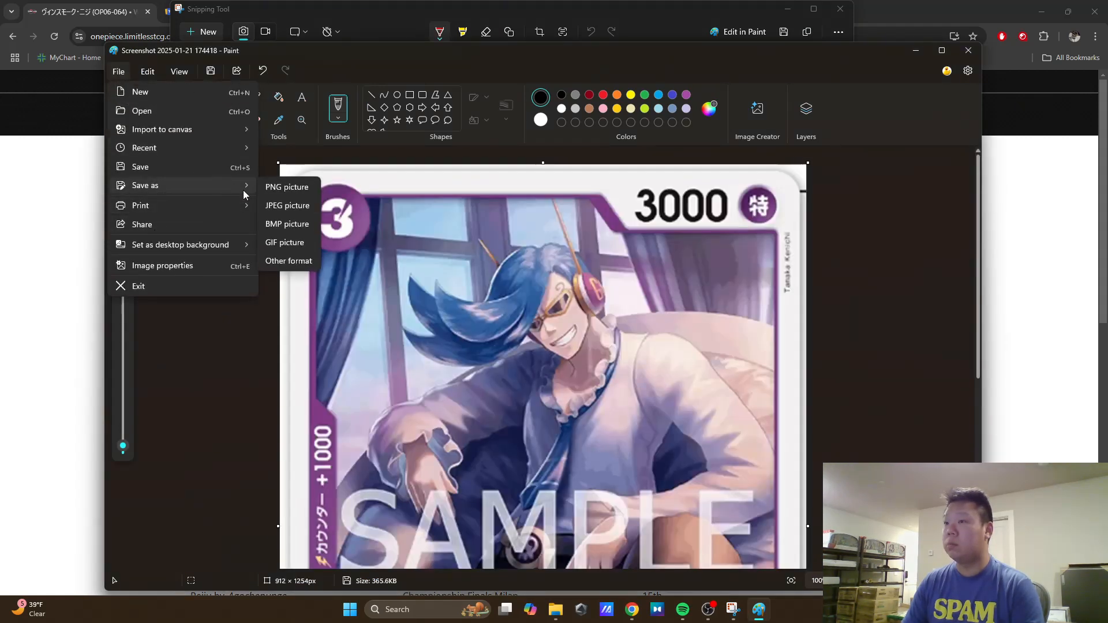
click(278, 206)
text(3)
click(806, 496)
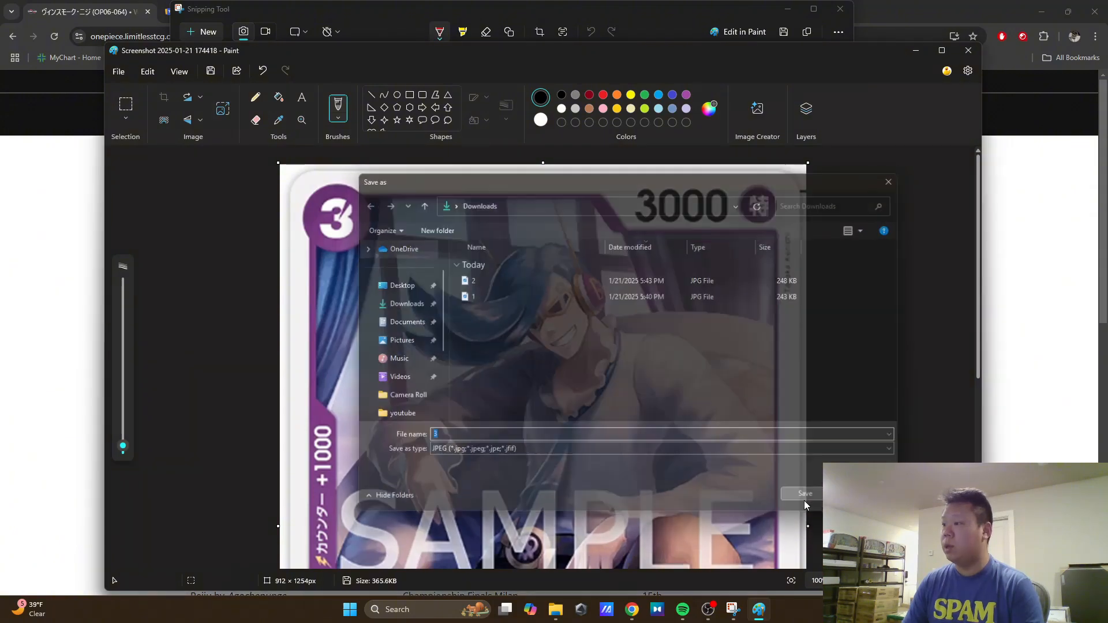
click(968, 53)
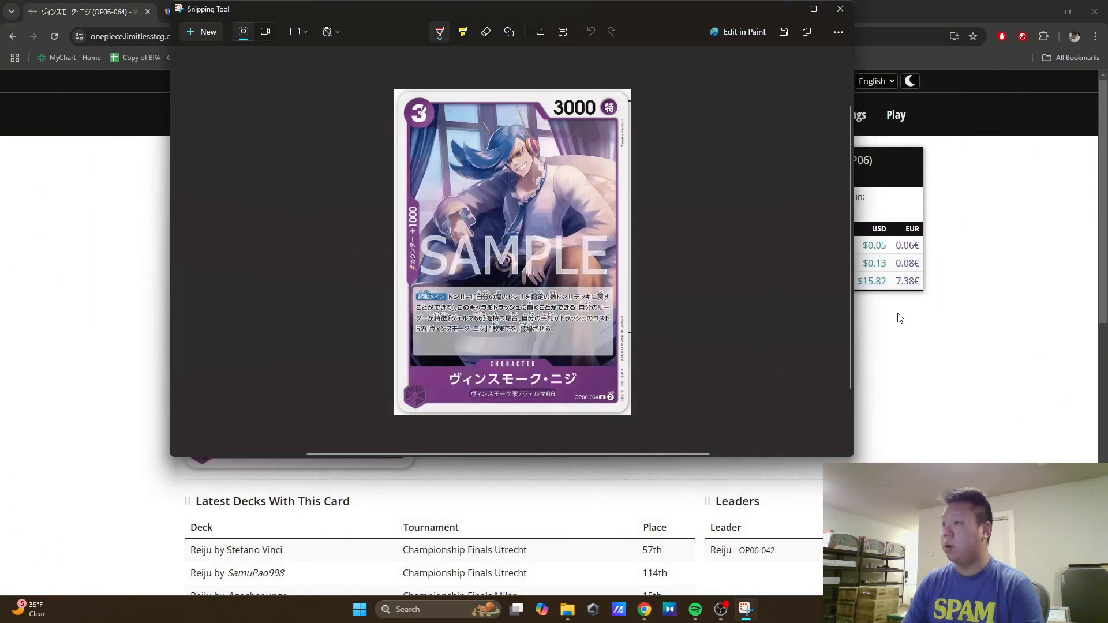
Step: Return to the Limitless results, open the Vinsmoke Yonji OP06-066 card page, and capture its card image with Snipping Tool
click(958, 358)
key(alt+Left)
click(681, 250)
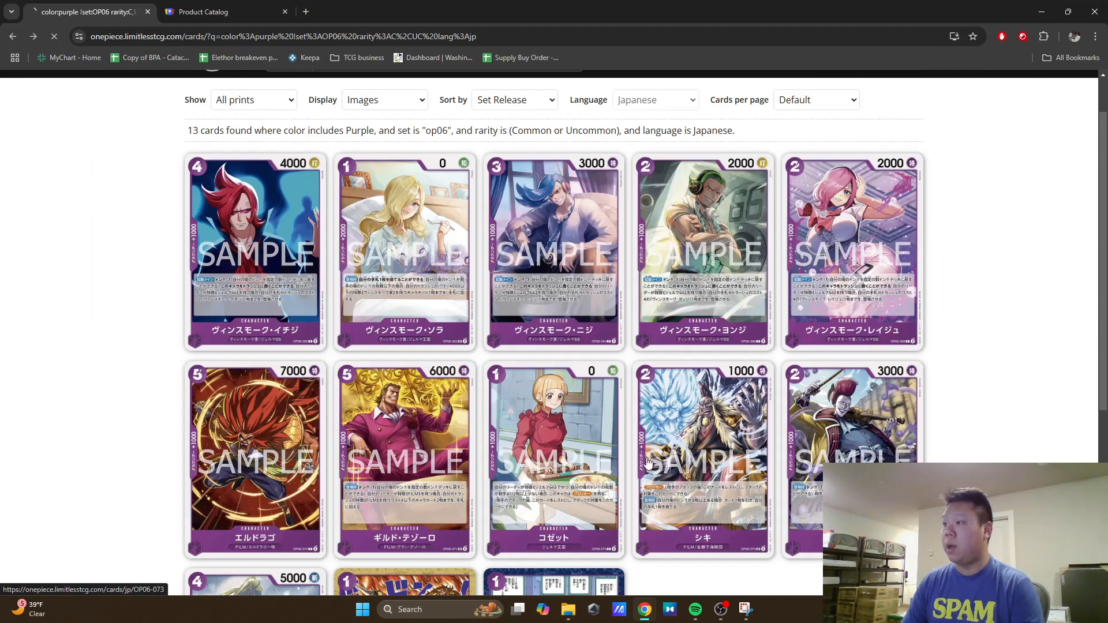
click(745, 612)
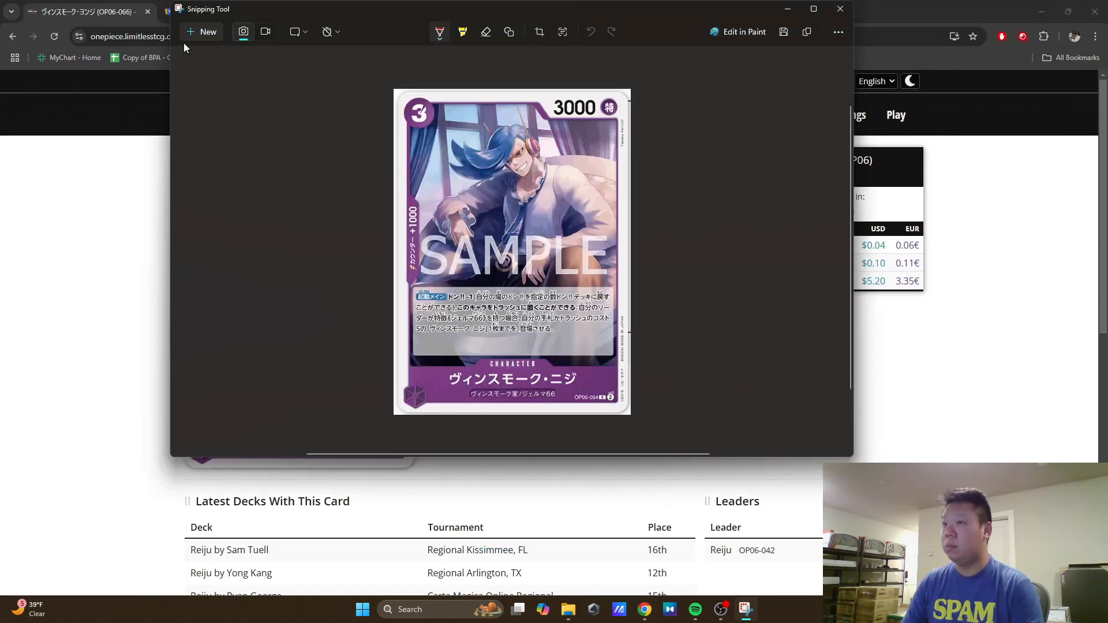
click(193, 33)
drag(182, 470, 415, 143)
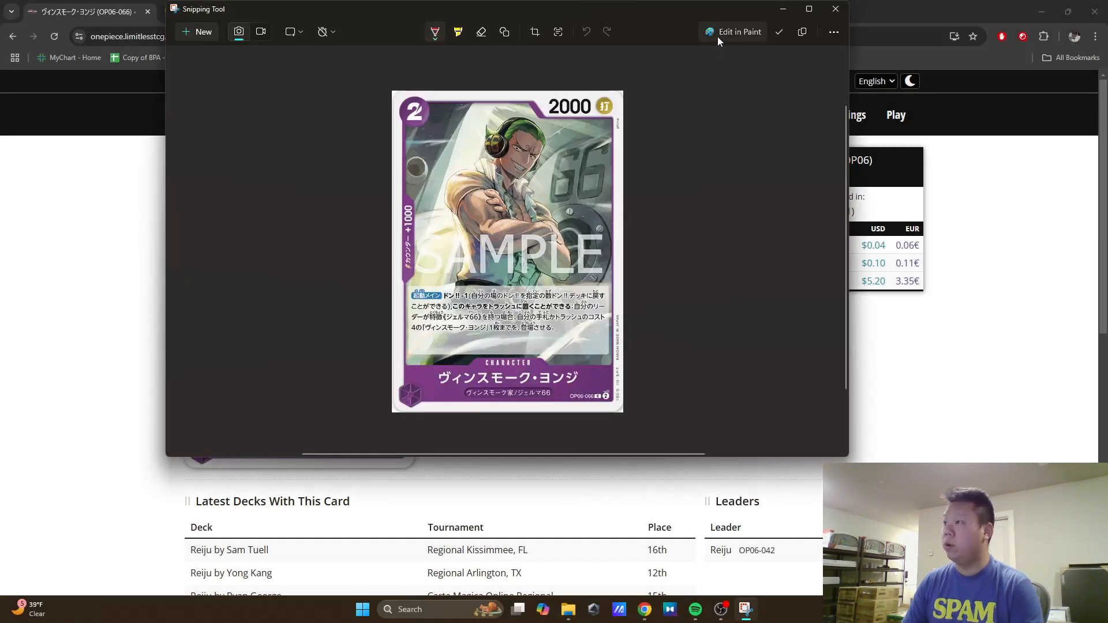
Step: Open the Vinsmoke Yonji capture in Paint and resize it to 222 percent horizontally and vertically
click(721, 33)
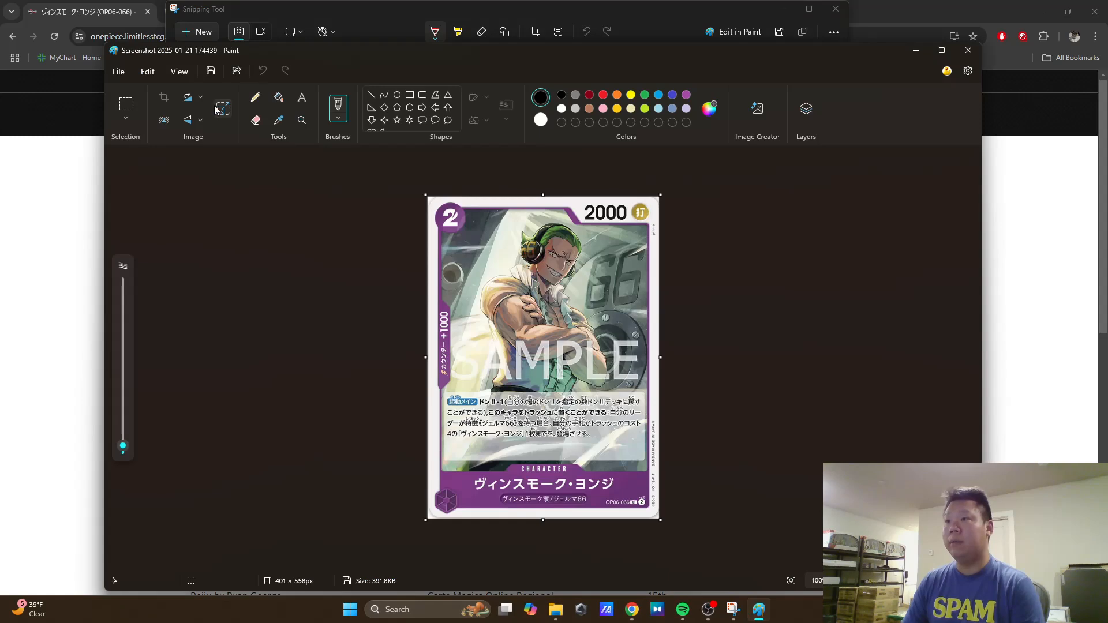
click(223, 108)
text(222)
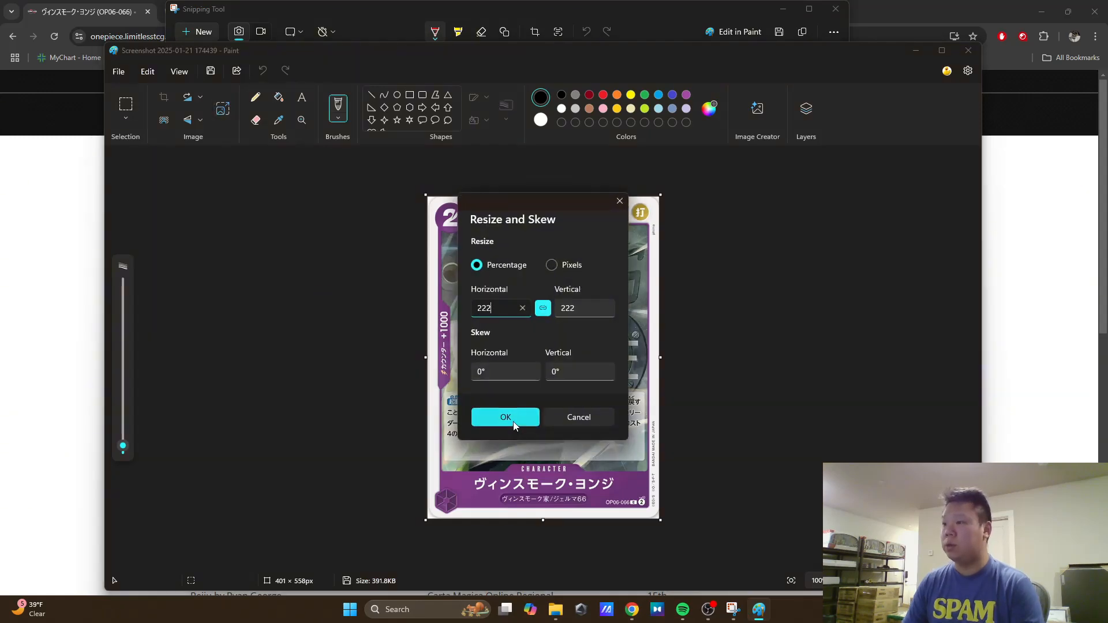
click(506, 416)
Step: Save the enlarged Vinsmoke Yonji image as JPEG 4 in Downloads and close Paint
click(124, 77)
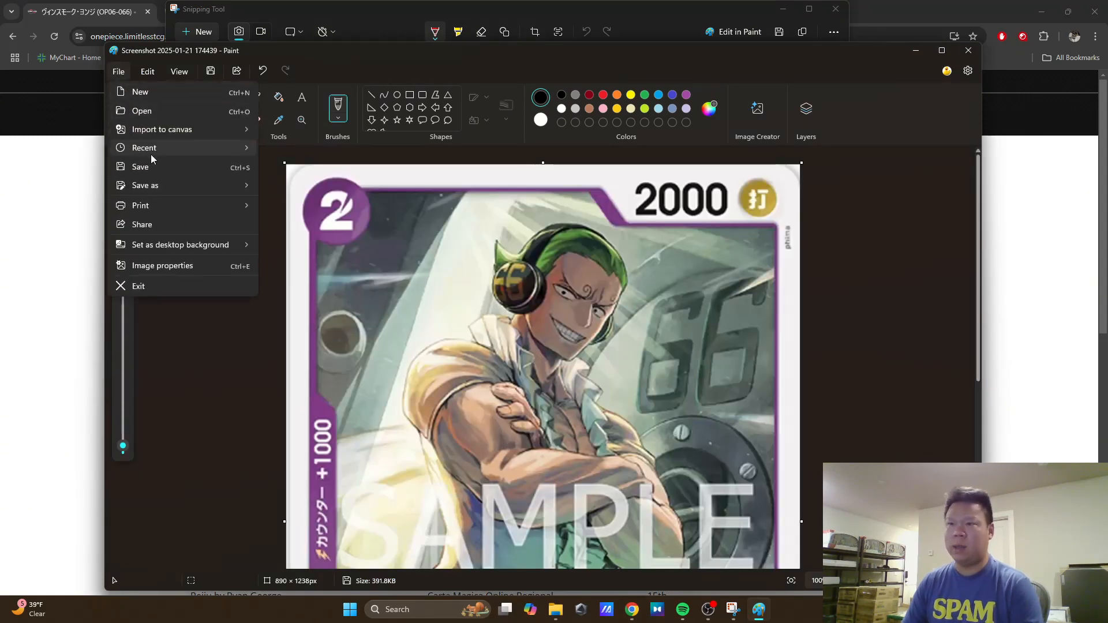
mouse_move(227, 187)
click(287, 206)
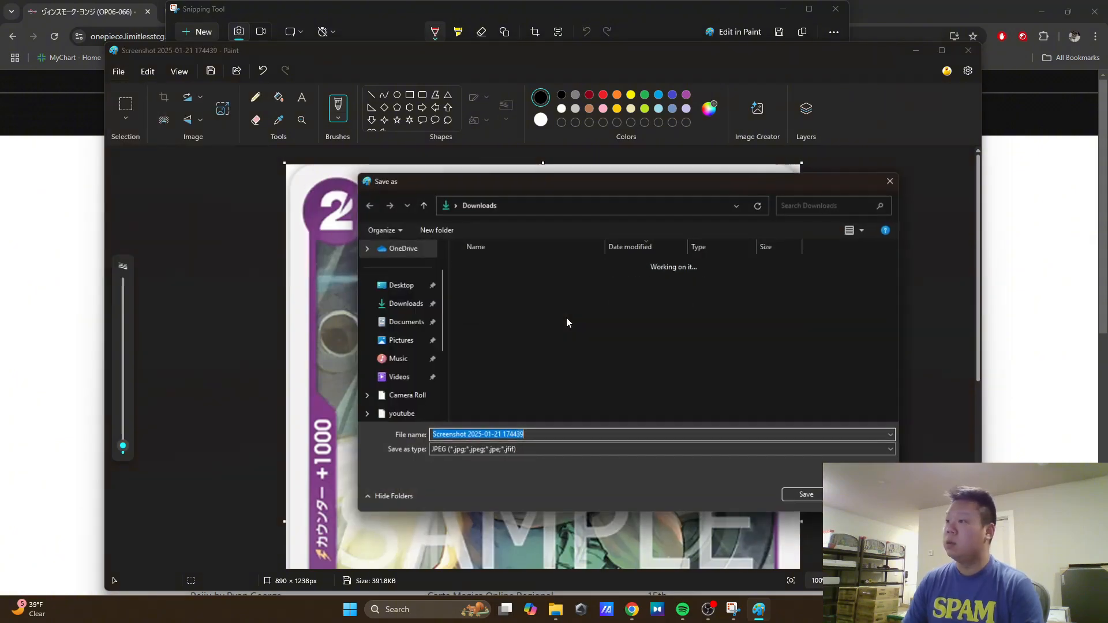
text(4)
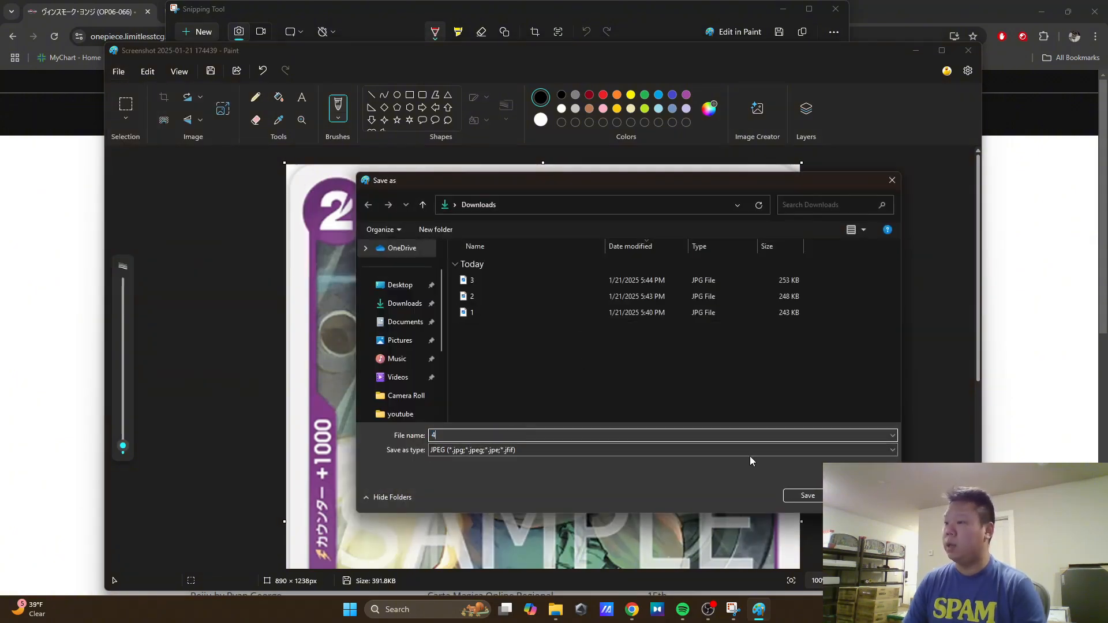
click(806, 495)
click(971, 51)
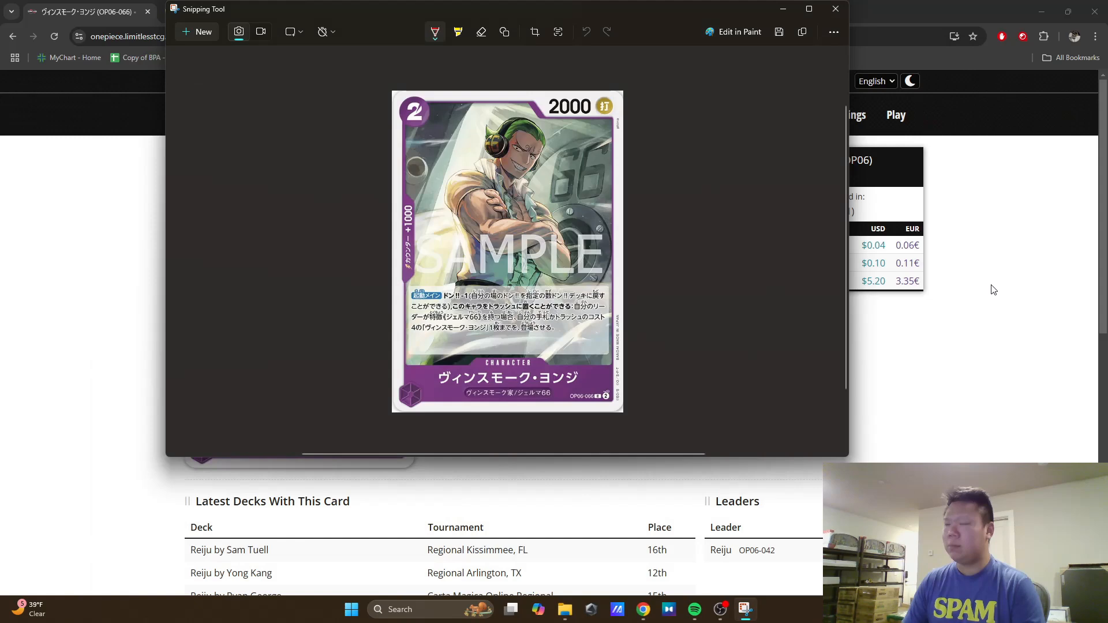
Step: Return to the Limitless results, open the Vinsmoke Reiju OP06-068 card page, and capture its card image with Snipping Tool
click(987, 366)
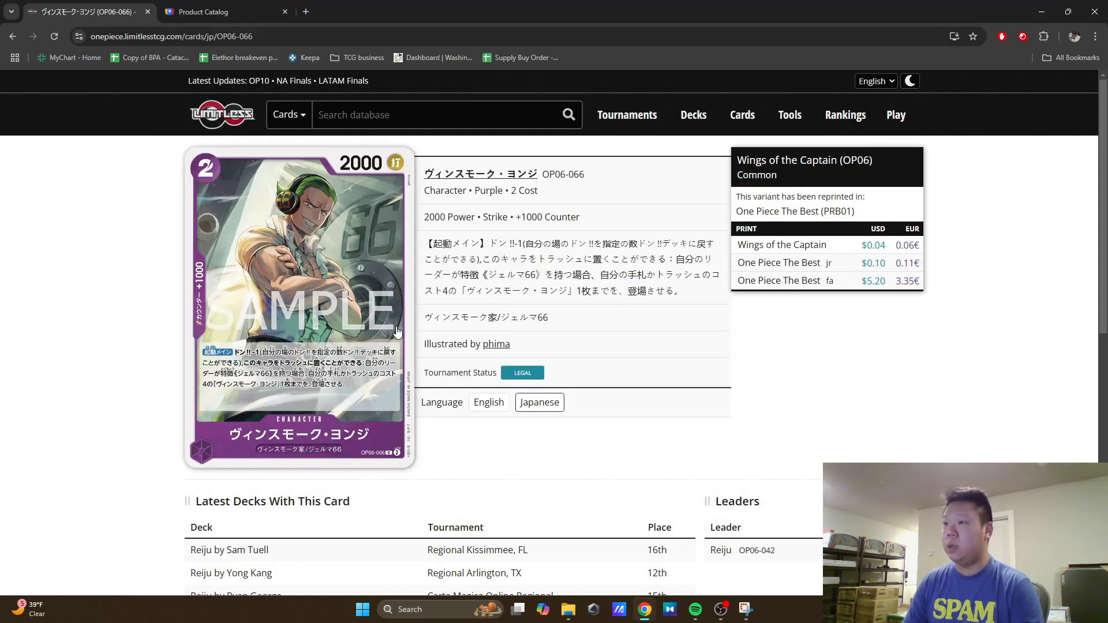
key(alt+Left)
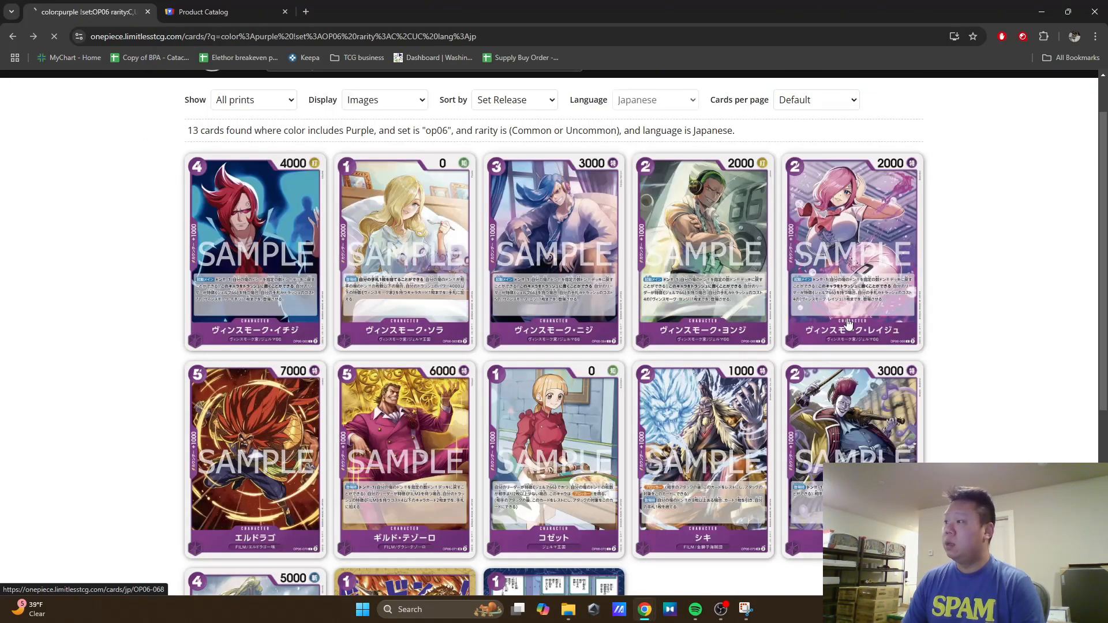
click(848, 325)
click(745, 613)
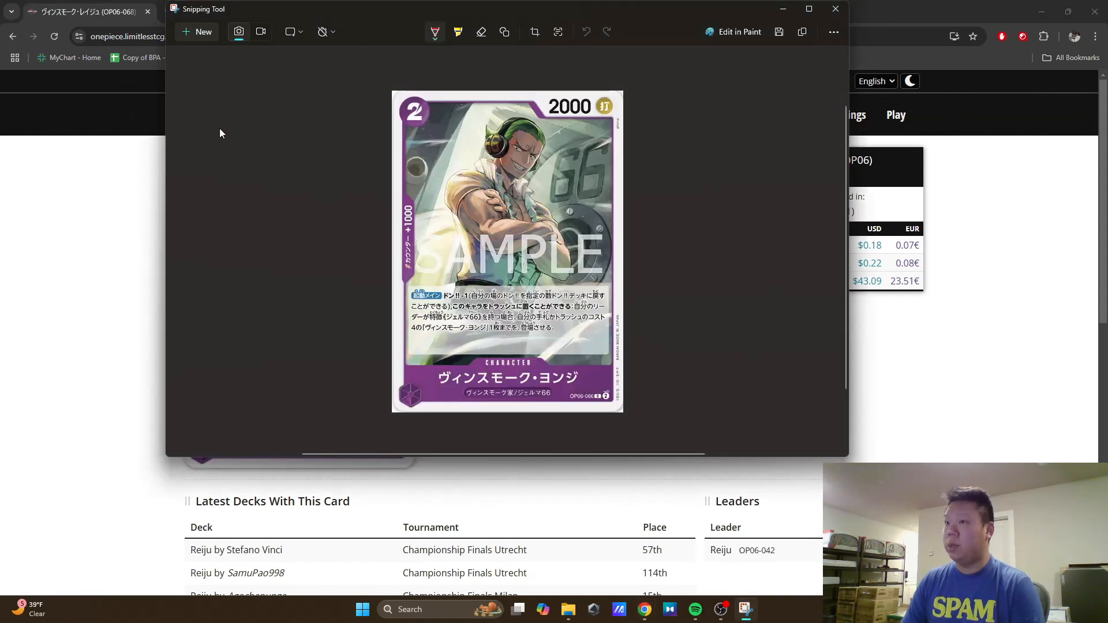
click(202, 29)
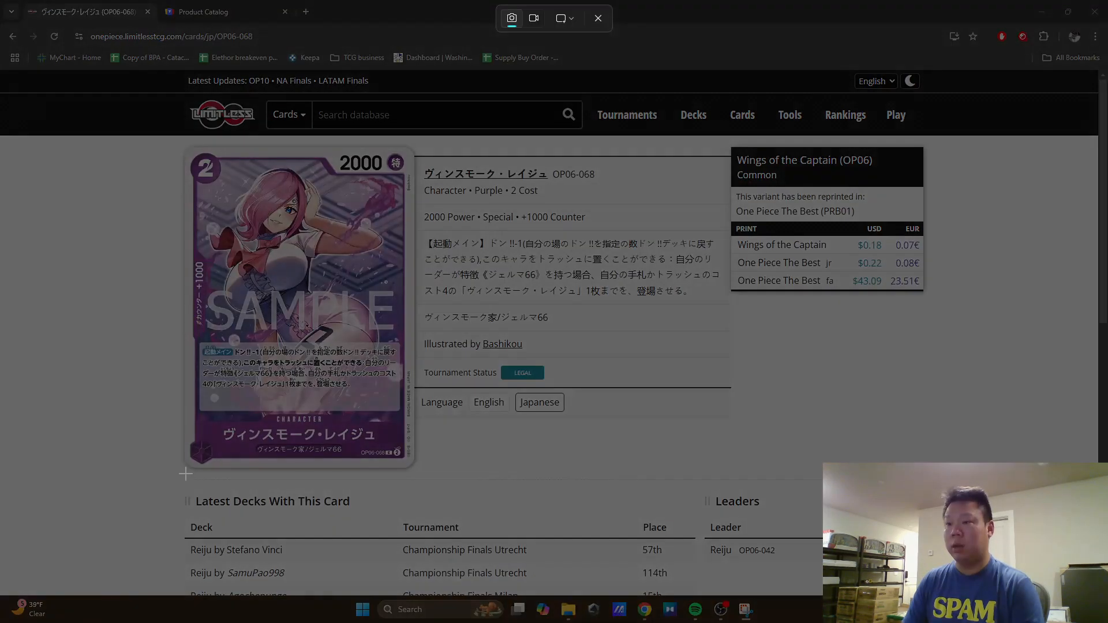
drag(334, 175, 417, 145)
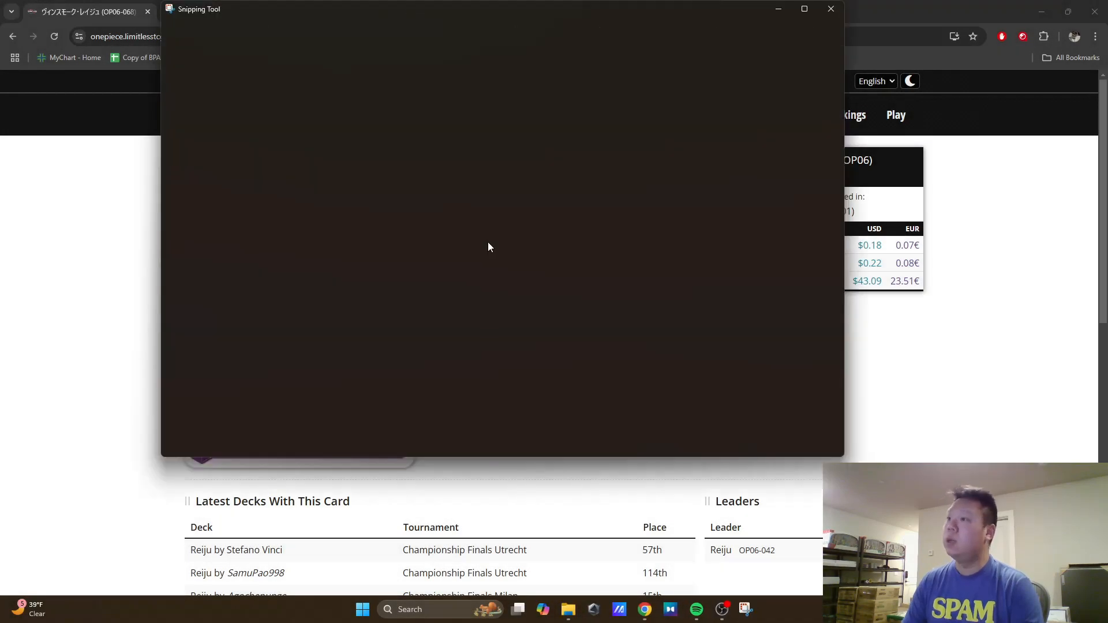
Step: Open the Vinsmoke Reiju capture in Paint and resize it to 222 percent horizontally and vertically
key(ctrl+e)
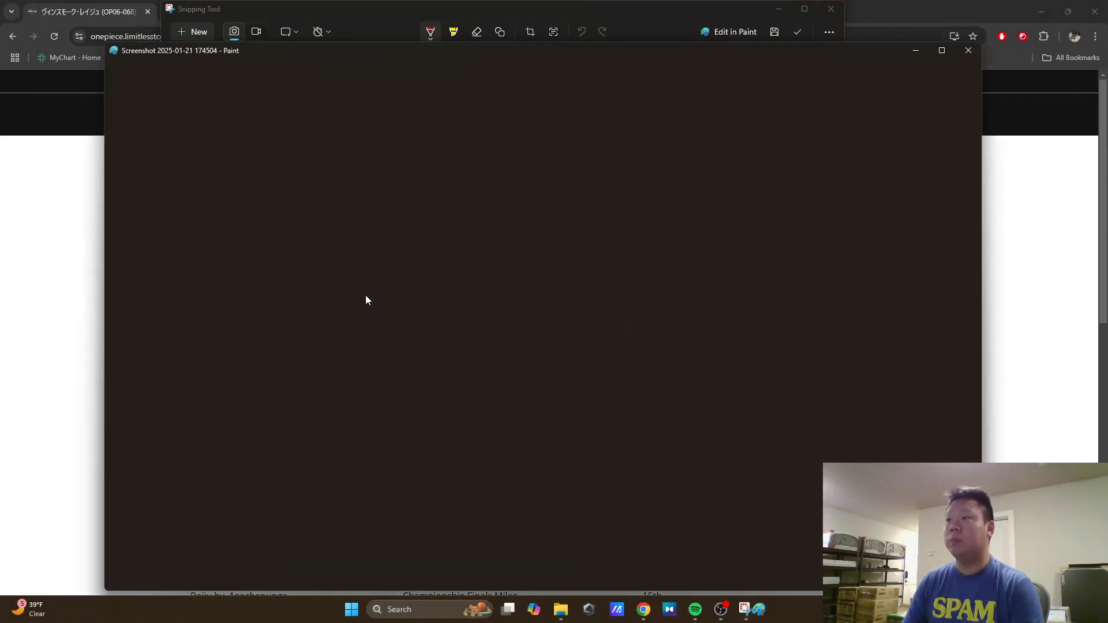
click(223, 111)
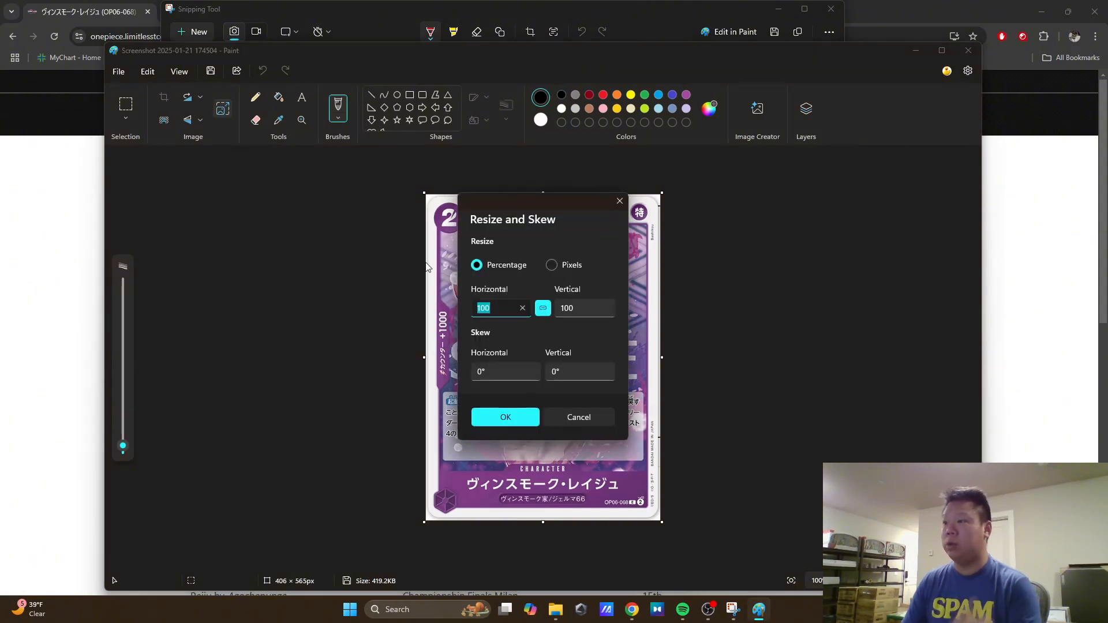
text(222)
click(532, 422)
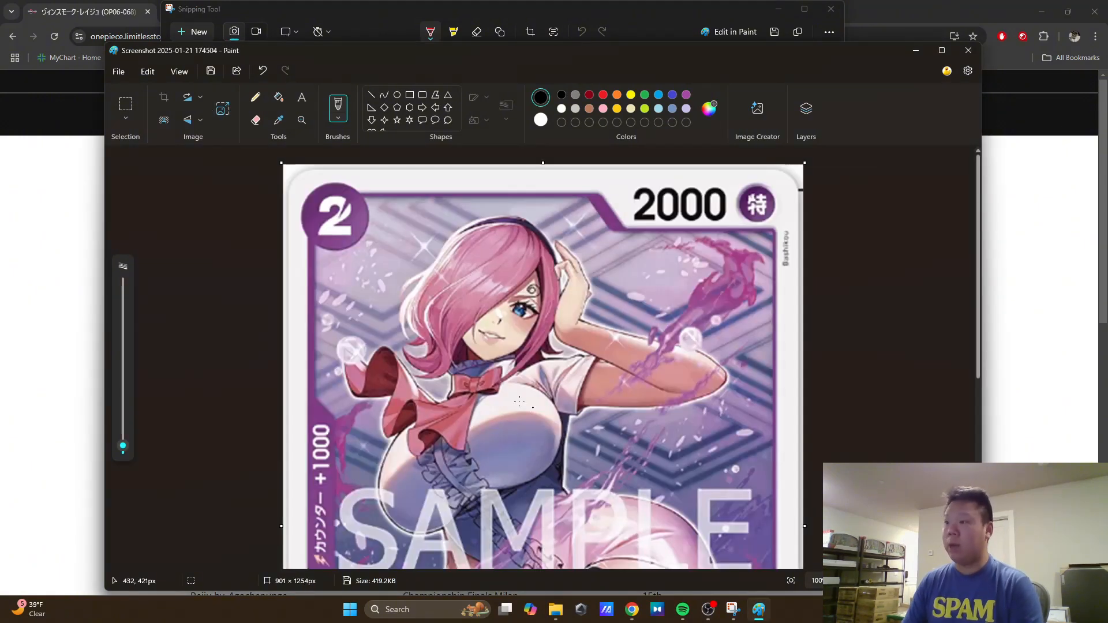
Step: Save the enlarged Vinsmoke Reiju image as JPEG 5 in Downloads and close Paint
click(118, 71)
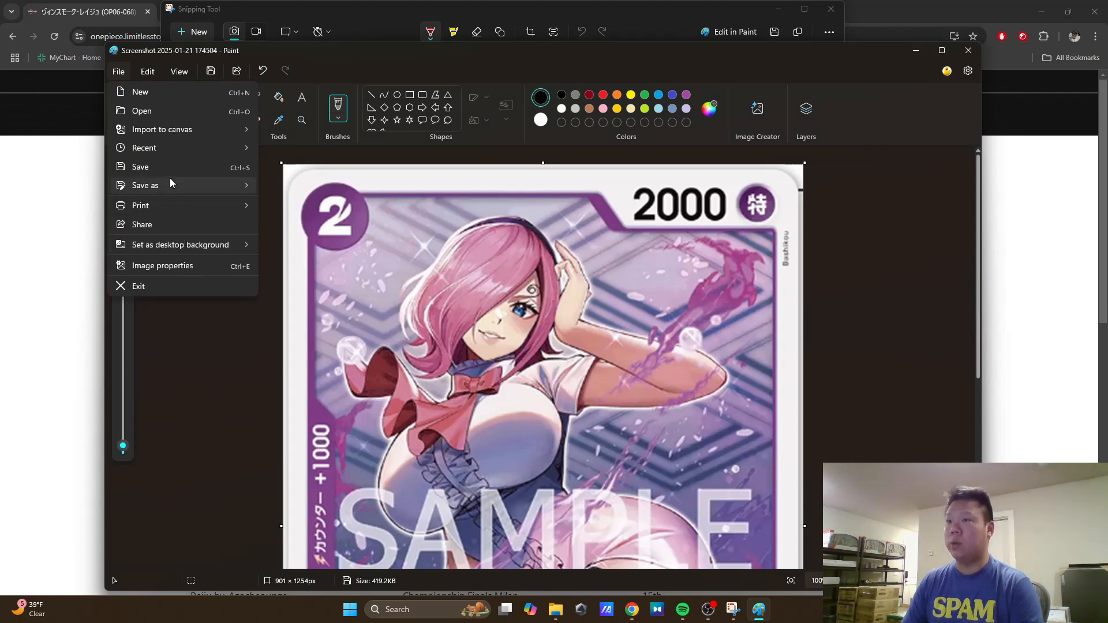
mouse_move(170, 179)
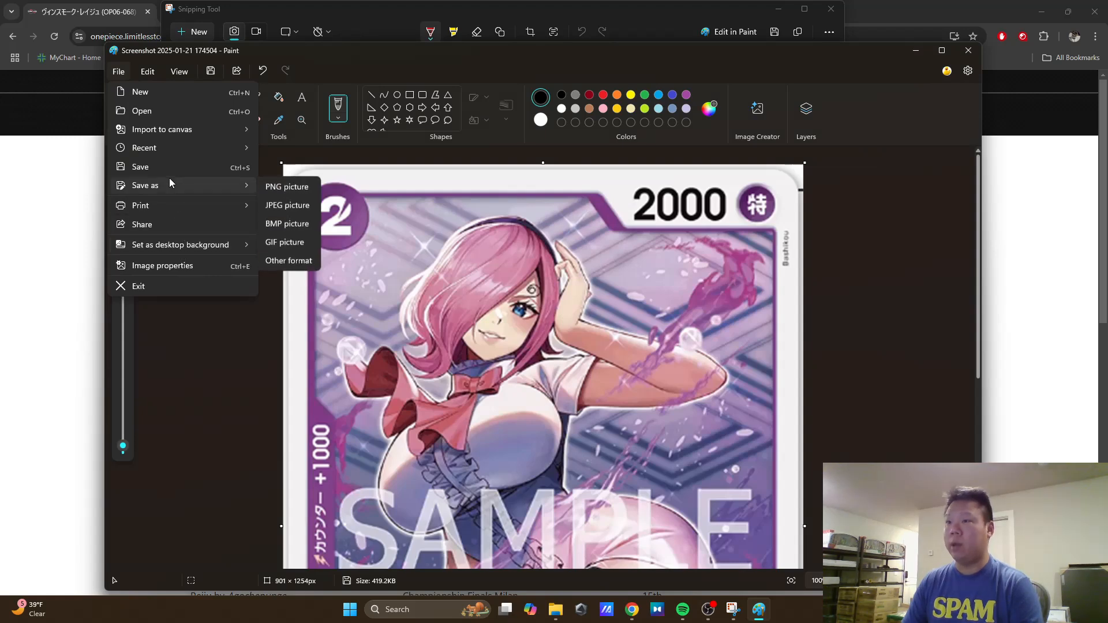
click(287, 206)
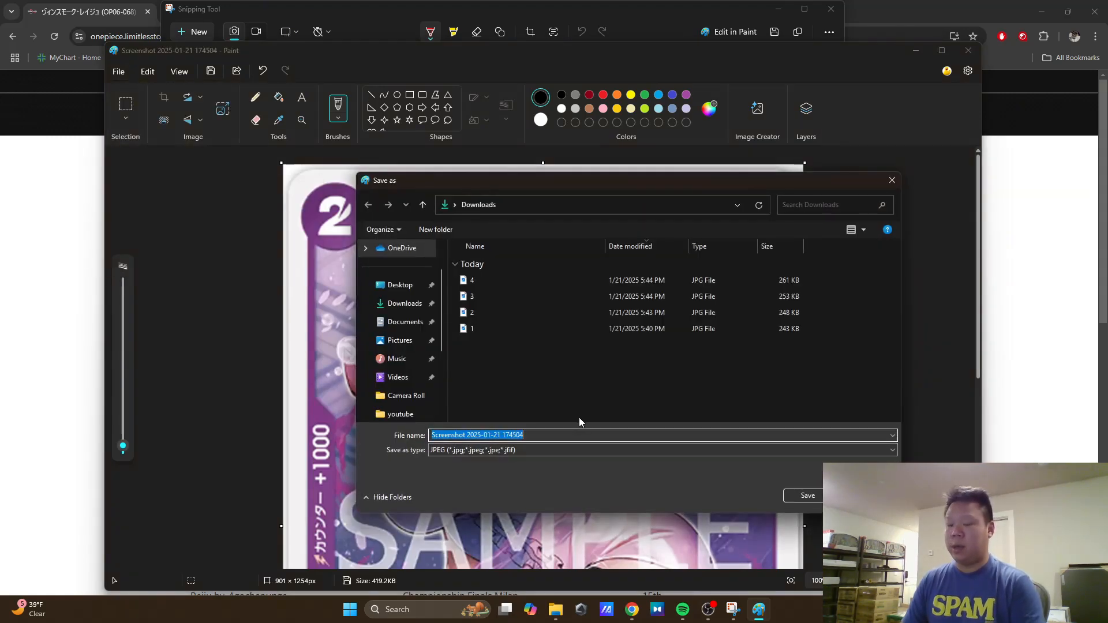
text(5)
click(804, 495)
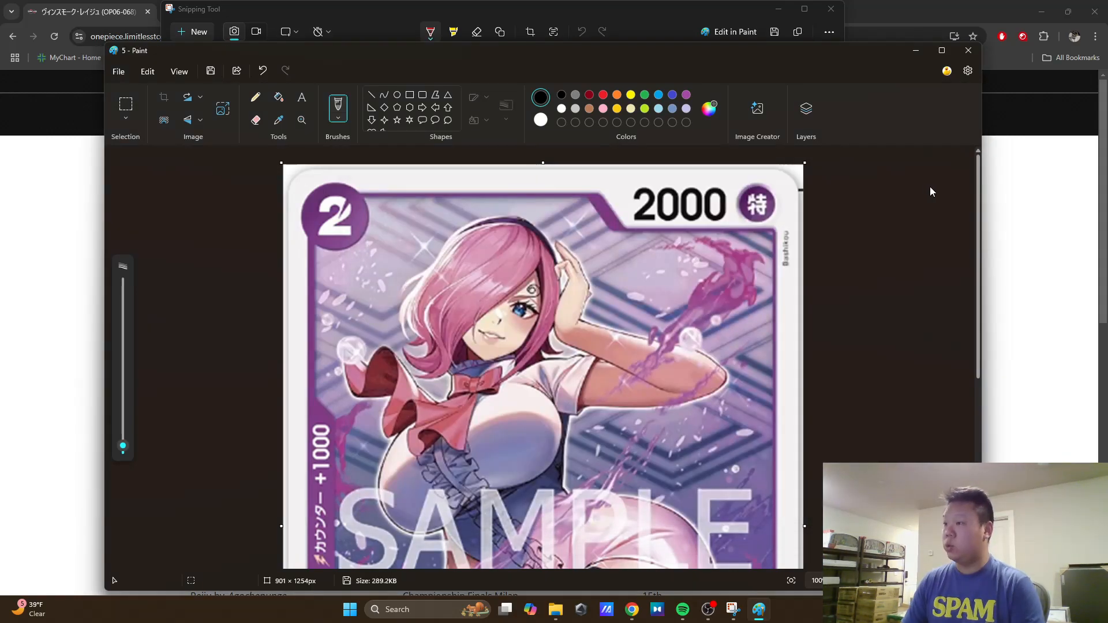
click(968, 51)
Step: Return to the Limitless results, open the El Drago OP06-070 card page, and capture its card image with Snipping Tool
click(61, 197)
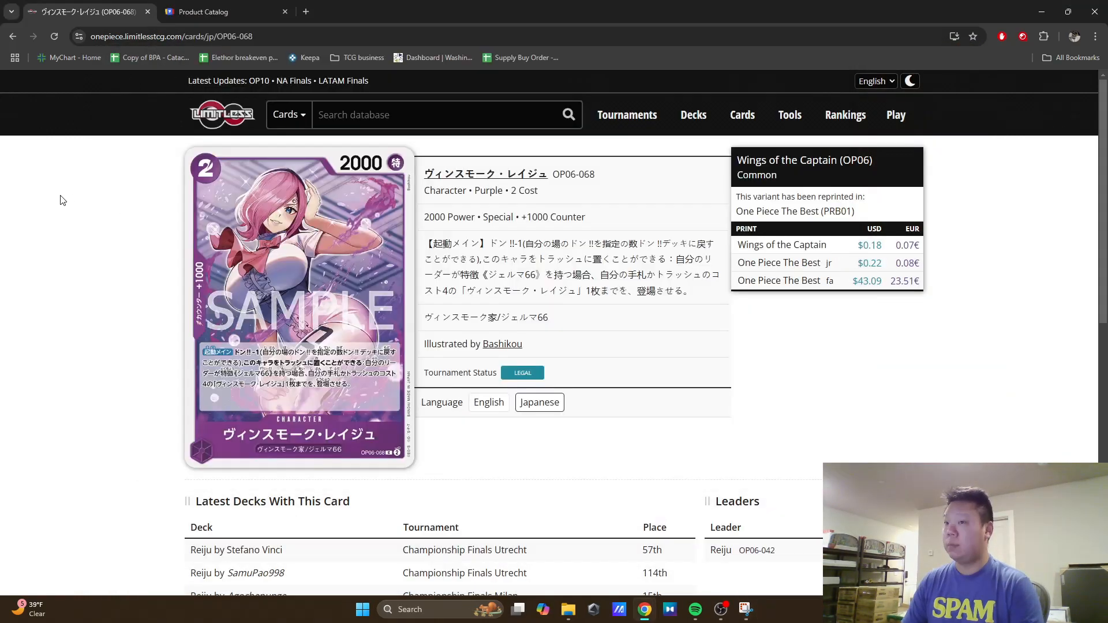
key(alt+Left)
scroll(297, 341, down, 2)
click(263, 343)
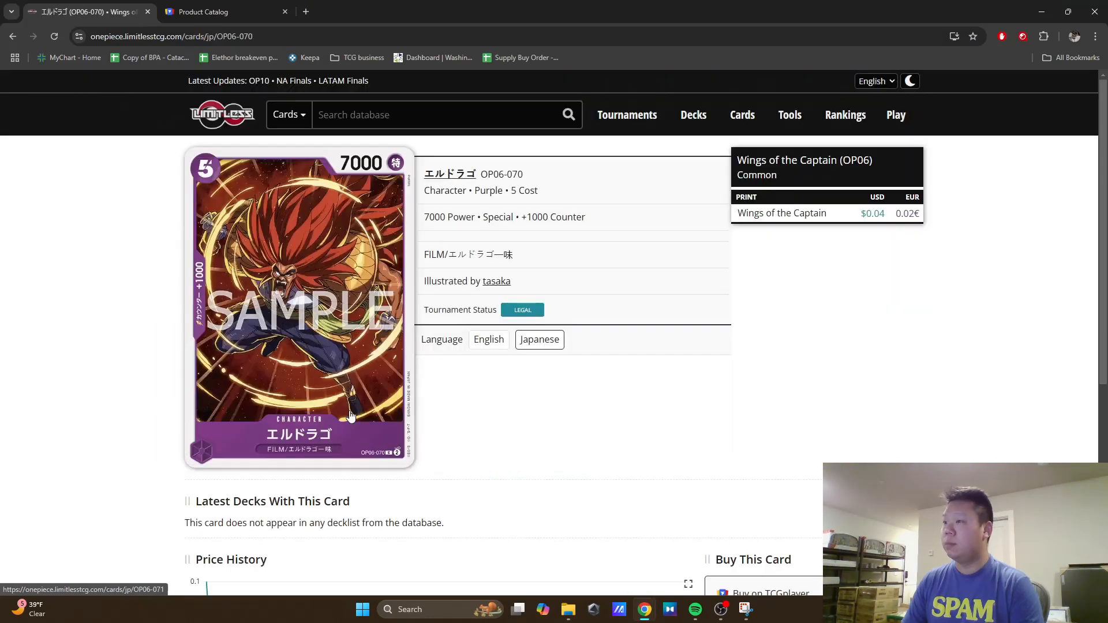
click(745, 609)
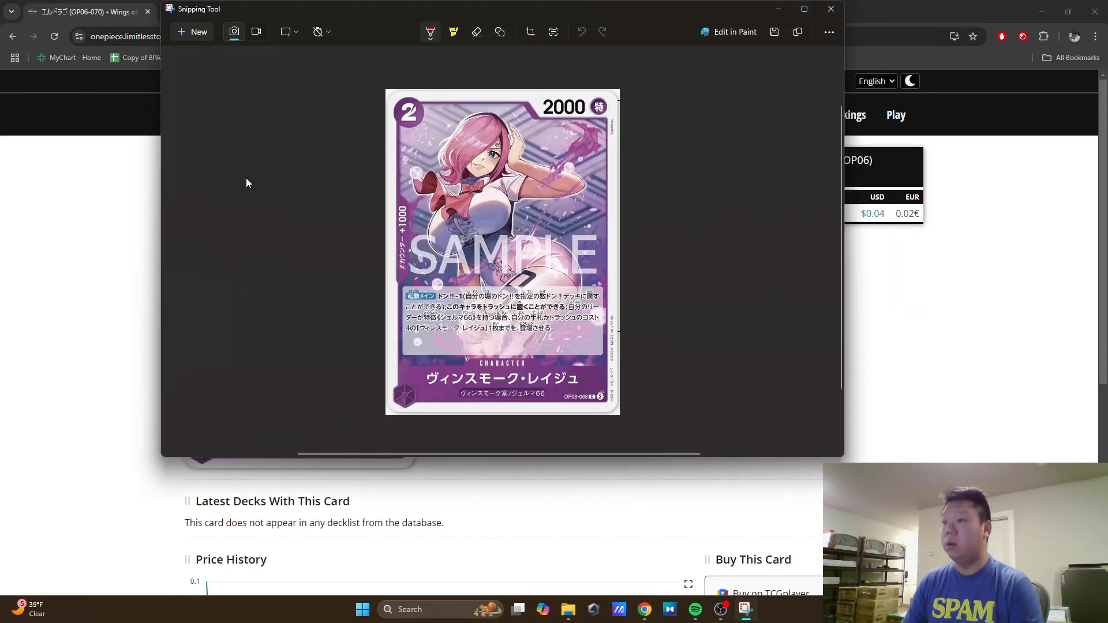
click(194, 31)
drag(183, 469, 414, 146)
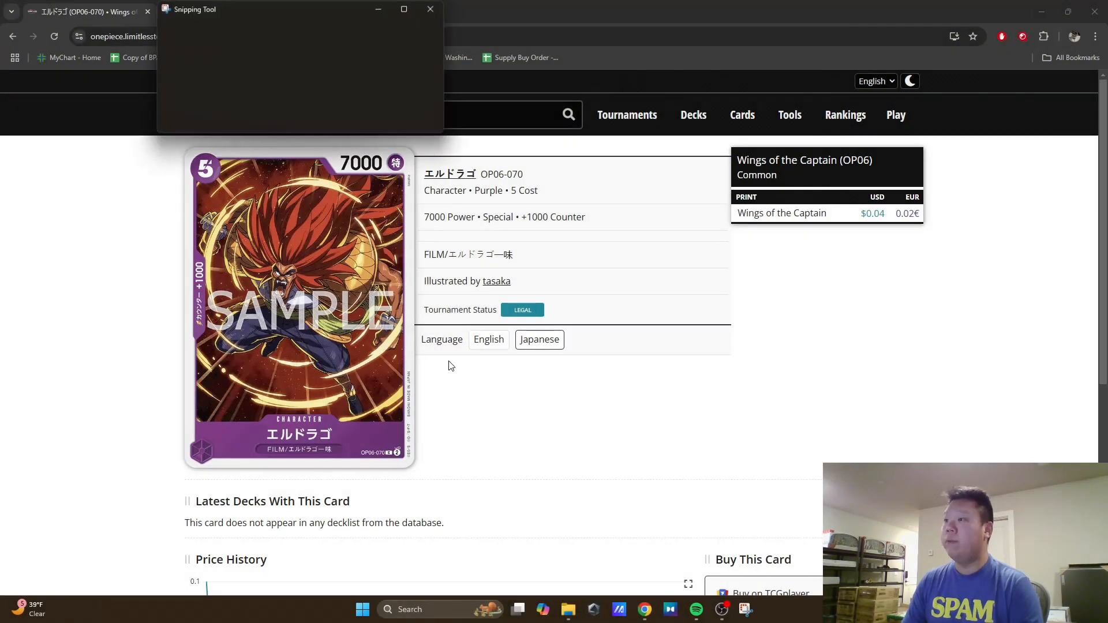
Step: Open the El Drago capture in Paint and resize it to 222 percent horizontally and vertically
click(726, 34)
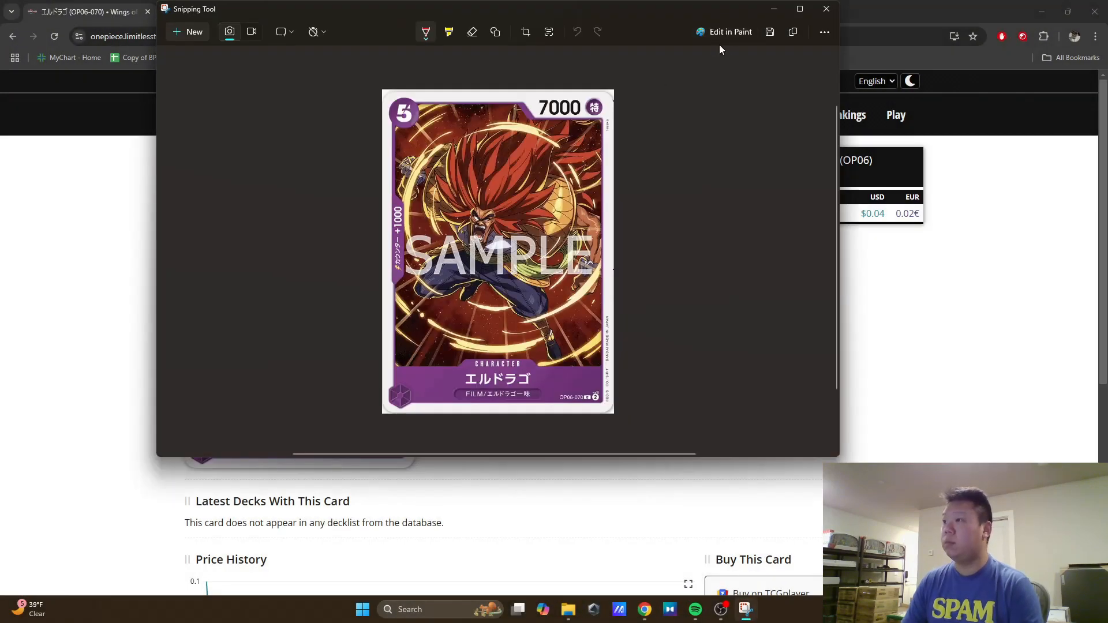
click(222, 108)
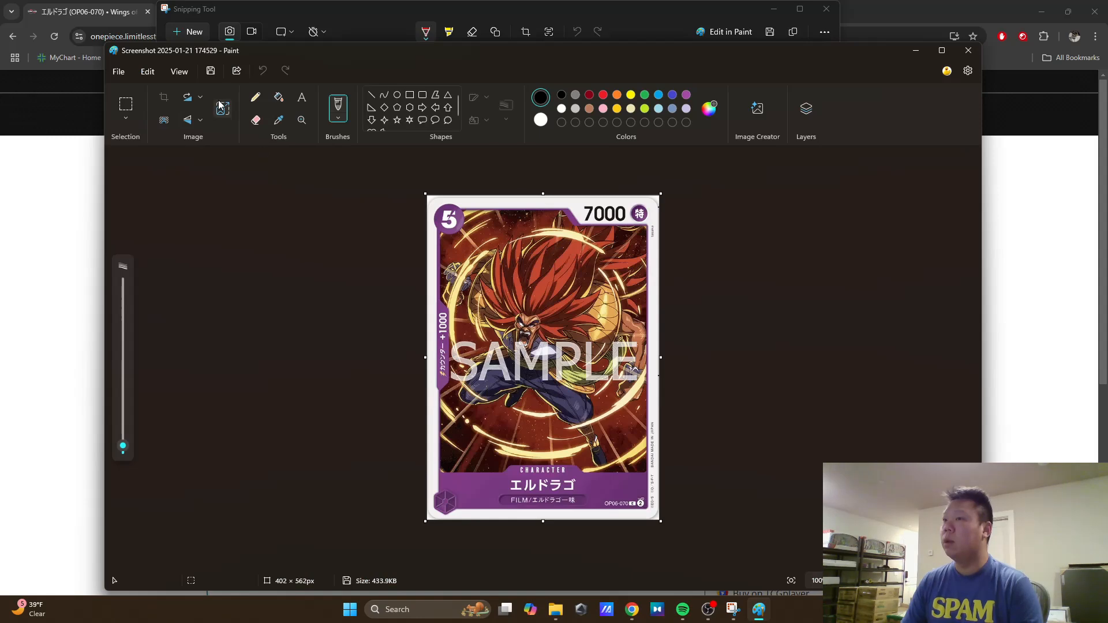
text(222)
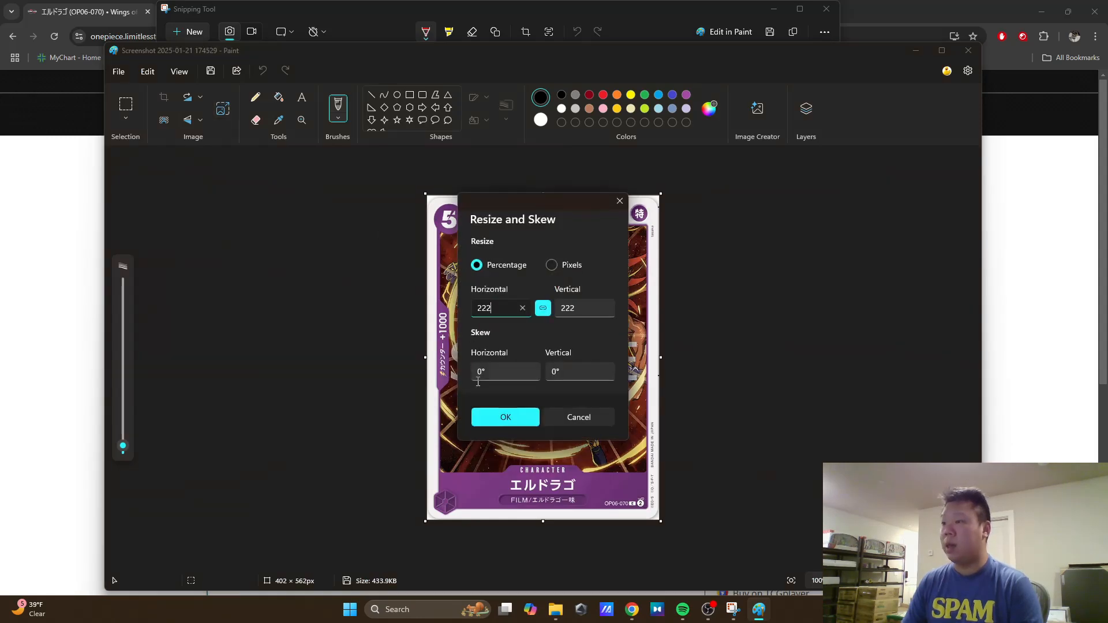
click(506, 419)
Step: Save the enlarged El Drago image as JPEG 6 in Downloads, check it, and close Paint
click(118, 71)
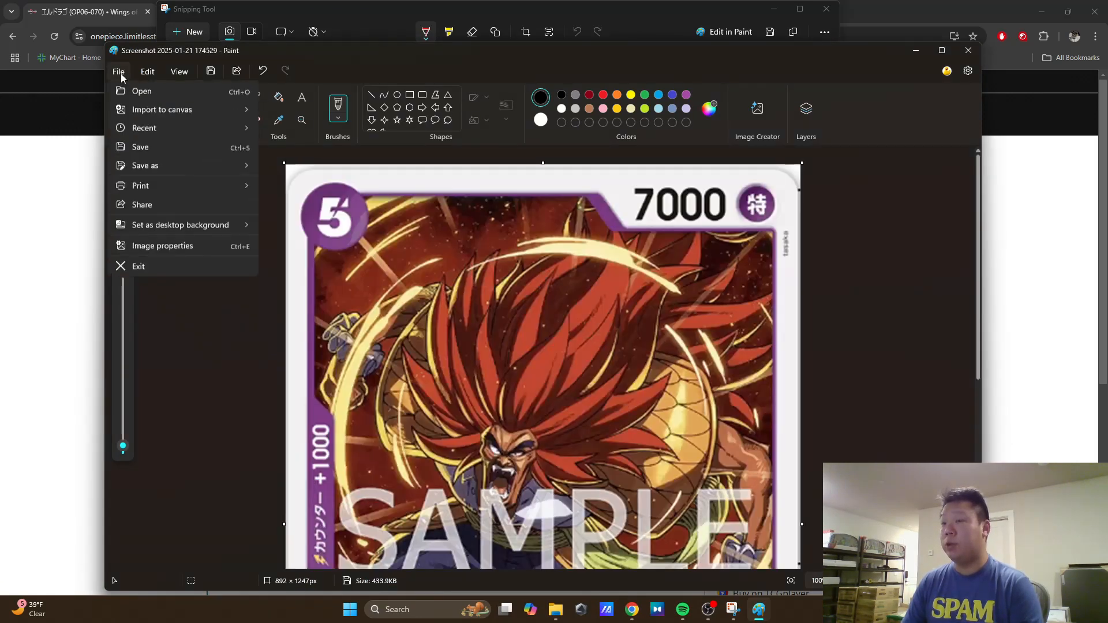
mouse_move(149, 185)
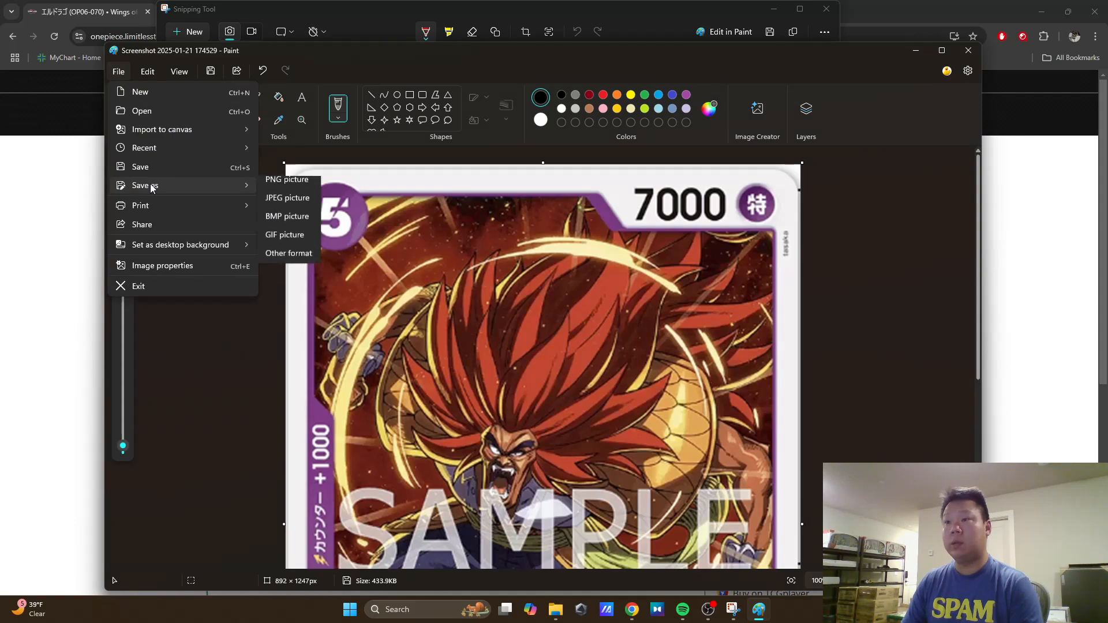
click(288, 203)
text(6)
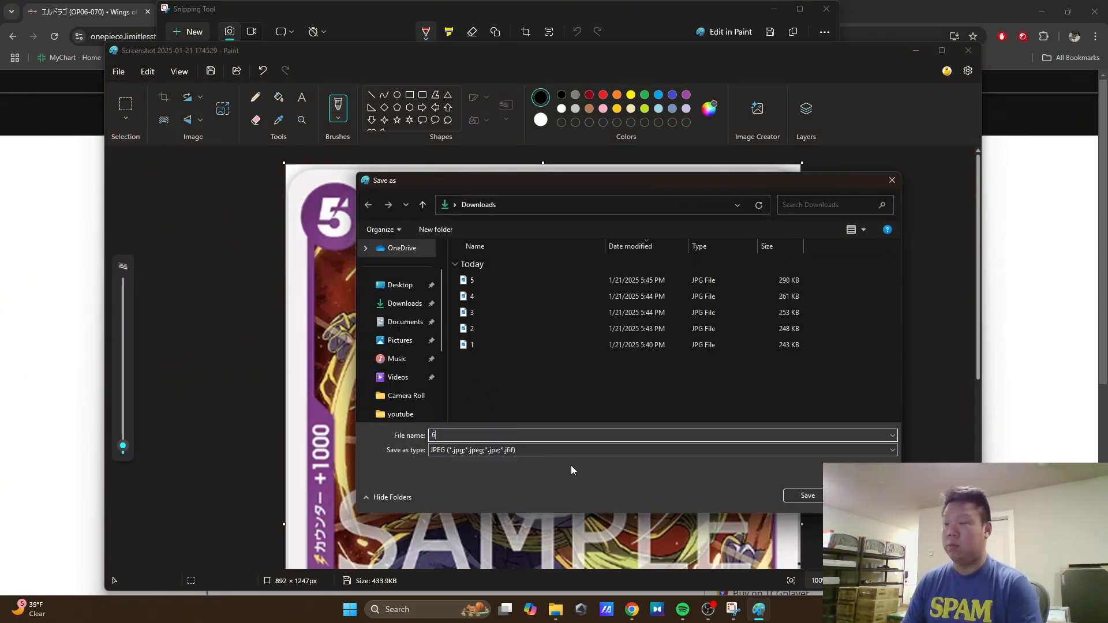
click(784, 501)
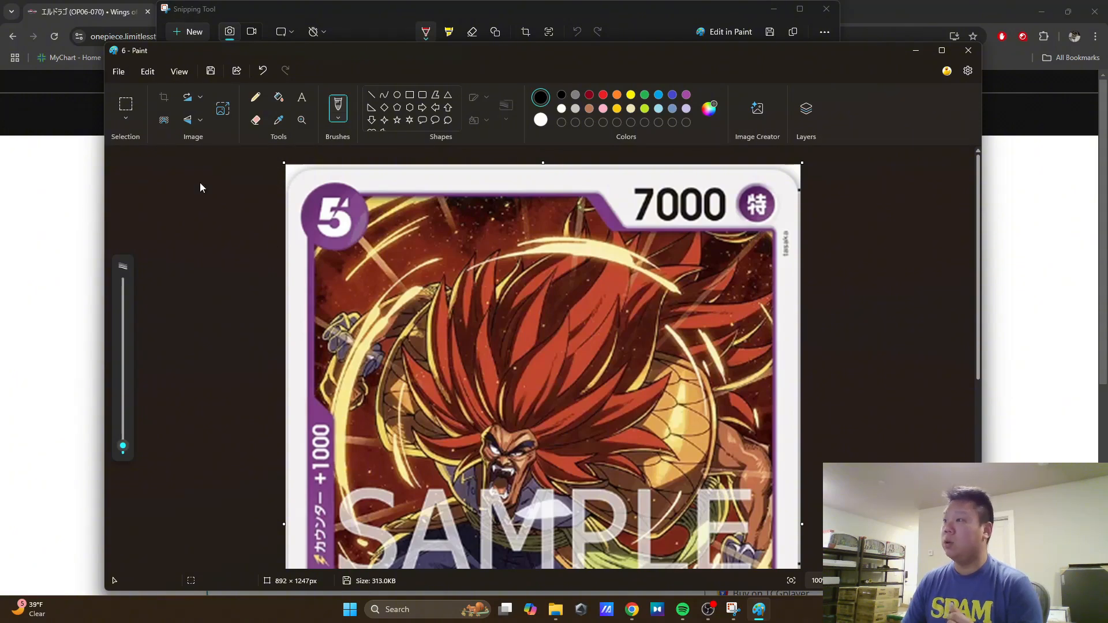
click(1065, 270)
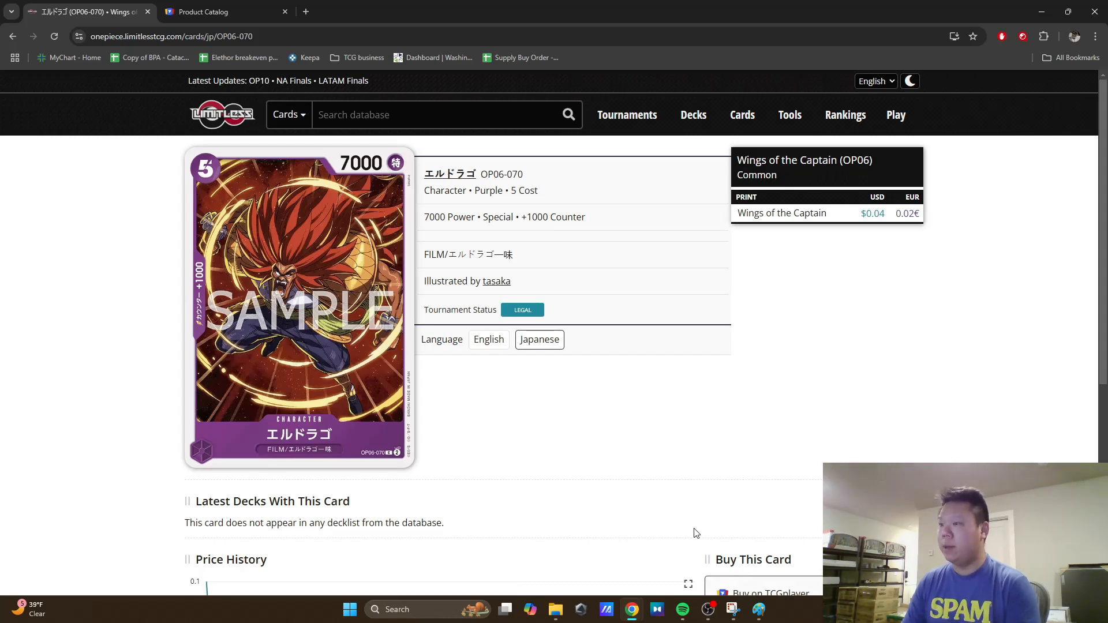
click(758, 610)
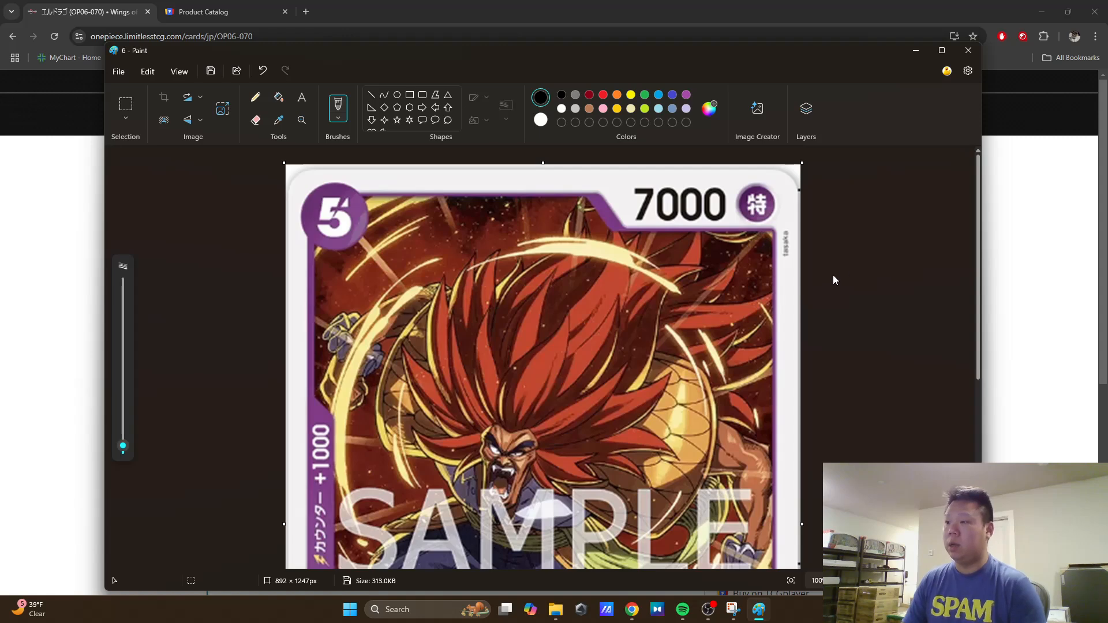
scroll(835, 278, down, 6)
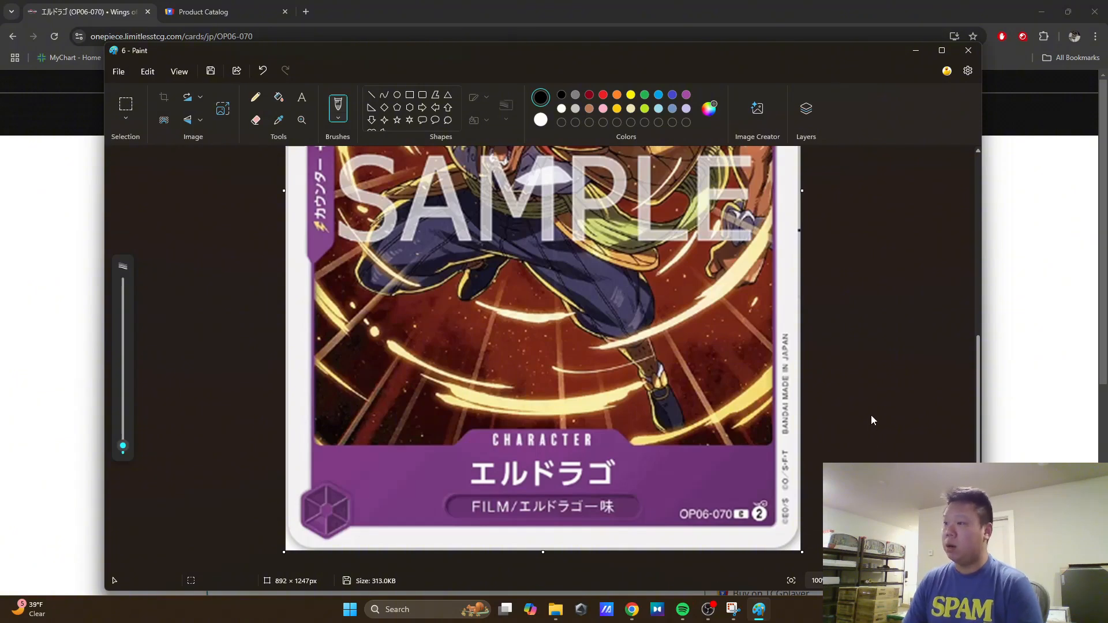
click(968, 50)
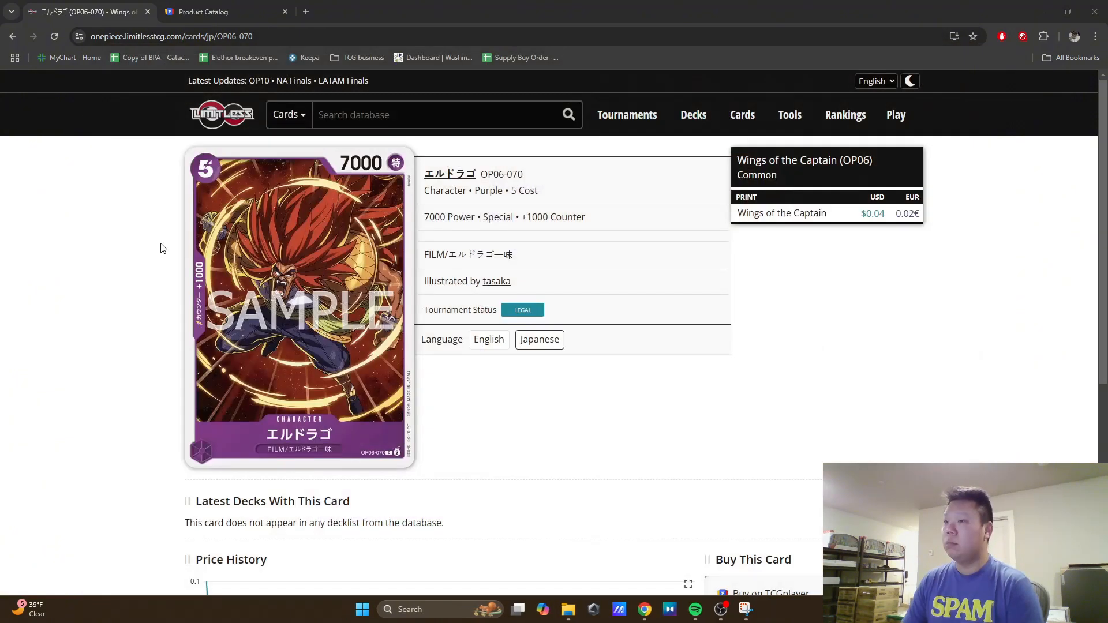
Step: Return to the Limitless results, open the Gild Tesoro OP06-071 card page, and capture its card image with Snipping Tool
key(alt+Left)
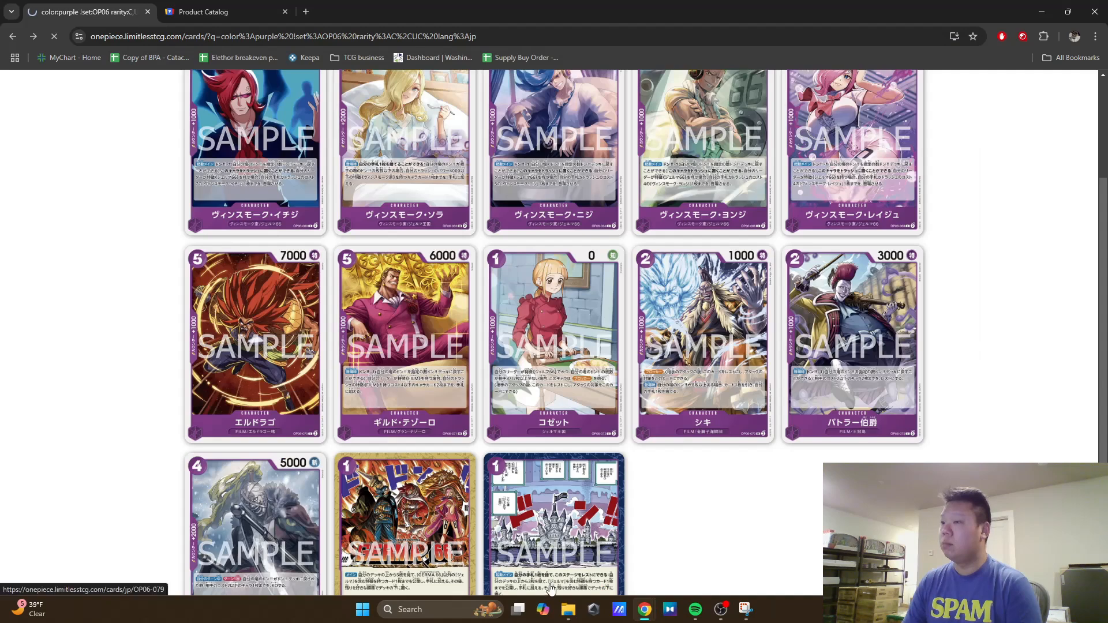
key(alt+Right)
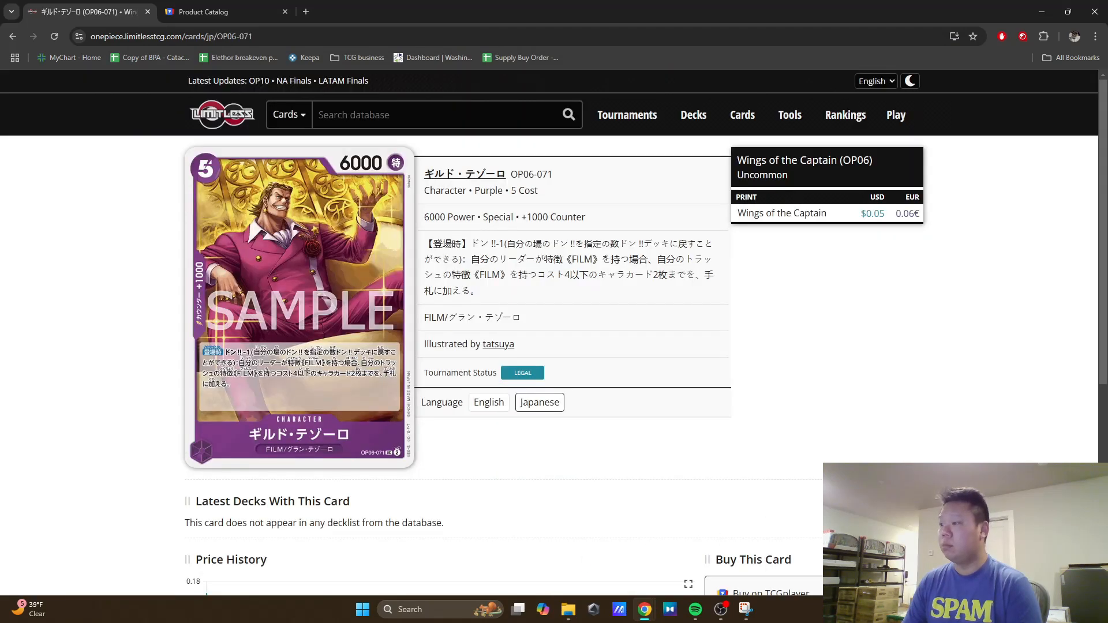
click(746, 609)
click(181, 33)
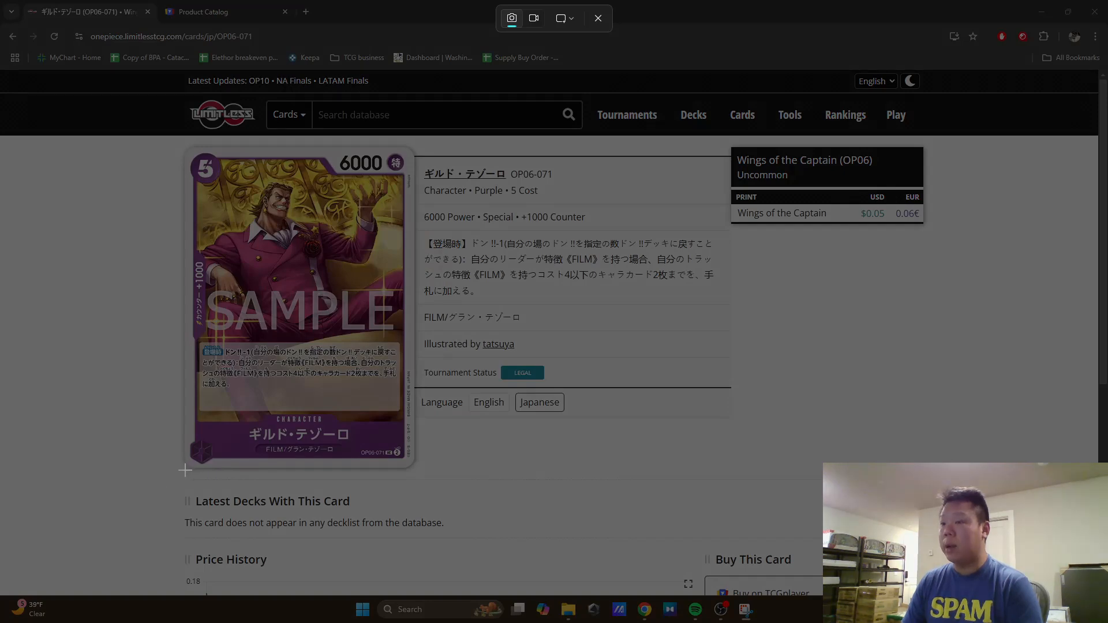
drag(179, 471, 416, 144)
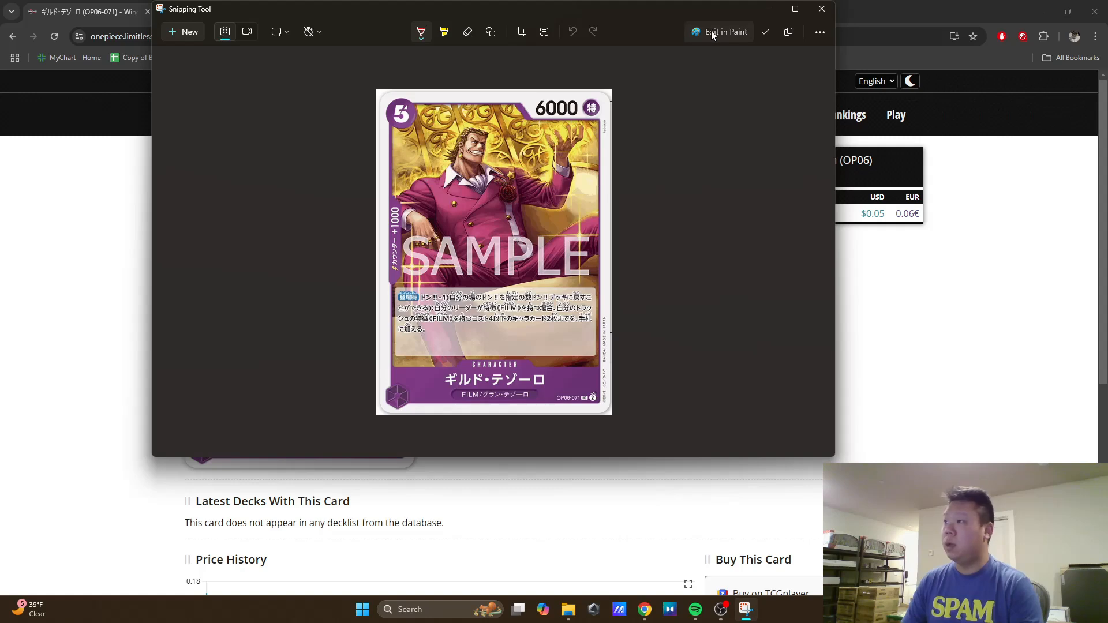
Step: Open the Gild Tesoro capture in Paint and resize it to 222 percent horizontally and vertically
click(712, 33)
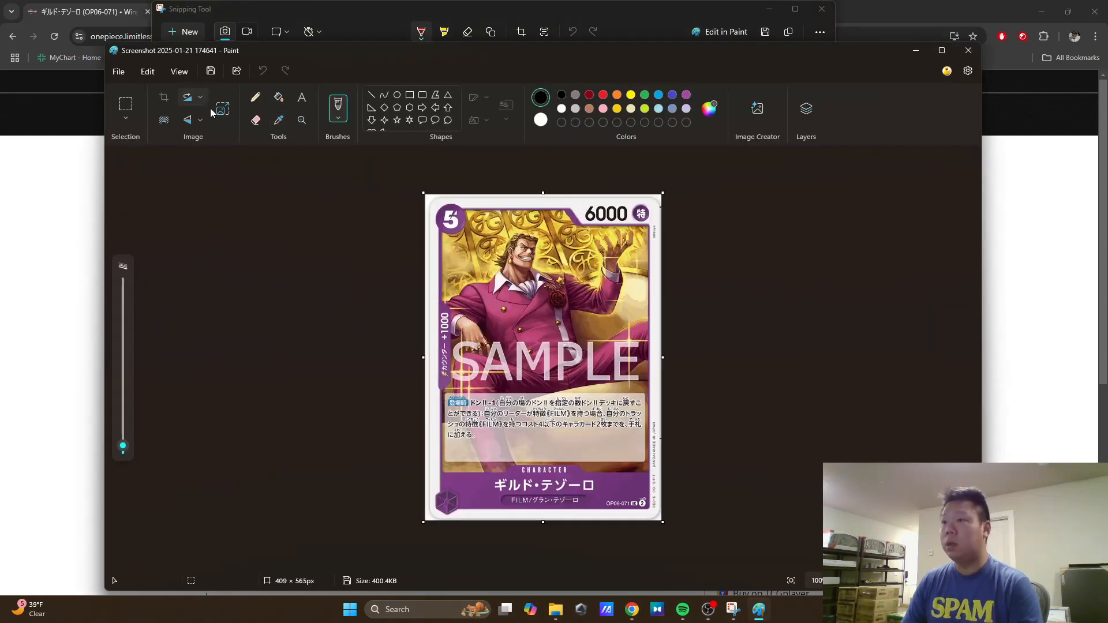
click(223, 109)
text(222)
click(508, 409)
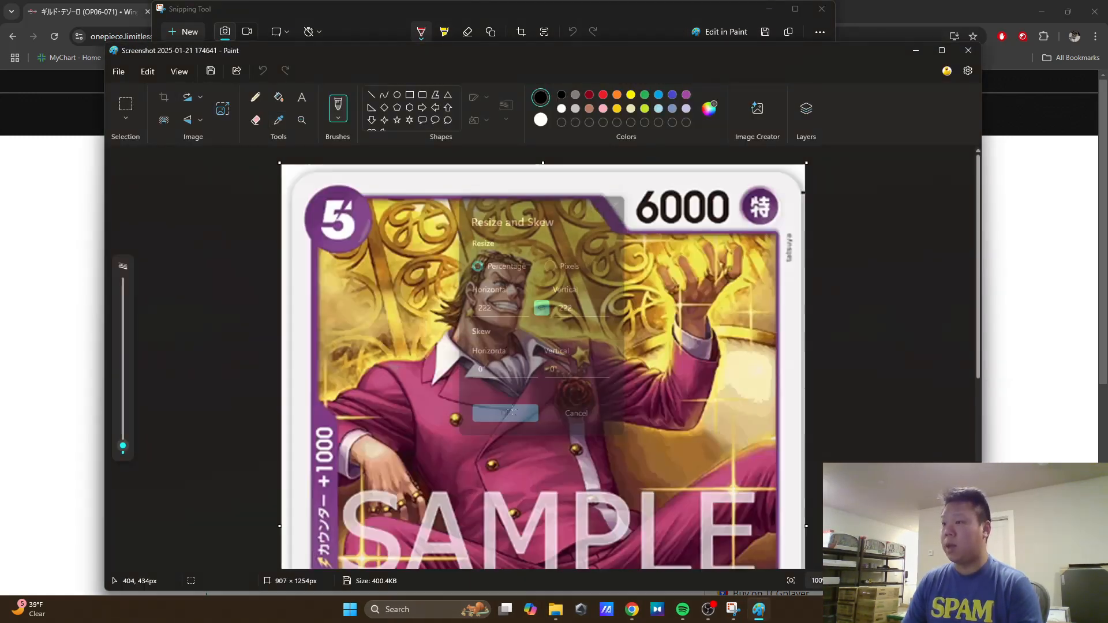
Step: Save the enlarged Gild Tesoro image as JPEG 7 in Downloads and close Paint
click(118, 72)
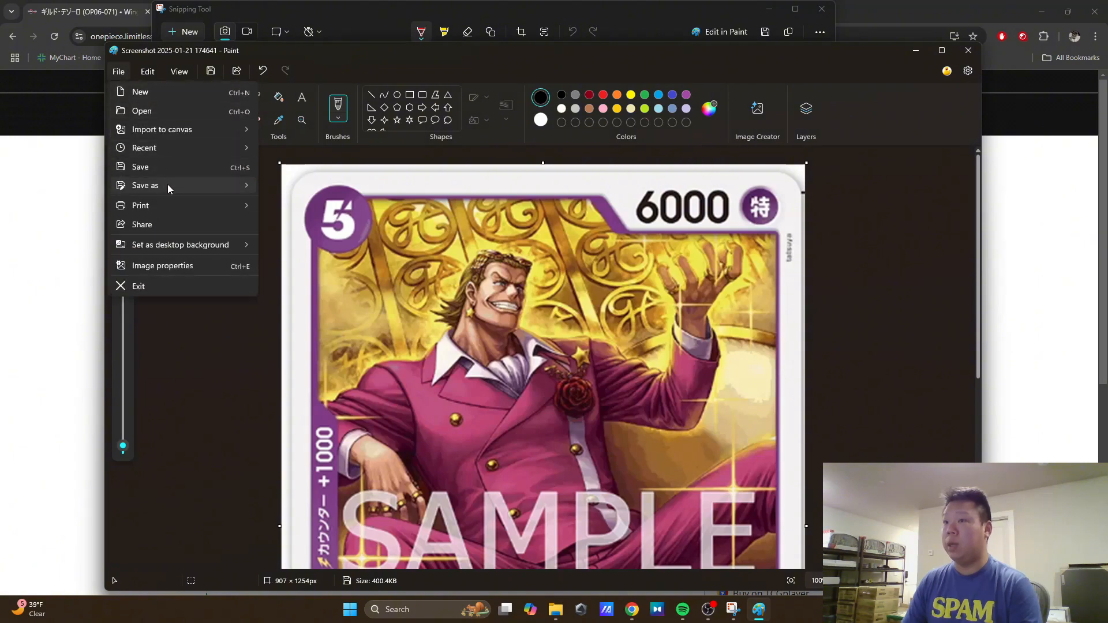
mouse_move(167, 185)
click(296, 203)
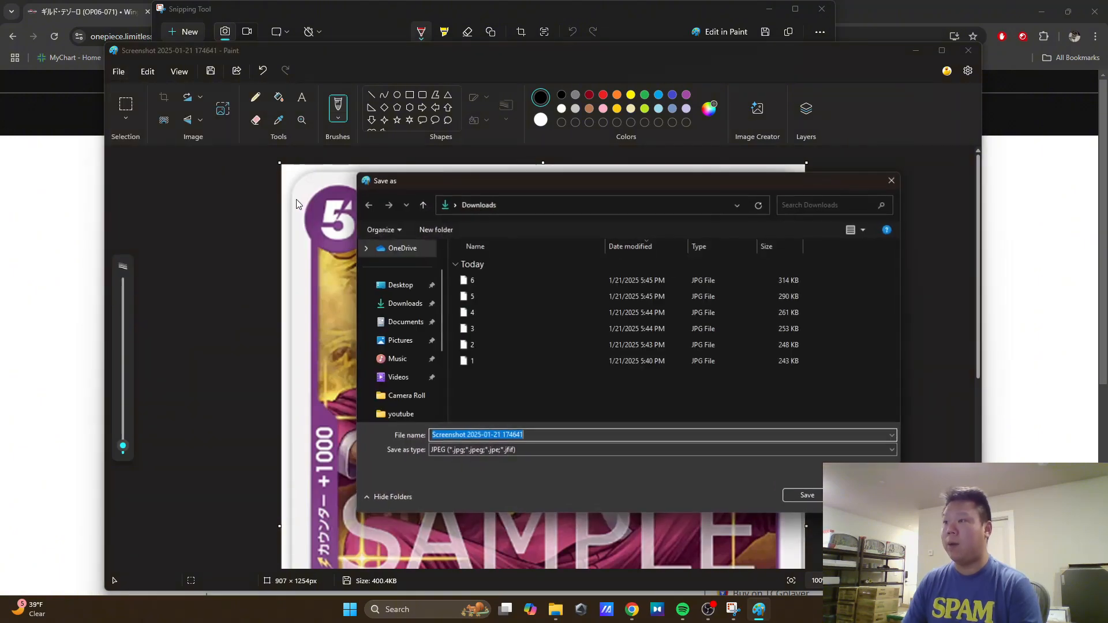
text(7)
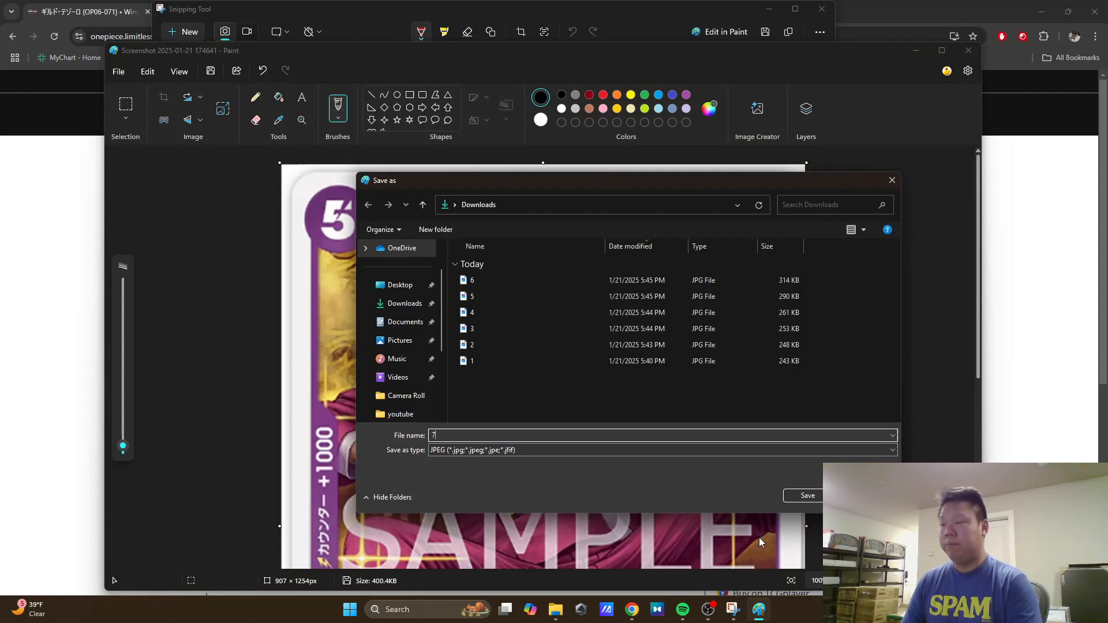
click(795, 500)
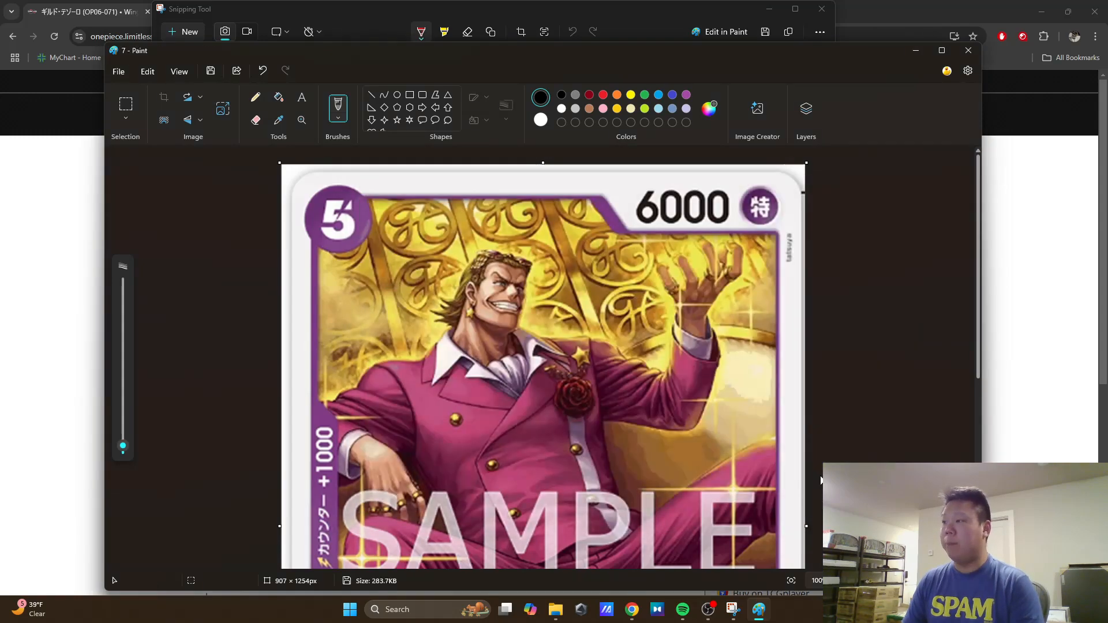
click(969, 56)
Step: Capture the card image from the Limitless page of Cosette OP06-072 with Snipping Tool and open the capture in Paint
click(930, 344)
key(alt+Left)
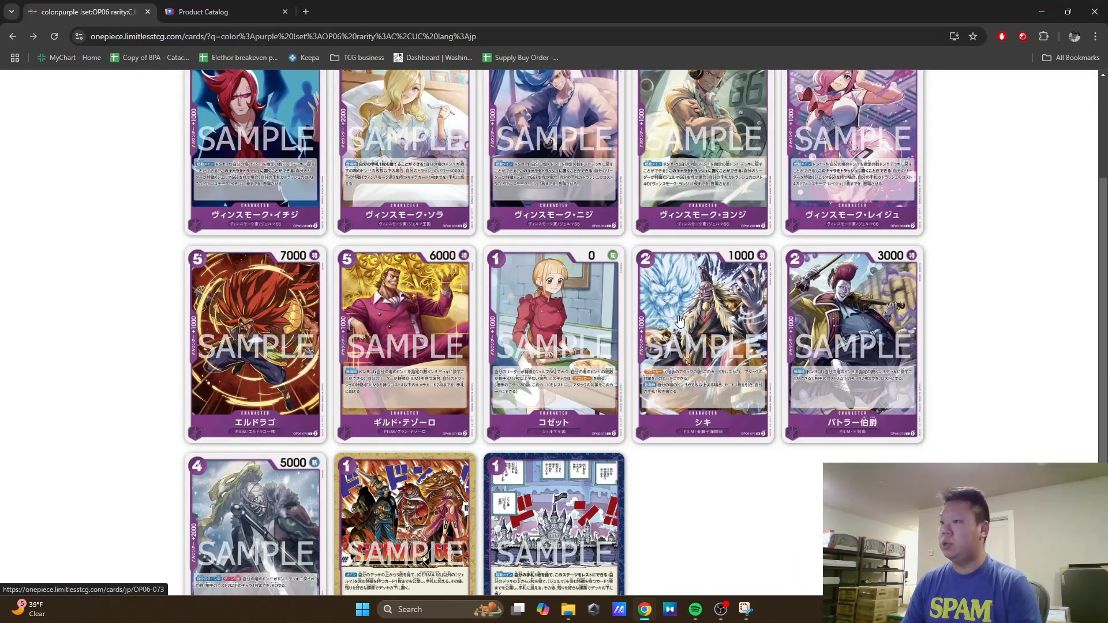
click(595, 393)
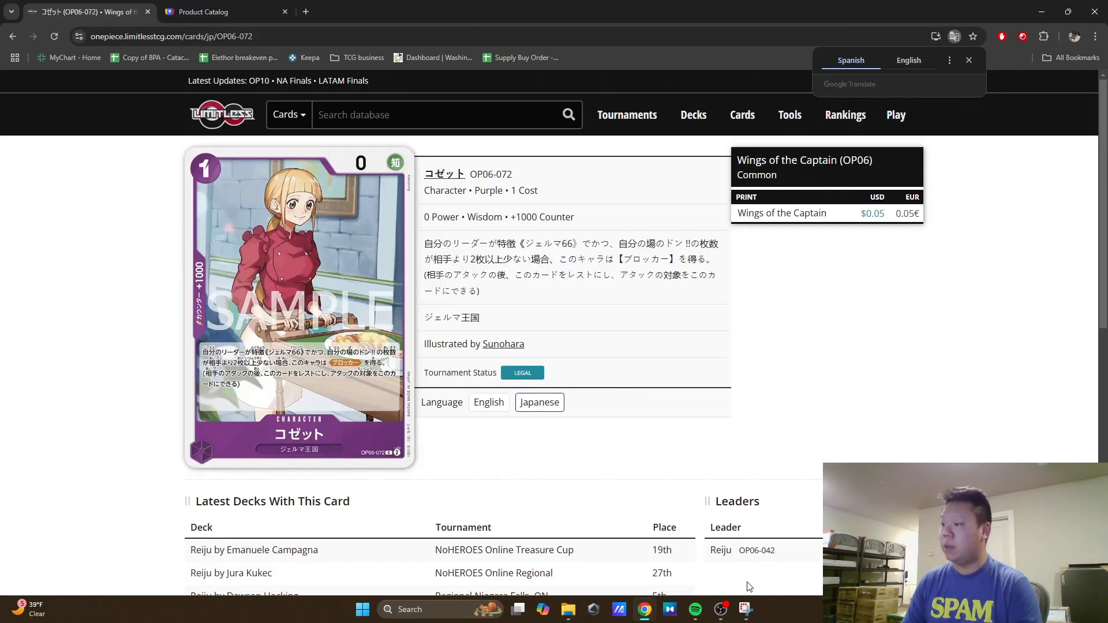
click(746, 608)
click(174, 32)
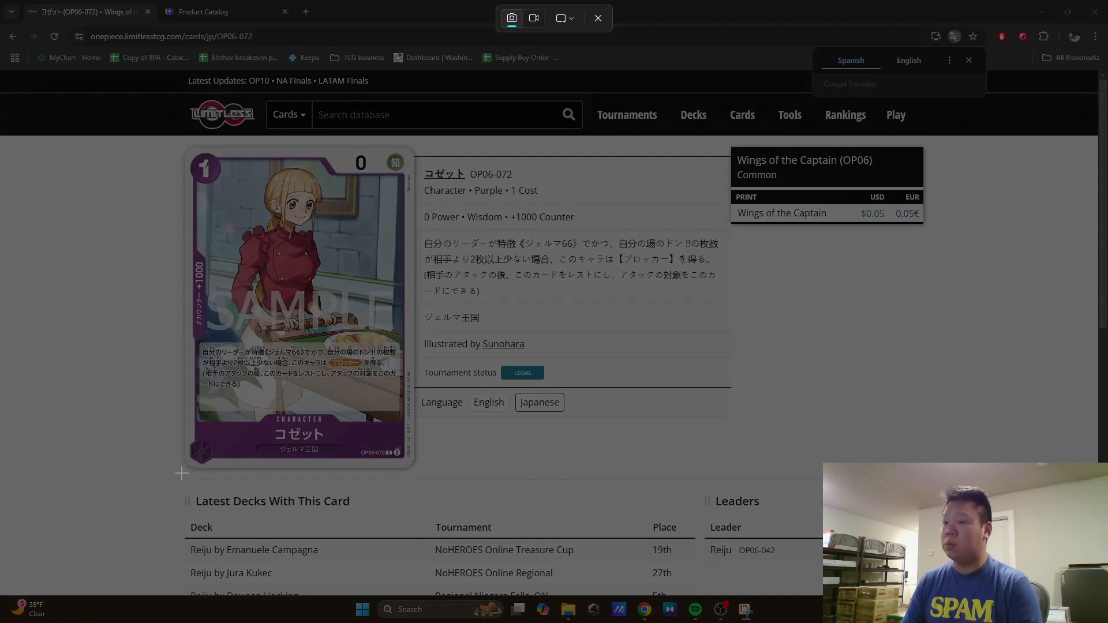
drag(182, 471, 414, 144)
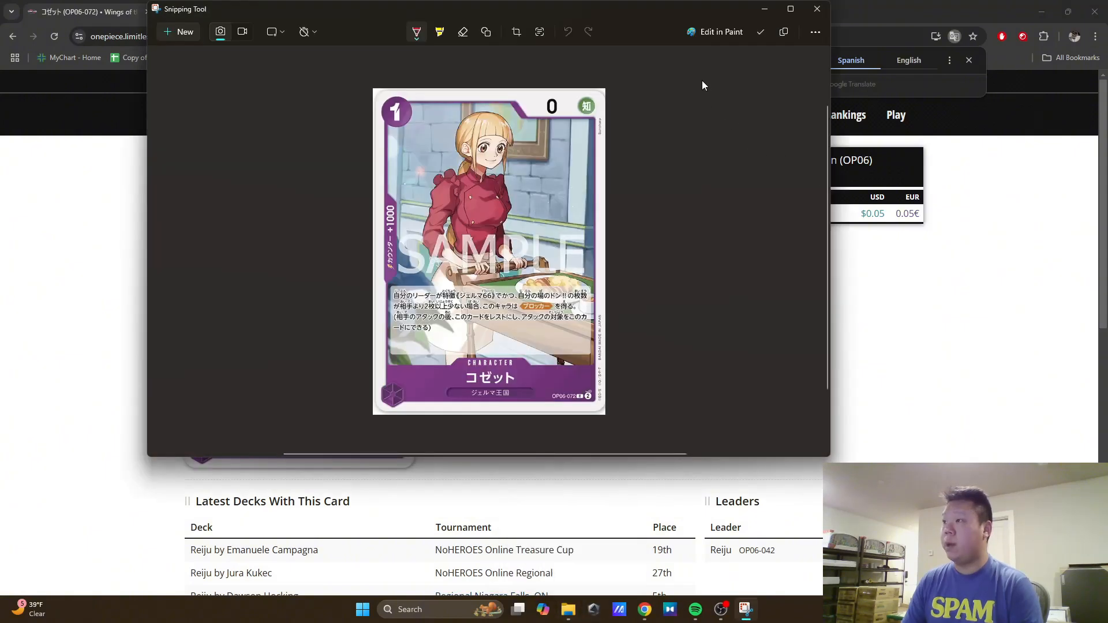
click(707, 36)
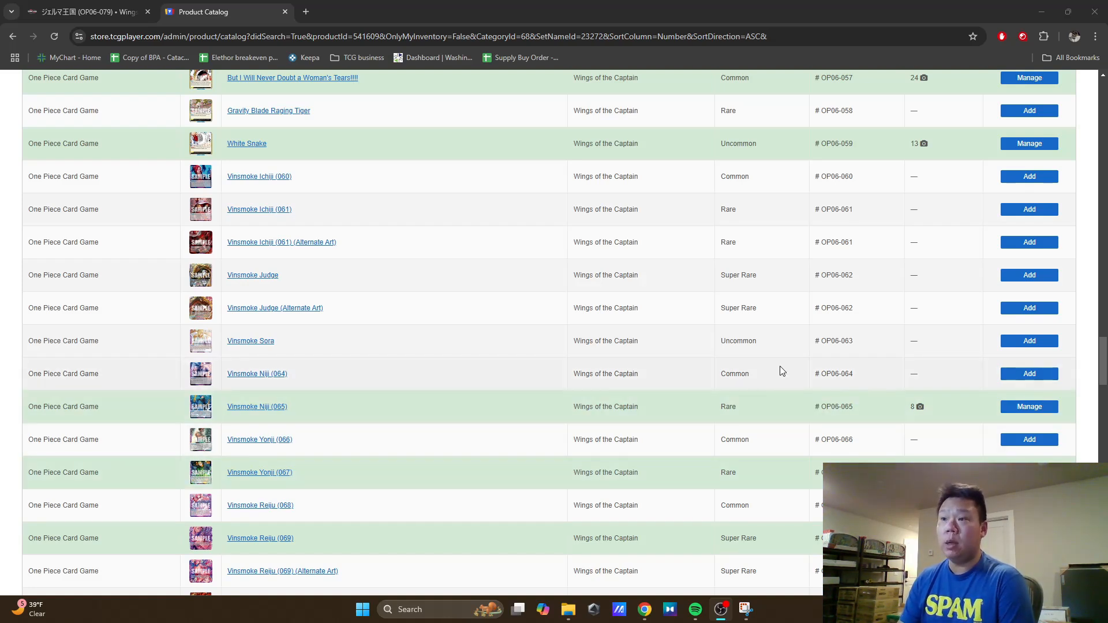
Step: Find Vinsmoke Sora OP06-063 in the TCGplayer product catalog and open its Manage Product page in a new tab
scroll(776, 365, down, 1)
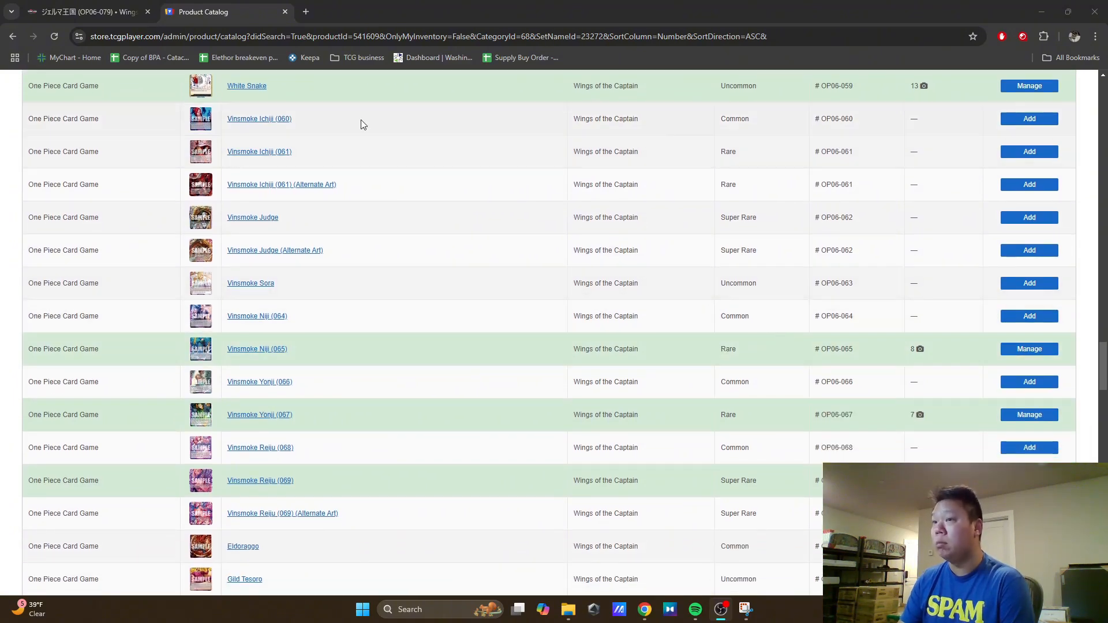
mouse_move(199, 127)
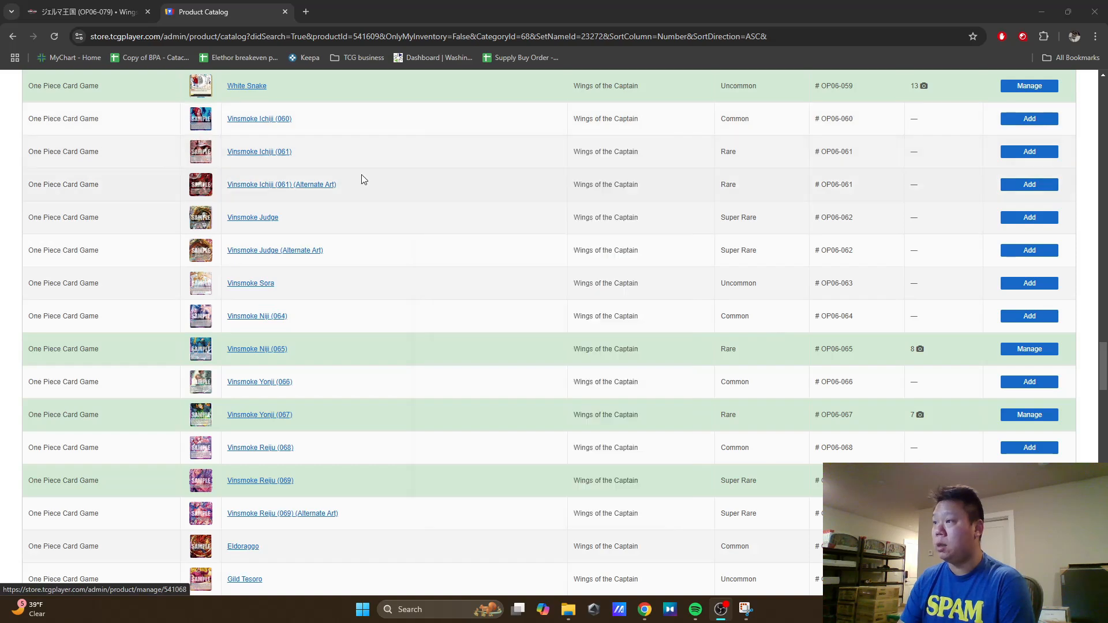
mouse_move(200, 289)
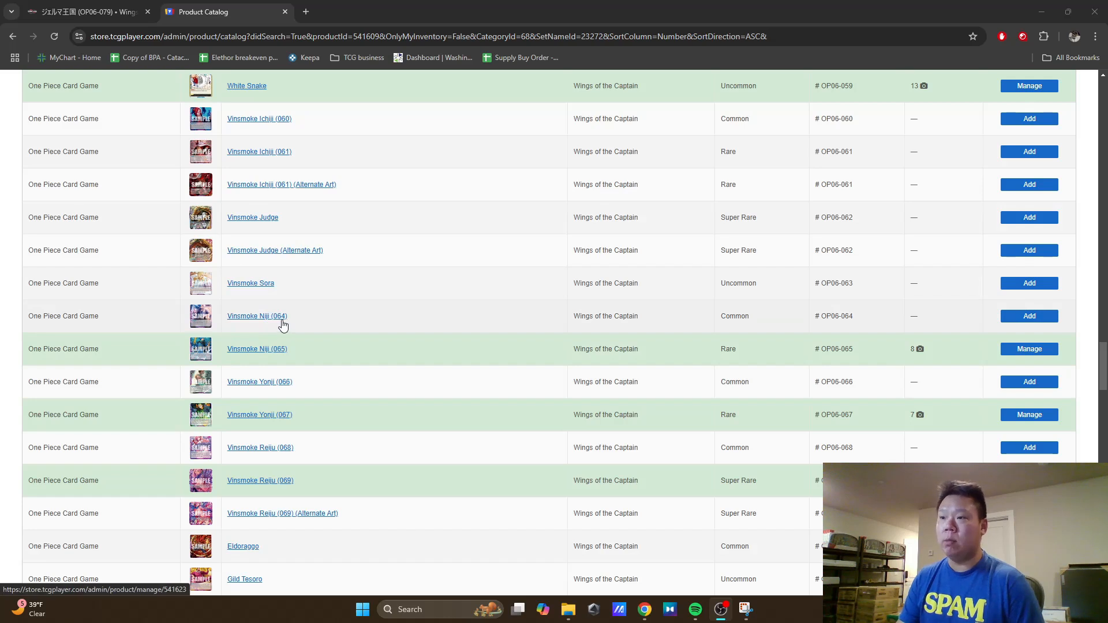
right_click(261, 281)
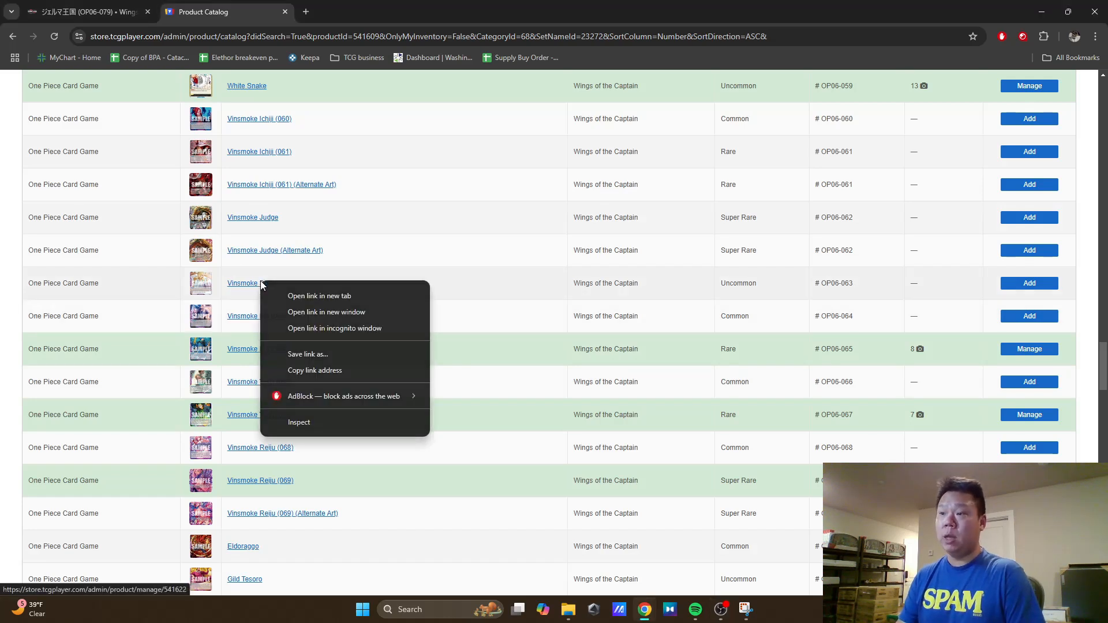
click(338, 302)
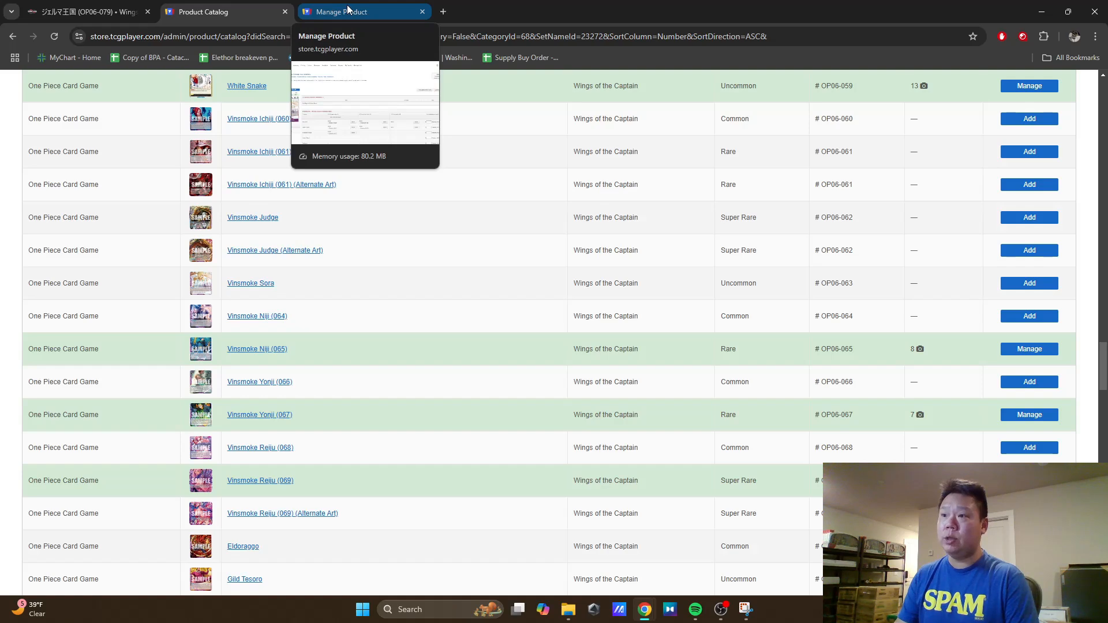
click(348, 10)
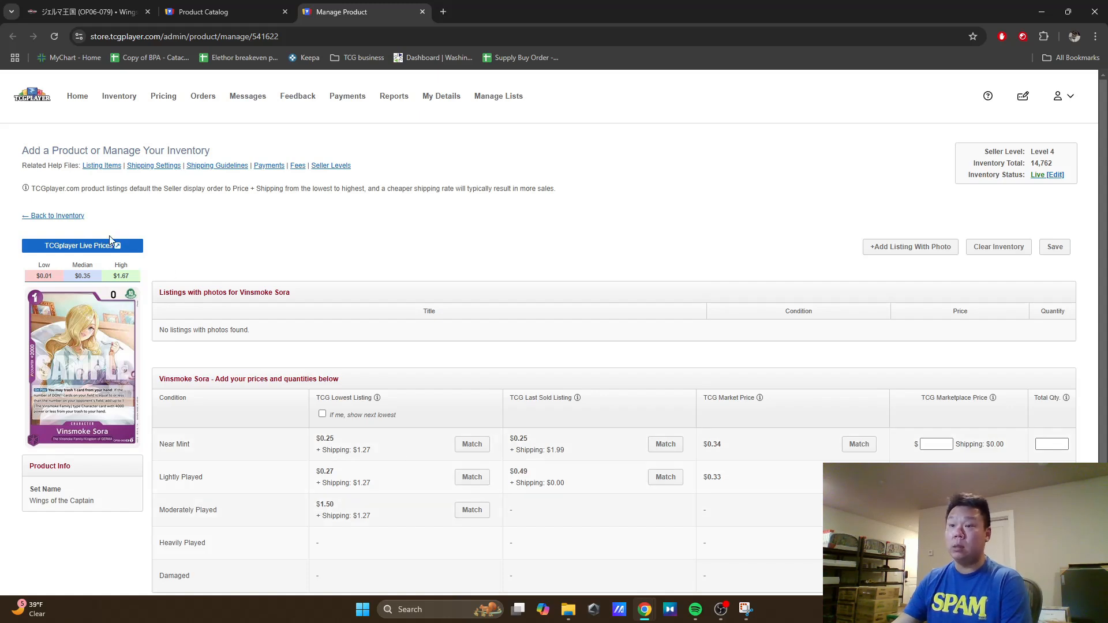
Step: Open the TCGplayer live prices page for Vinsmoke Sora and review its market price history, price points and 3 Month Snapshot
click(81, 246)
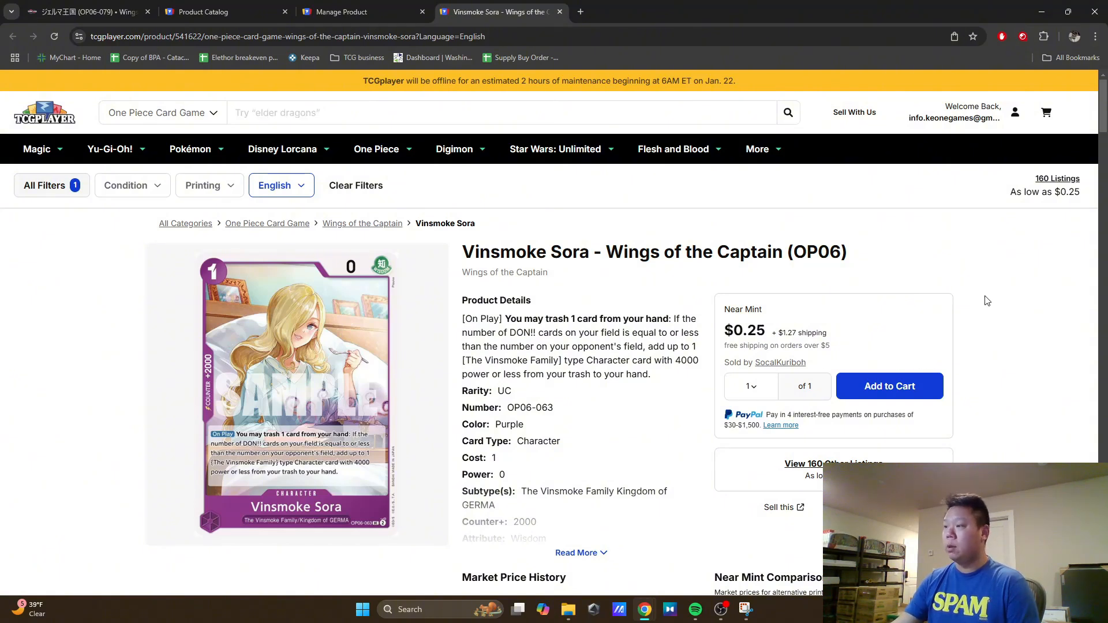
scroll(983, 298, down, 4)
scroll(982, 307, down, 2)
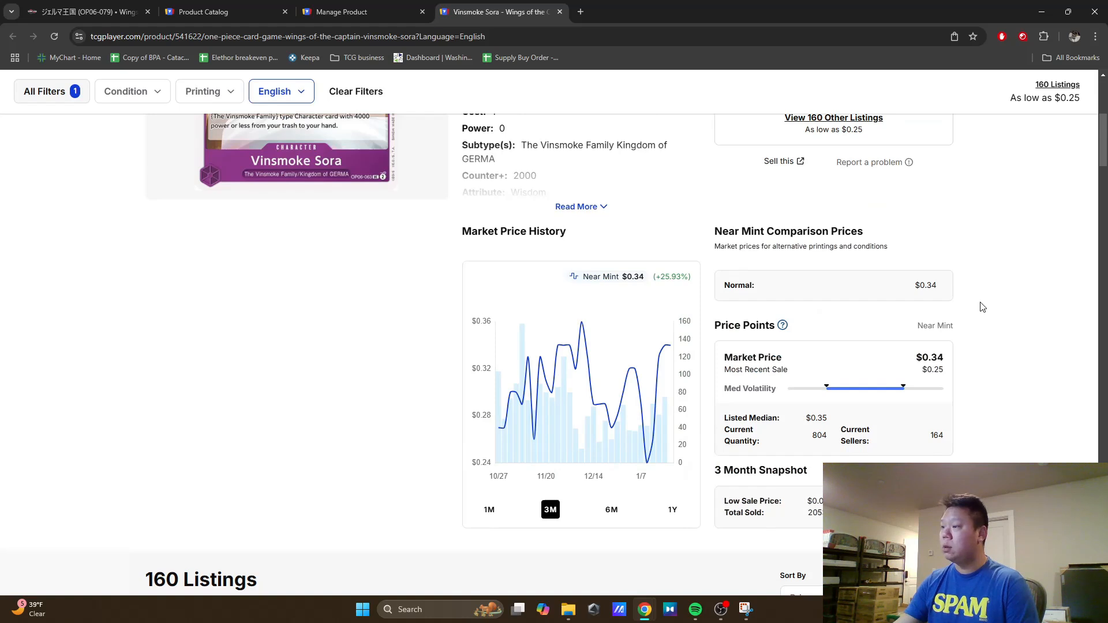
scroll(983, 307, down, 2)
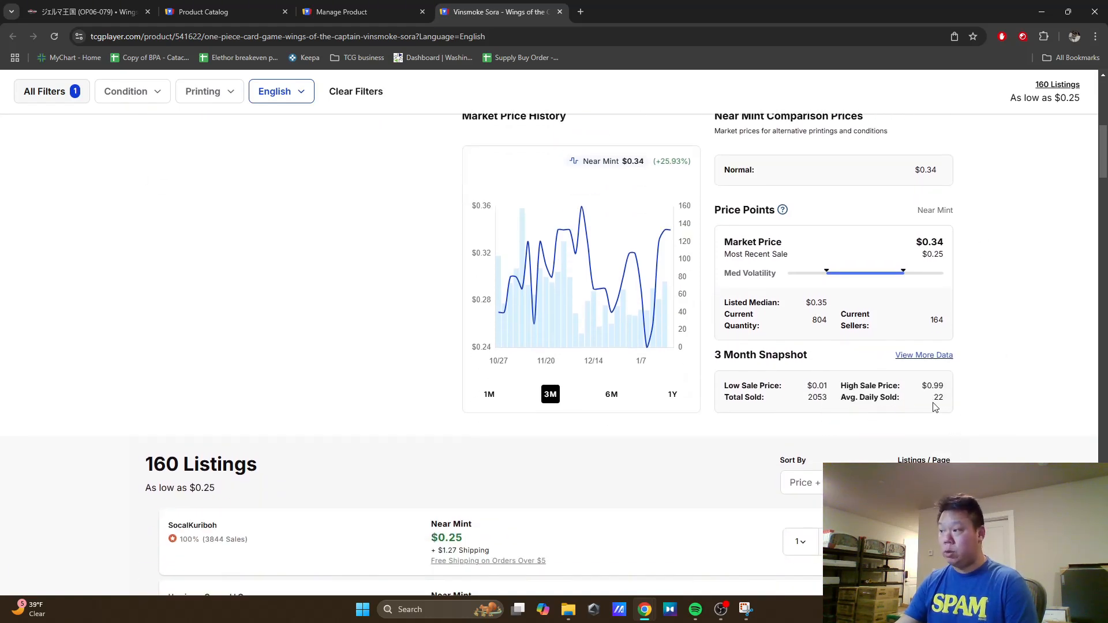
Step: Open the Sales History Snapshot for Vinsmoke Sora and review the dates, conditions, quantities and prices of the latest sales
click(923, 357)
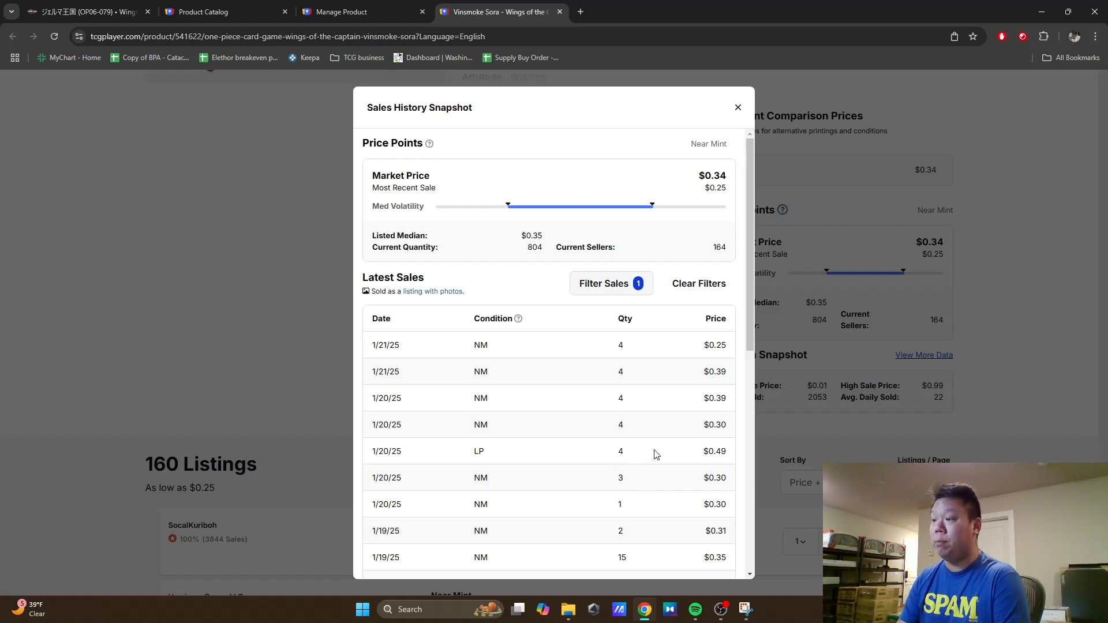
scroll(655, 453, down, 2)
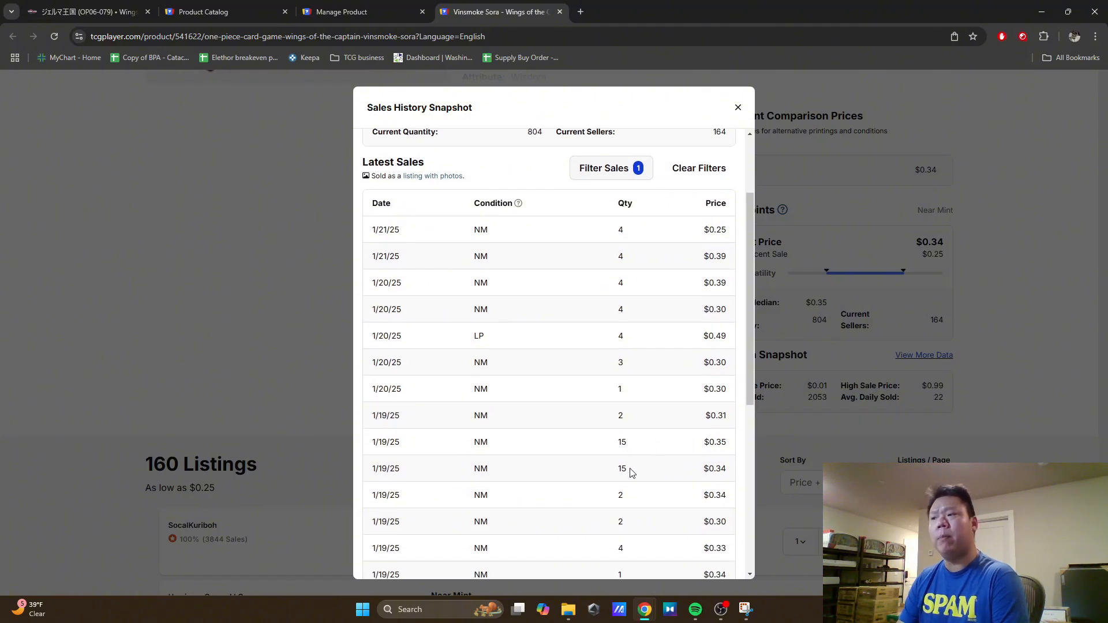
scroll(675, 498, down, 1)
scroll(677, 499, down, 1)
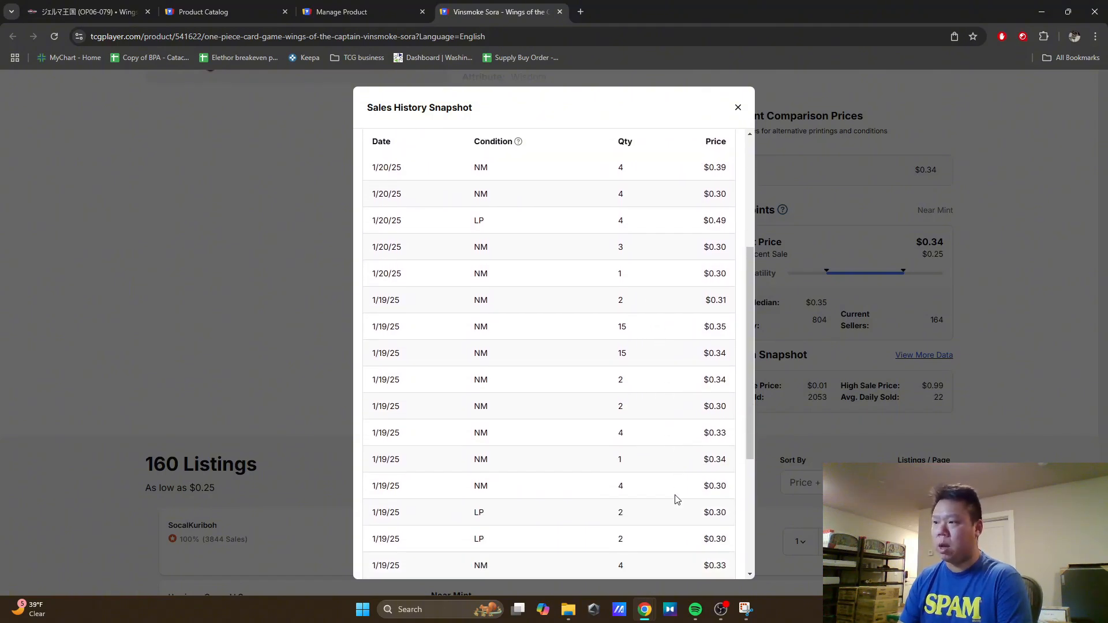
scroll(674, 495, down, 4)
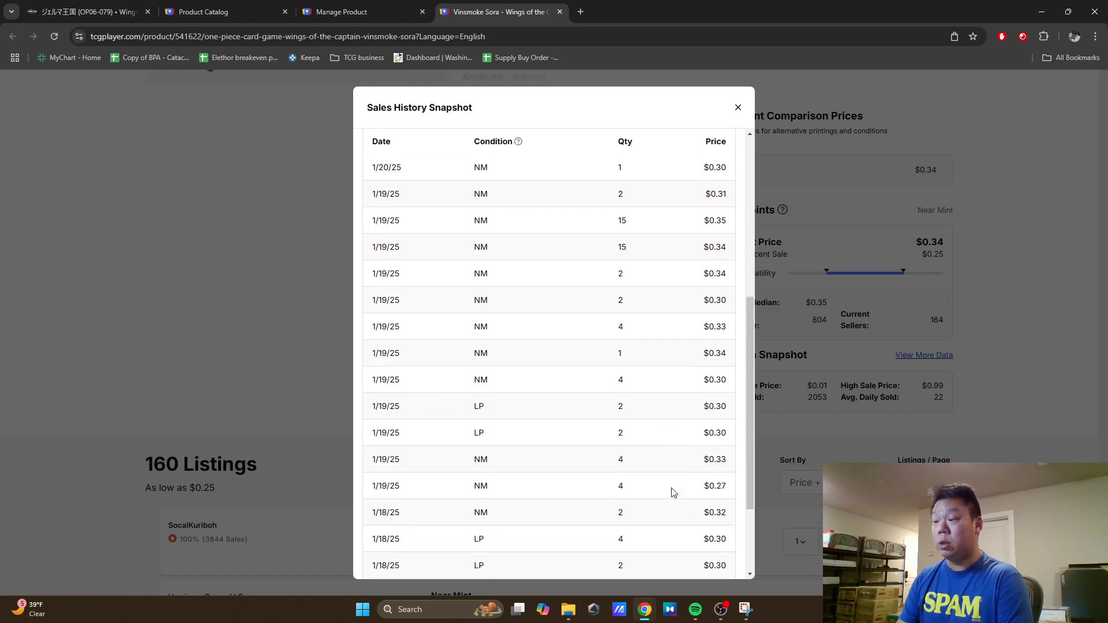
click(228, 329)
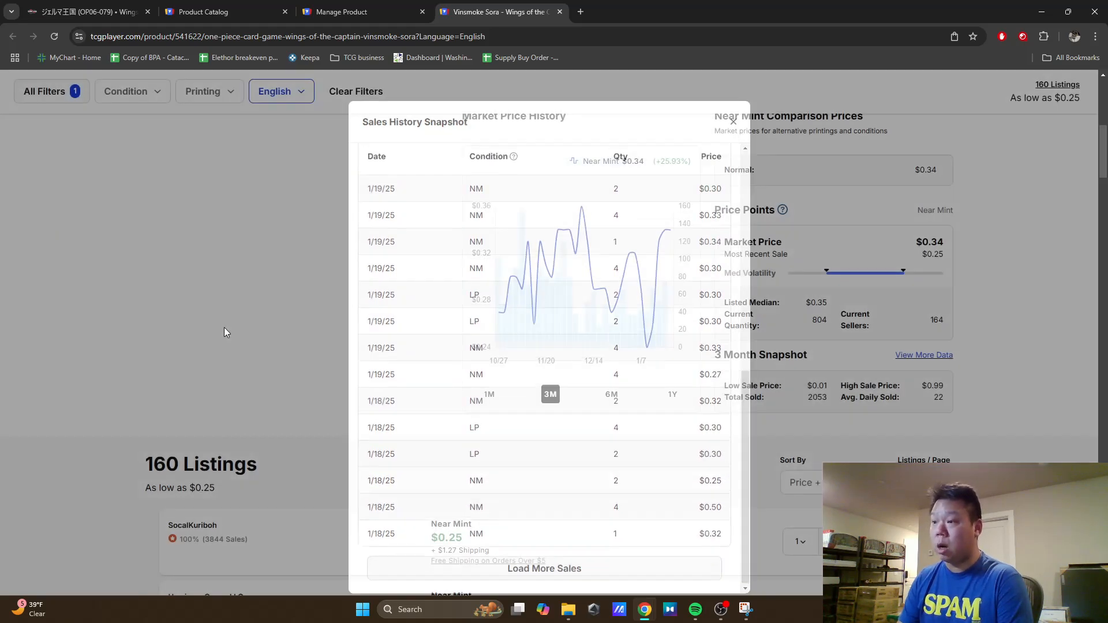
Step: Examine the English Near Mint listings for Vinsmoke Sora, comparing sellers' prices, shipping and available quantities
scroll(231, 331, down, 3)
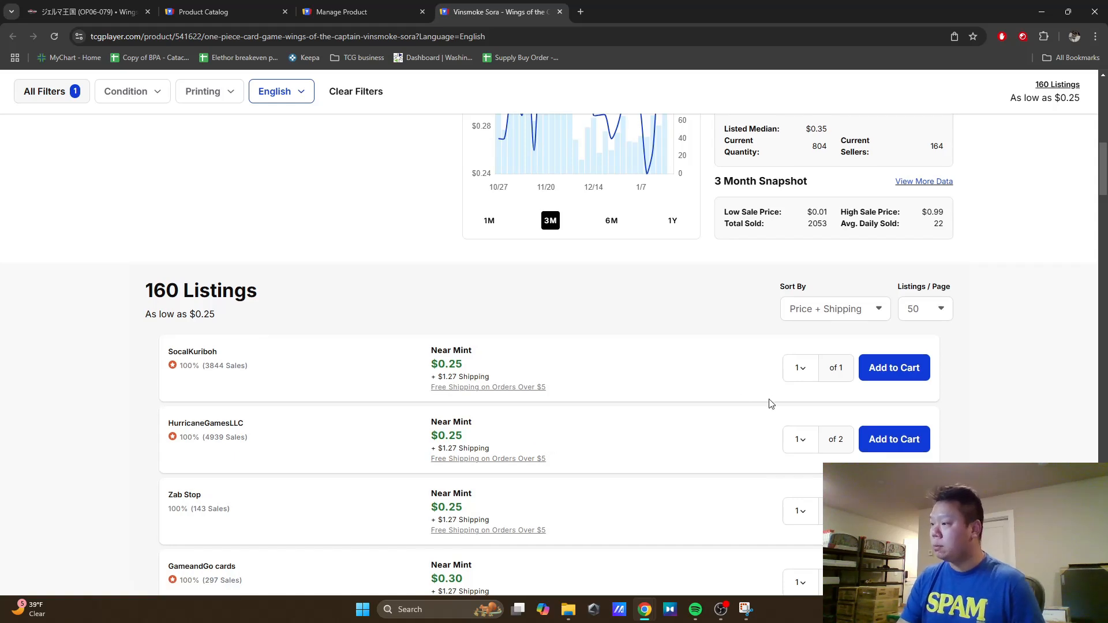
scroll(768, 401, down, 2)
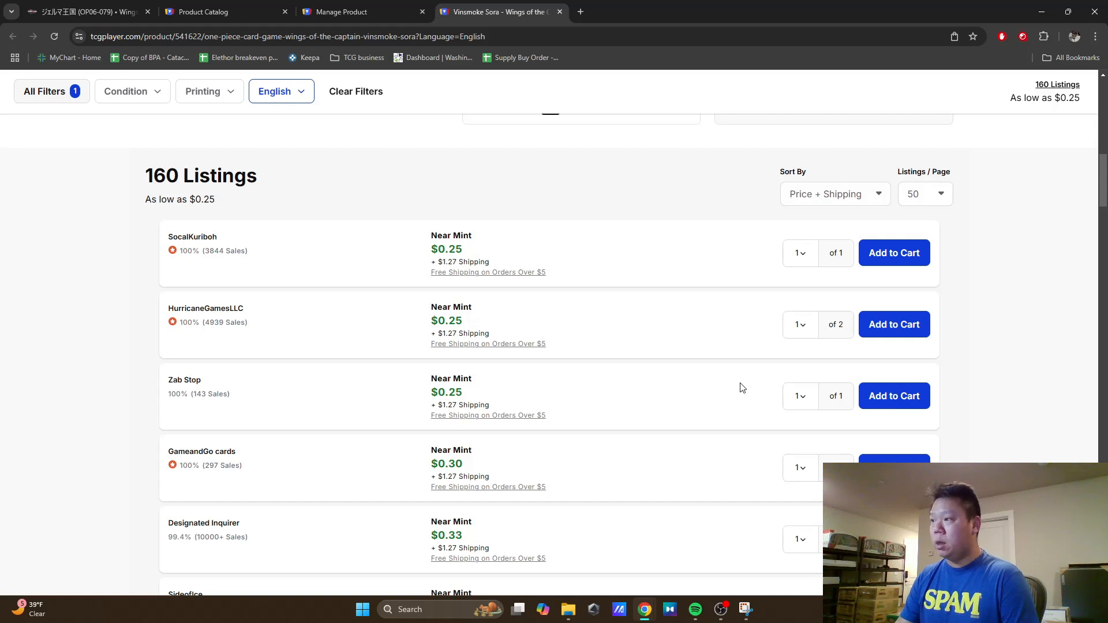
scroll(741, 387, down, 3)
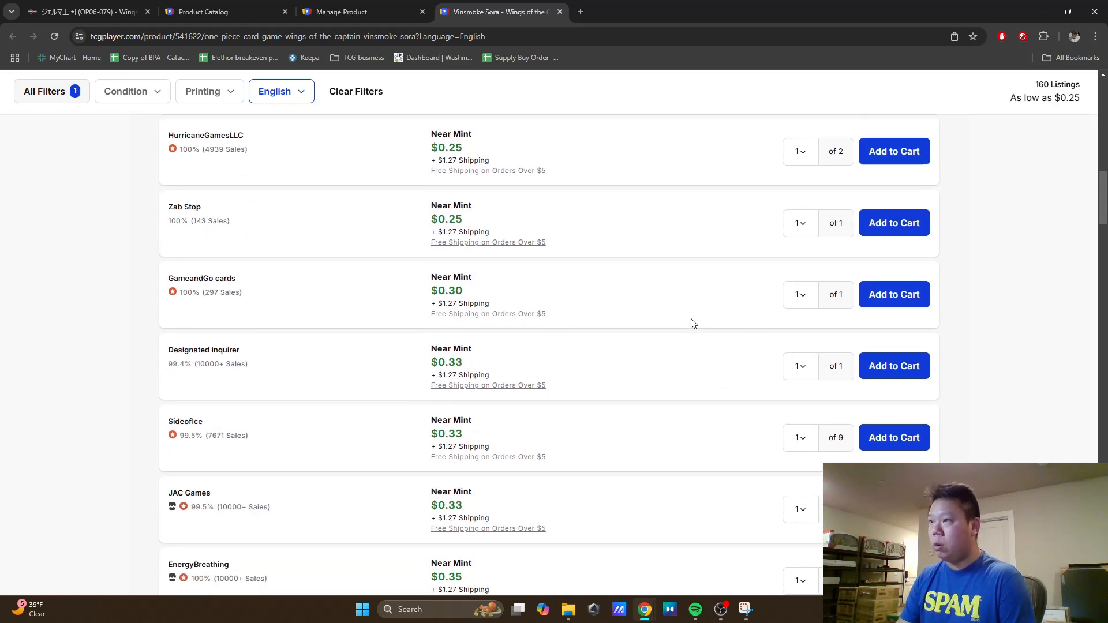
scroll(692, 321, up, 2)
scroll(773, 219, down, 1)
scroll(769, 256, down, 1)
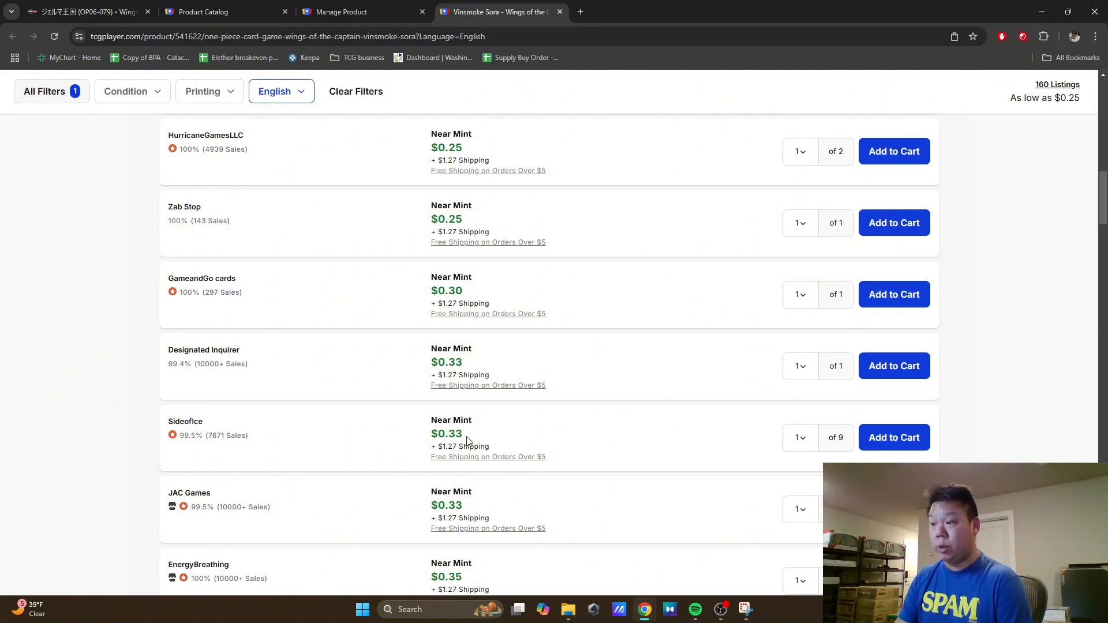
scroll(589, 435, down, 1)
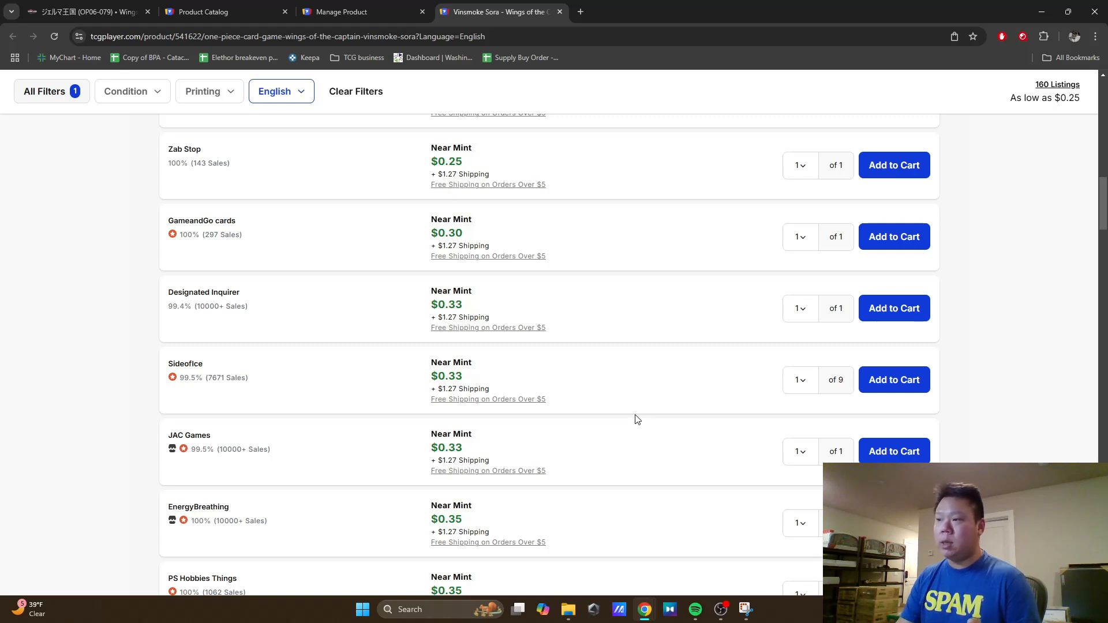
scroll(580, 382, down, 2)
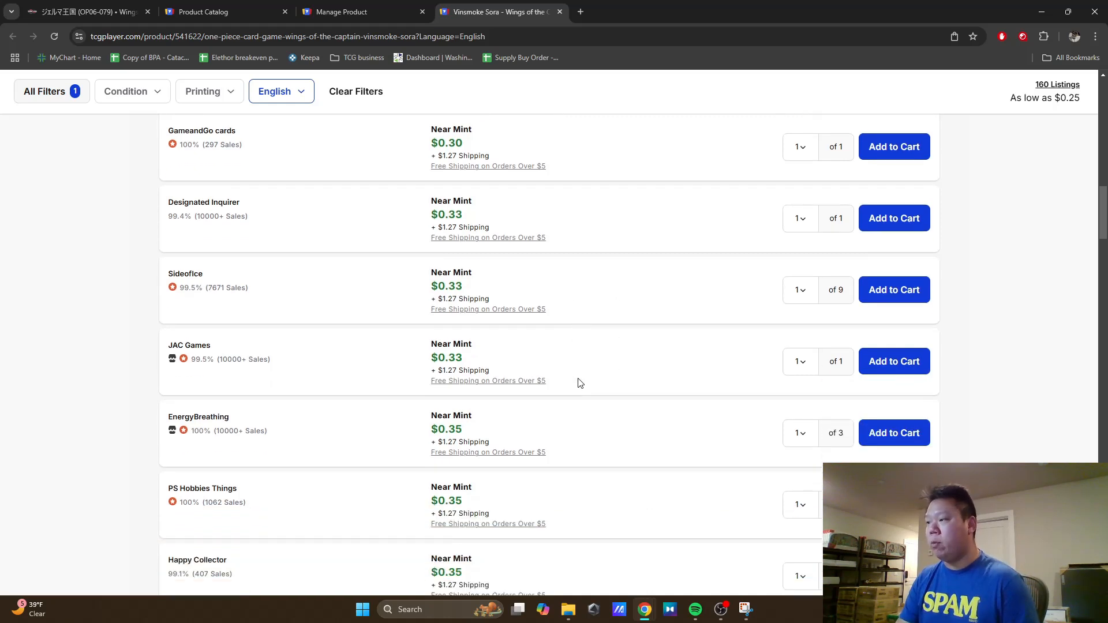
scroll(580, 383, down, 8)
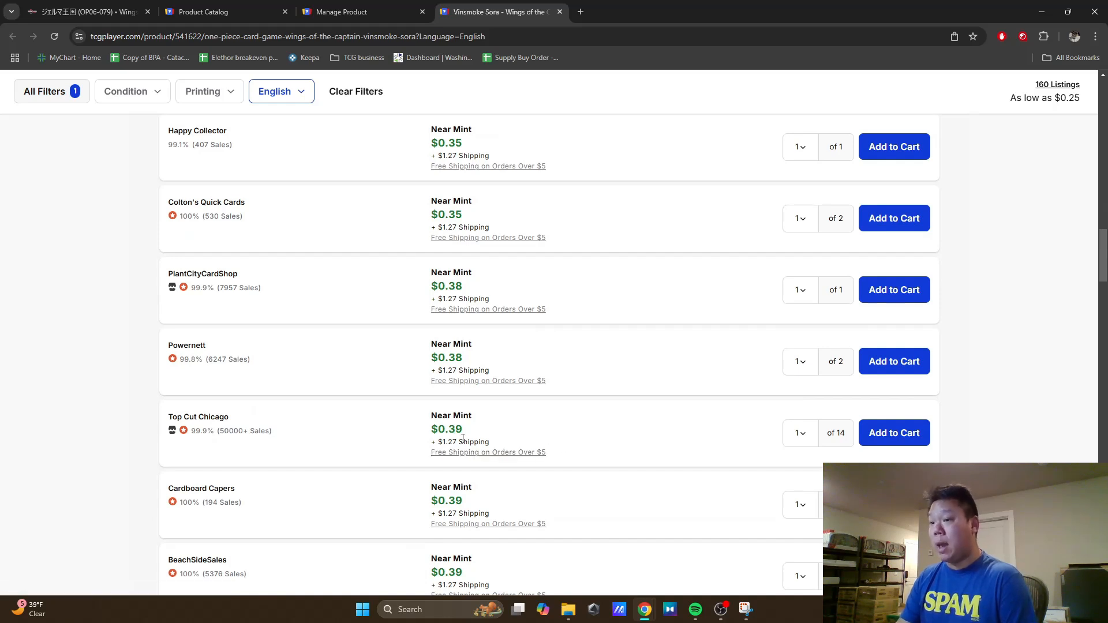
scroll(668, 464, down, 2)
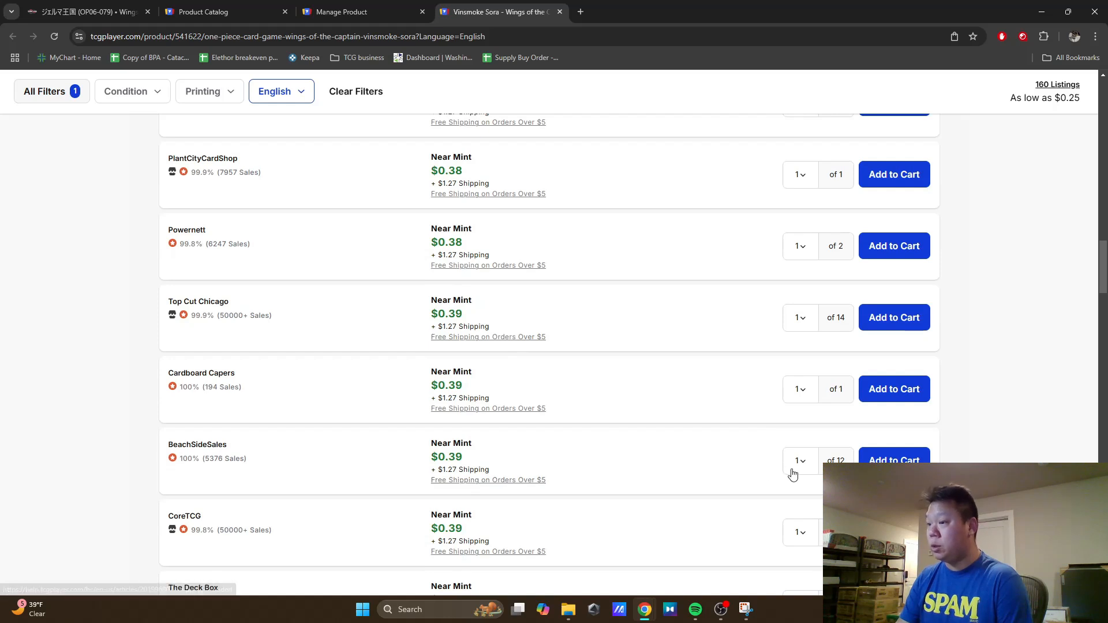
scroll(652, 430, down, 2)
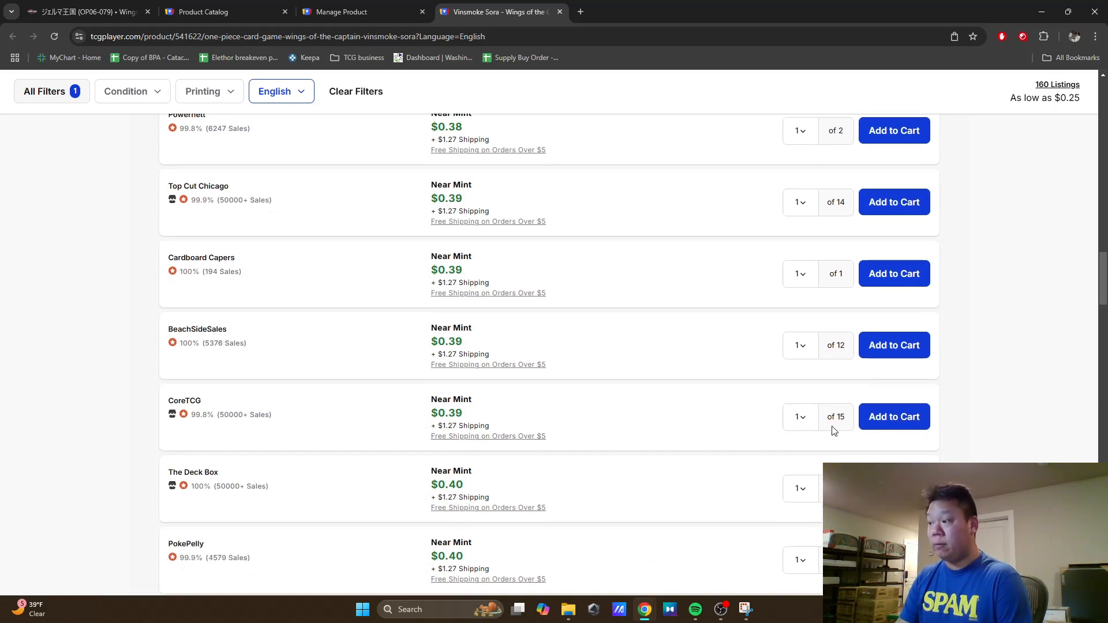
scroll(801, 417, up, 1)
scroll(801, 416, up, 8)
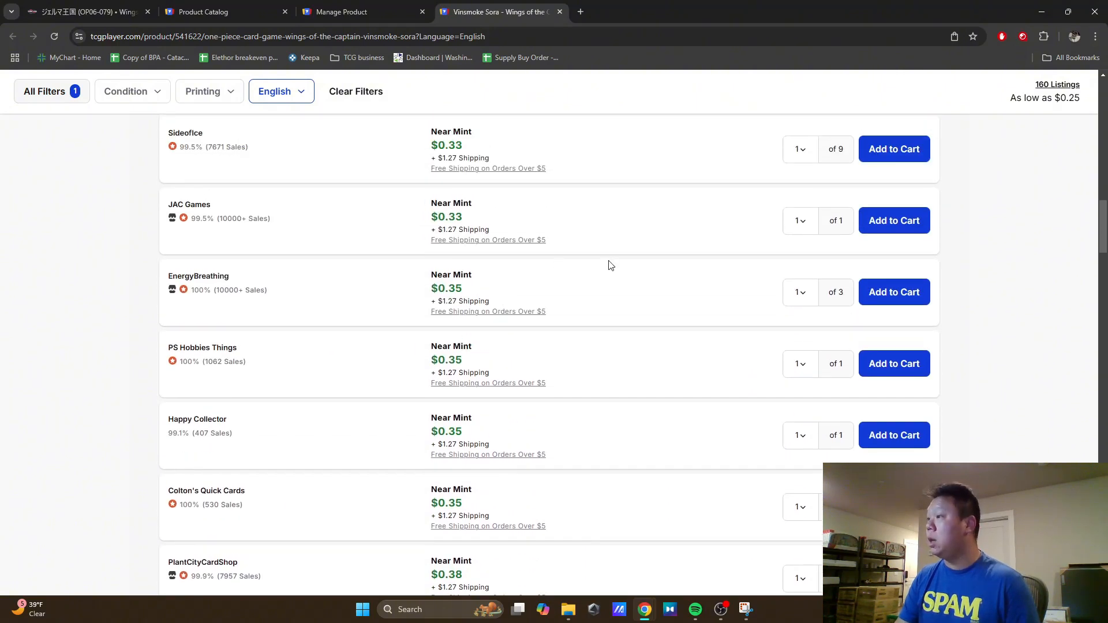
scroll(611, 265, up, 1)
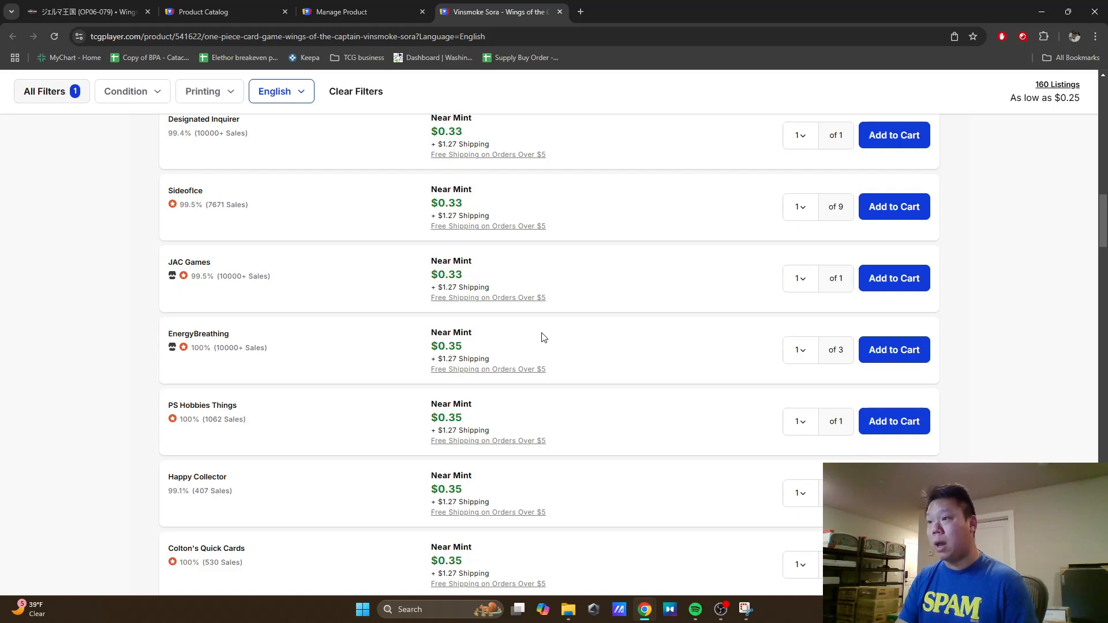
scroll(664, 356, down, 4)
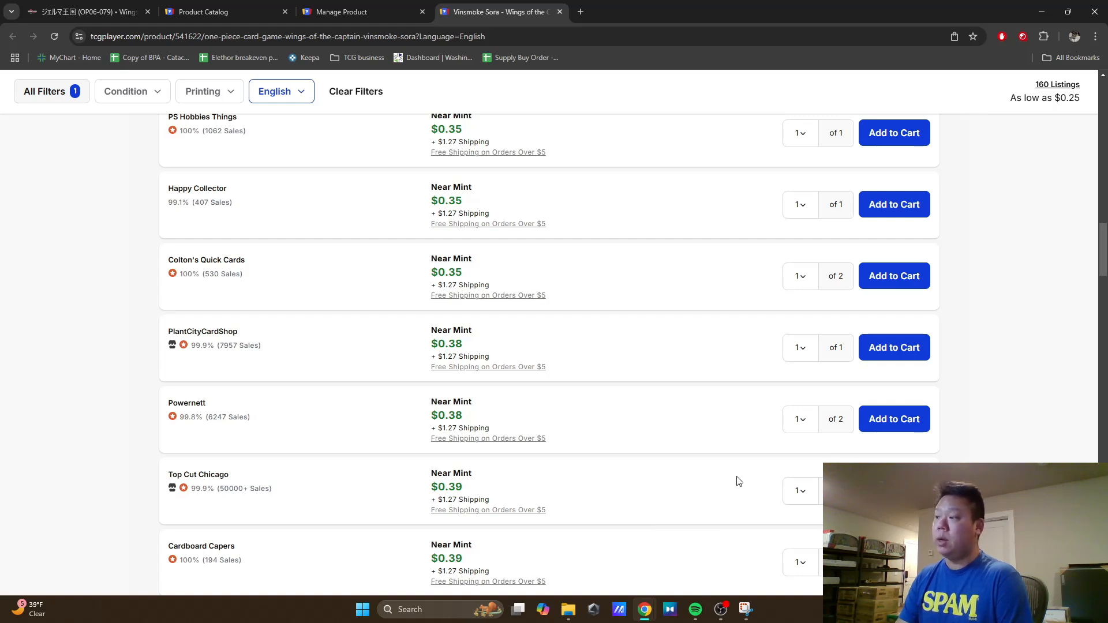
scroll(739, 481, up, 5)
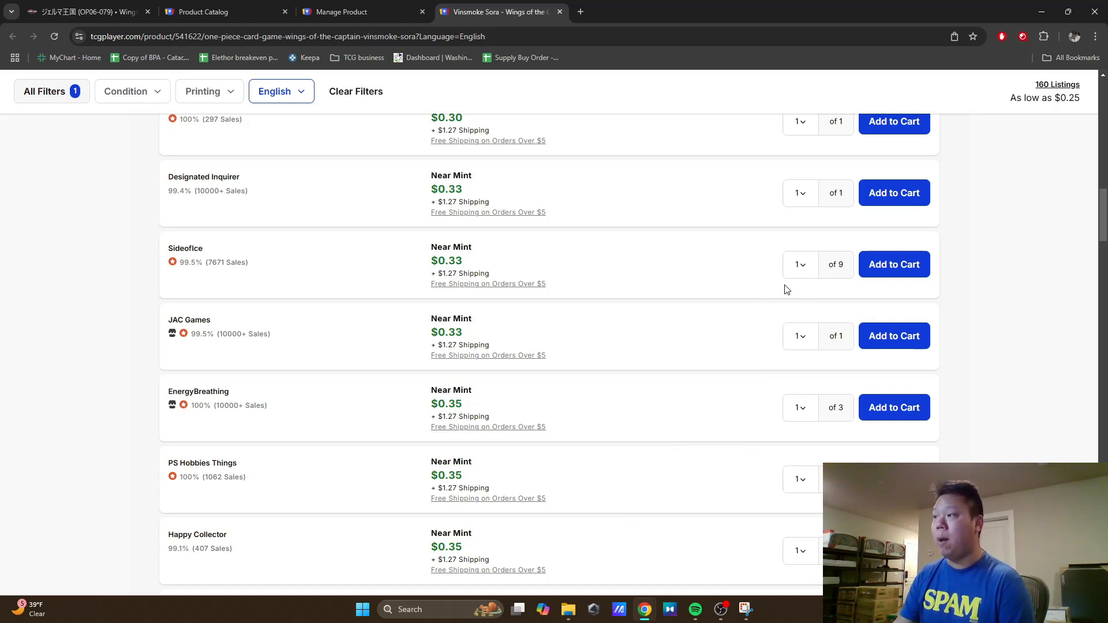
scroll(701, 419, up, 1)
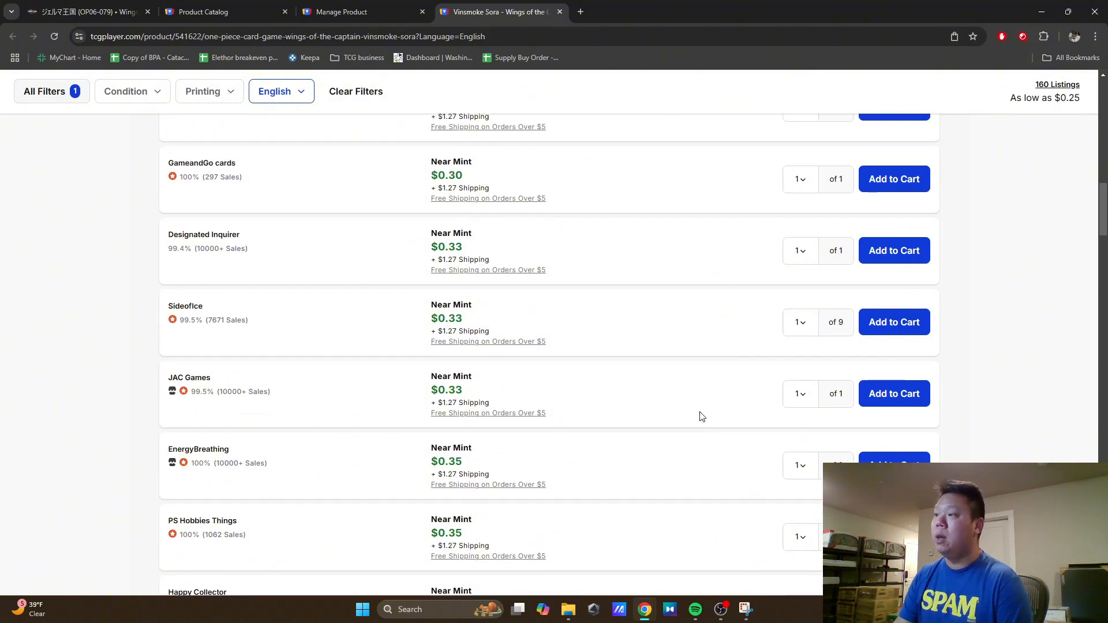
scroll(701, 417, up, 8)
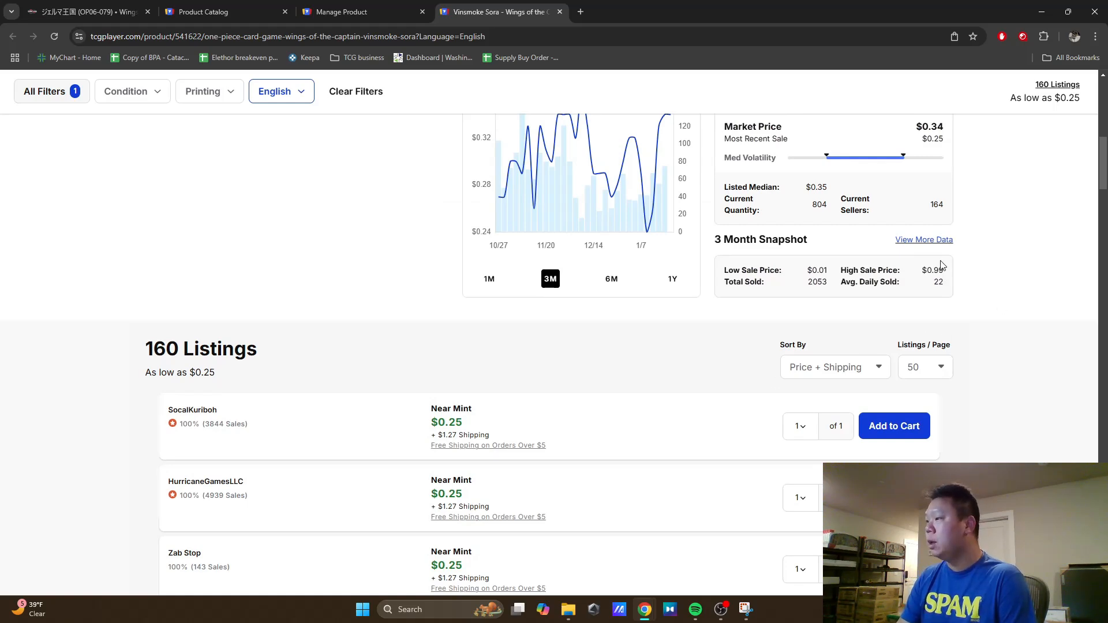
Step: Filter the Vinsmoke Sora sales history to show only listings with photos and check the latest sales
click(924, 240)
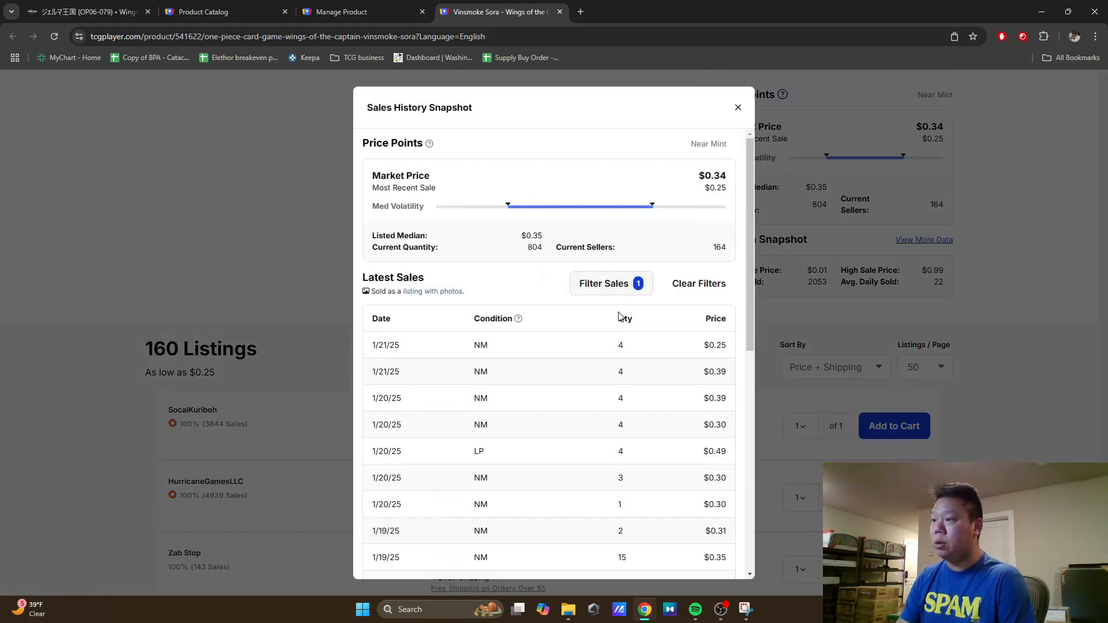
click(597, 284)
click(557, 382)
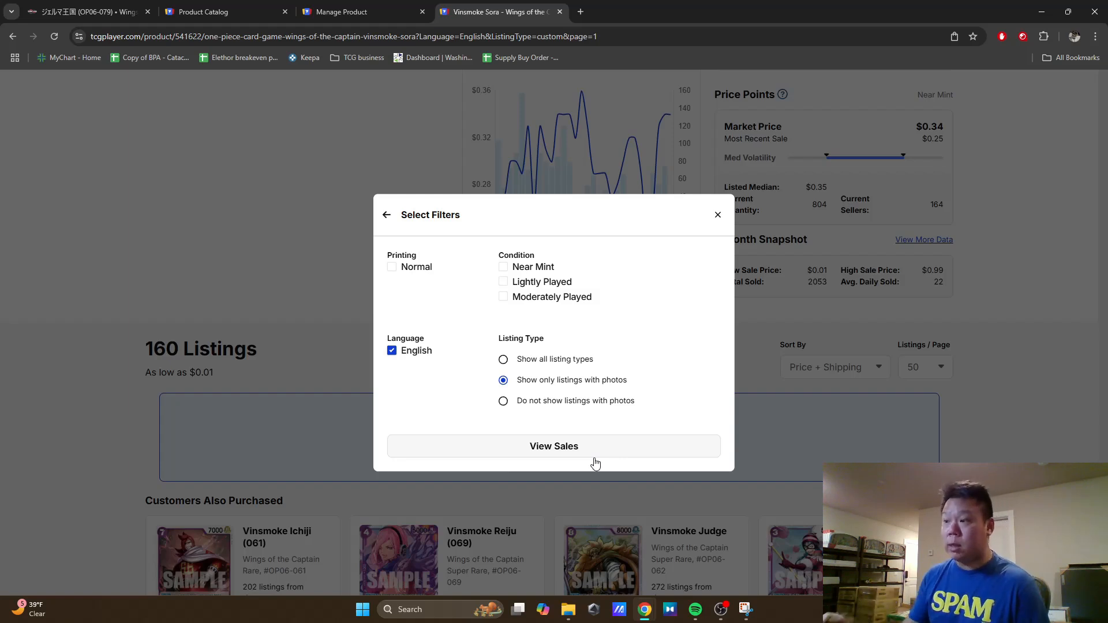
click(638, 453)
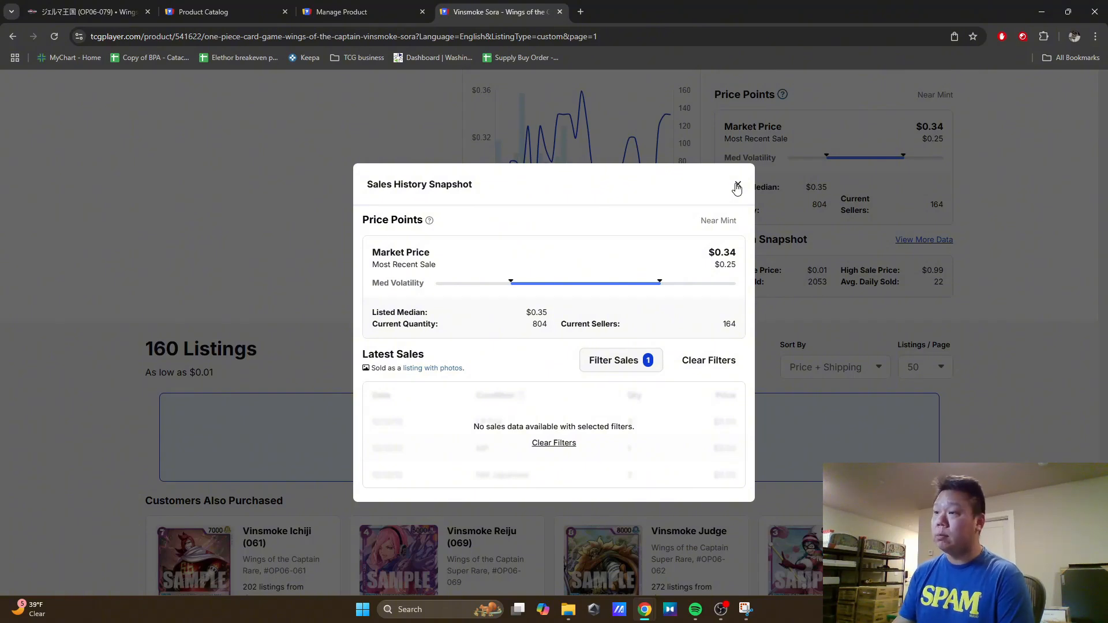
click(737, 187)
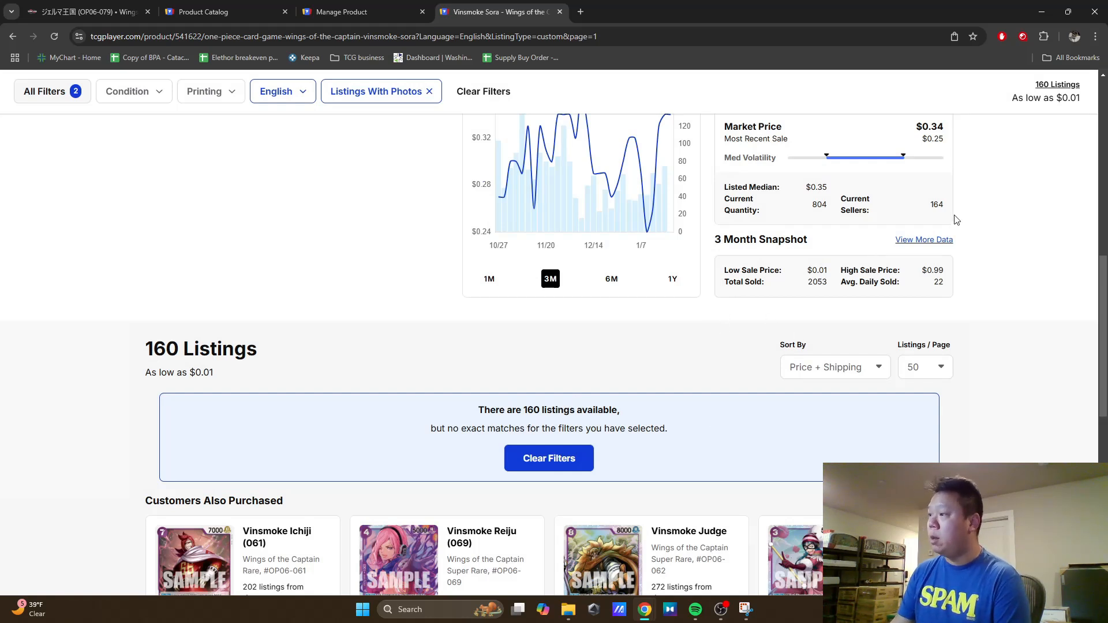
Step: Clear the sales history filters, review the unfiltered seller listings and close the live prices page
click(919, 241)
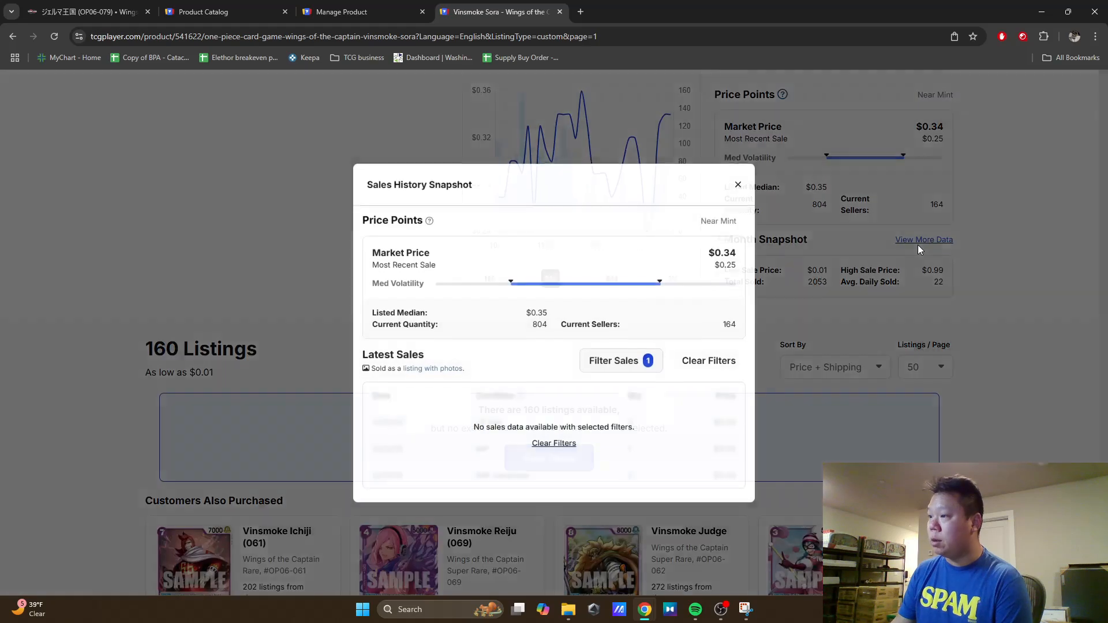
click(711, 361)
click(738, 108)
scroll(713, 372, down, 9)
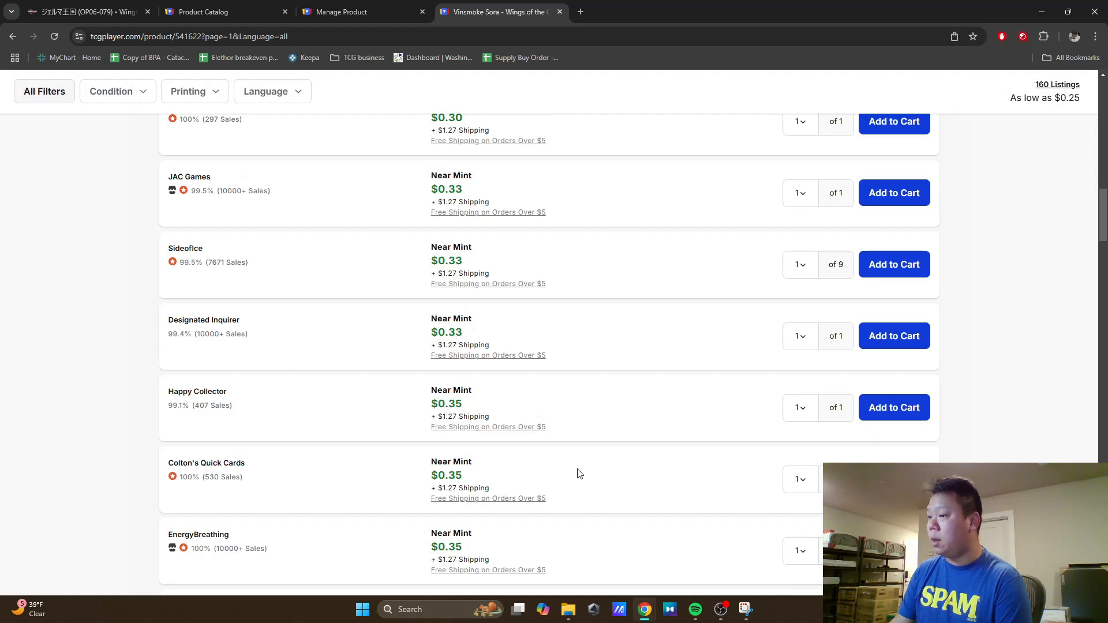
scroll(574, 472, down, 6)
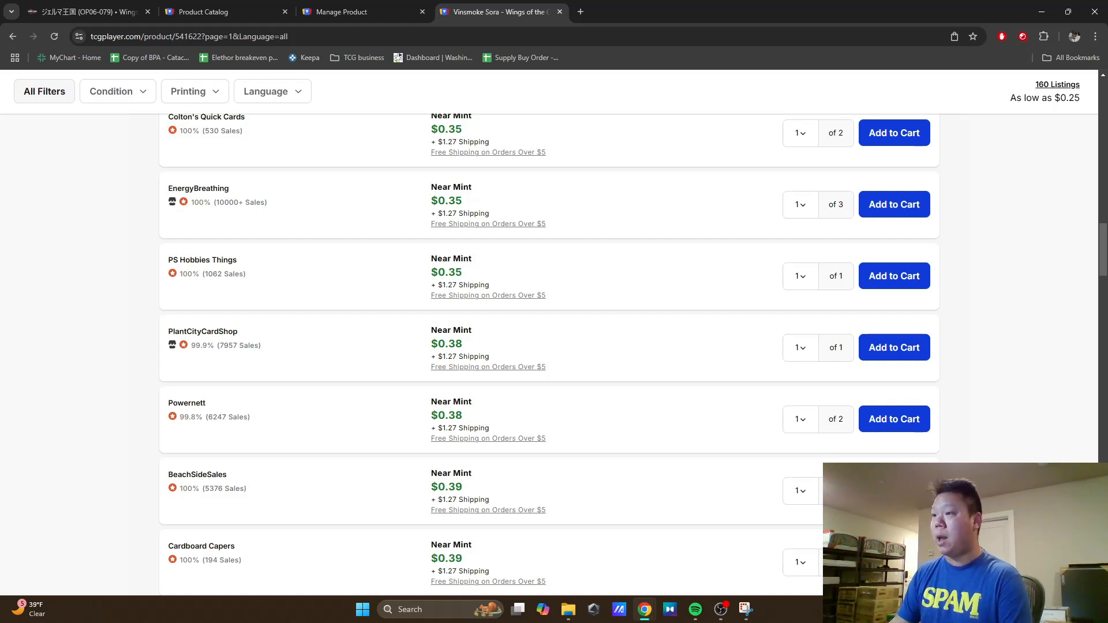
click(559, 12)
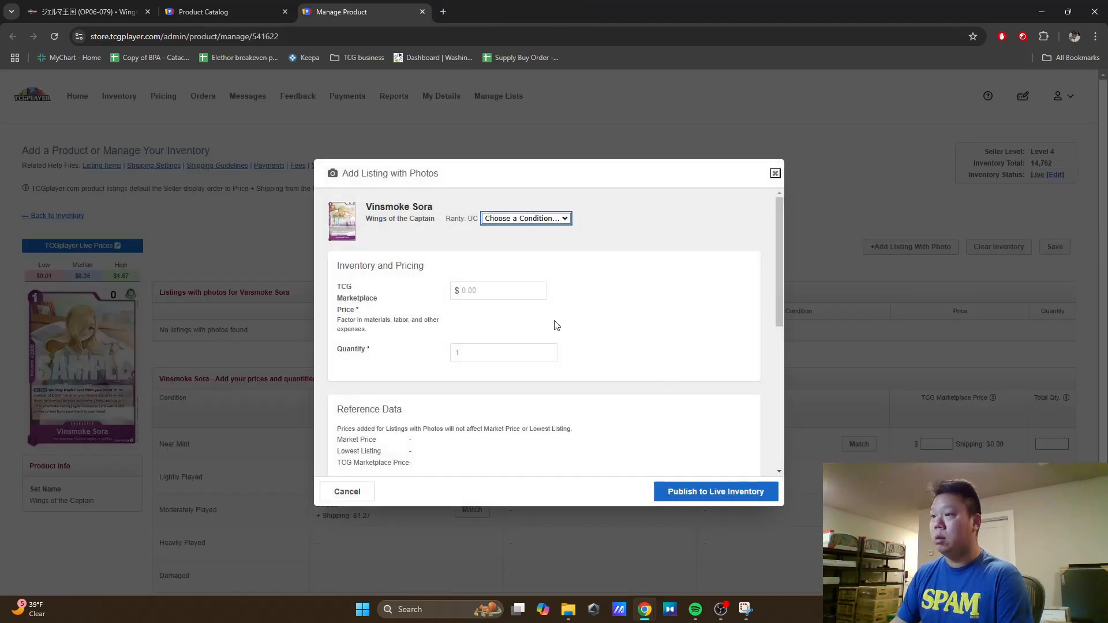
Step: Set the Vinsmoke Sora photo listing to Near Mint condition with a marketplace price of $0.19 and quantity 13
click(530, 219)
click(525, 243)
click(490, 292)
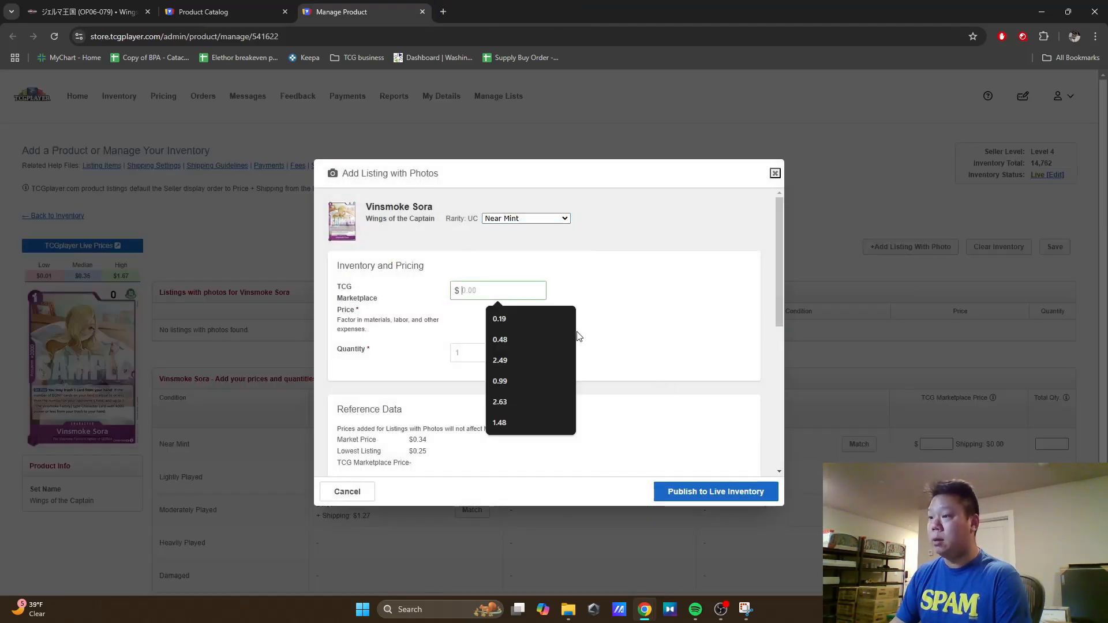
click(511, 358)
click(503, 353)
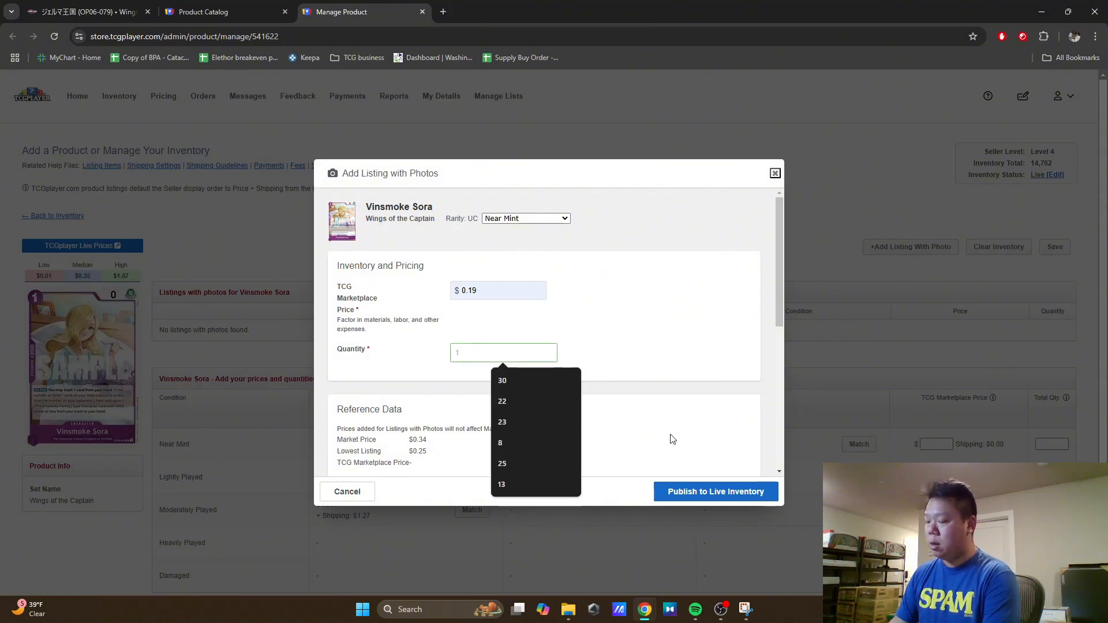
text(13)
click(654, 327)
Step: Fill in the title of the Vinsmoke Sora photo listing with a previously used title suggestion
scroll(654, 326, down, 1)
scroll(656, 329, down, 3)
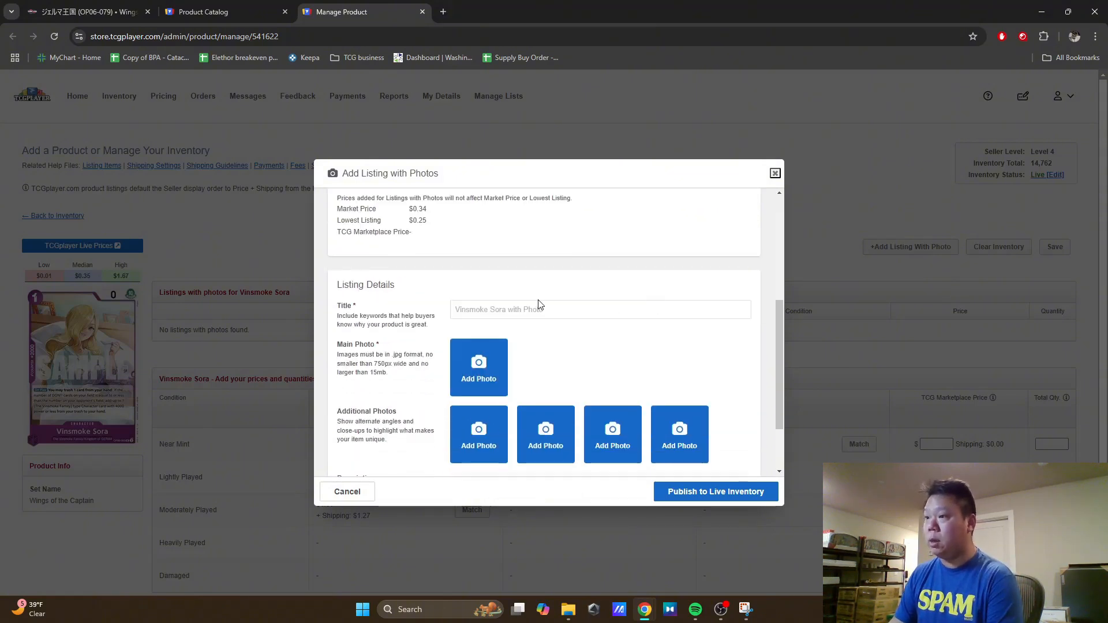
click(537, 306)
click(546, 337)
Step: Add image 2 from Downloads as the main photo, publish the Vinsmoke Sora listing to live inventory and close its Manage Product page
click(465, 366)
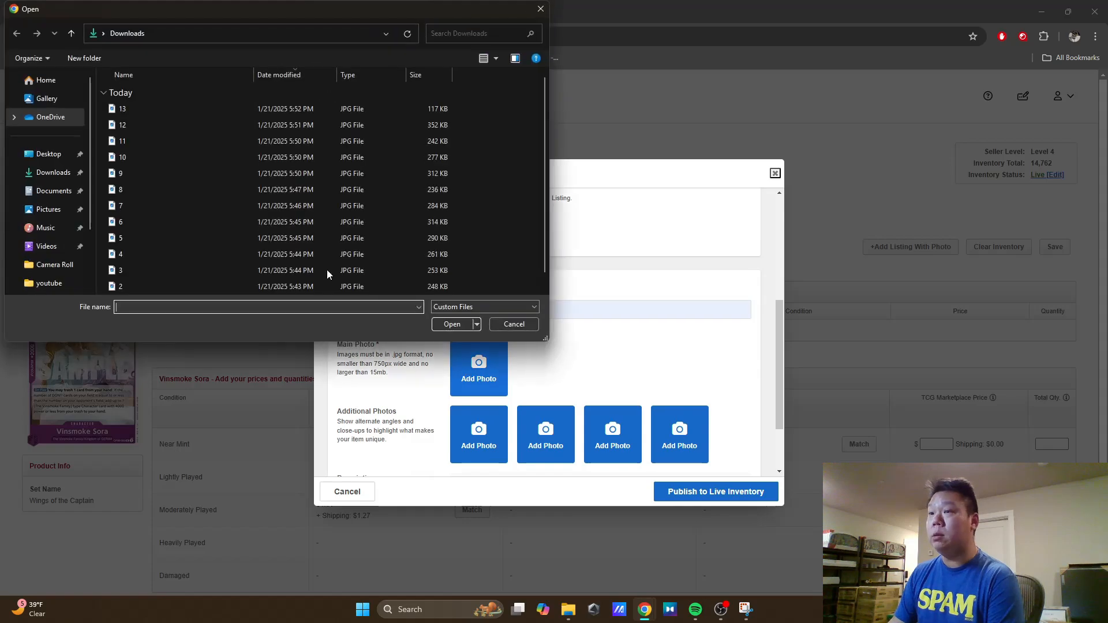
click(154, 269)
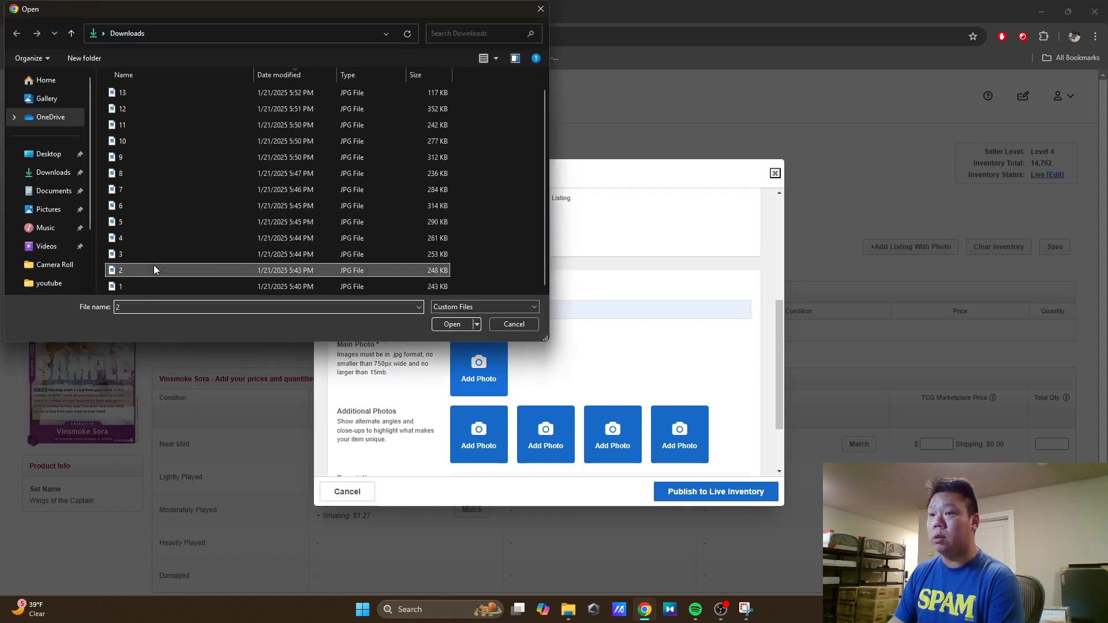
click(452, 324)
click(696, 500)
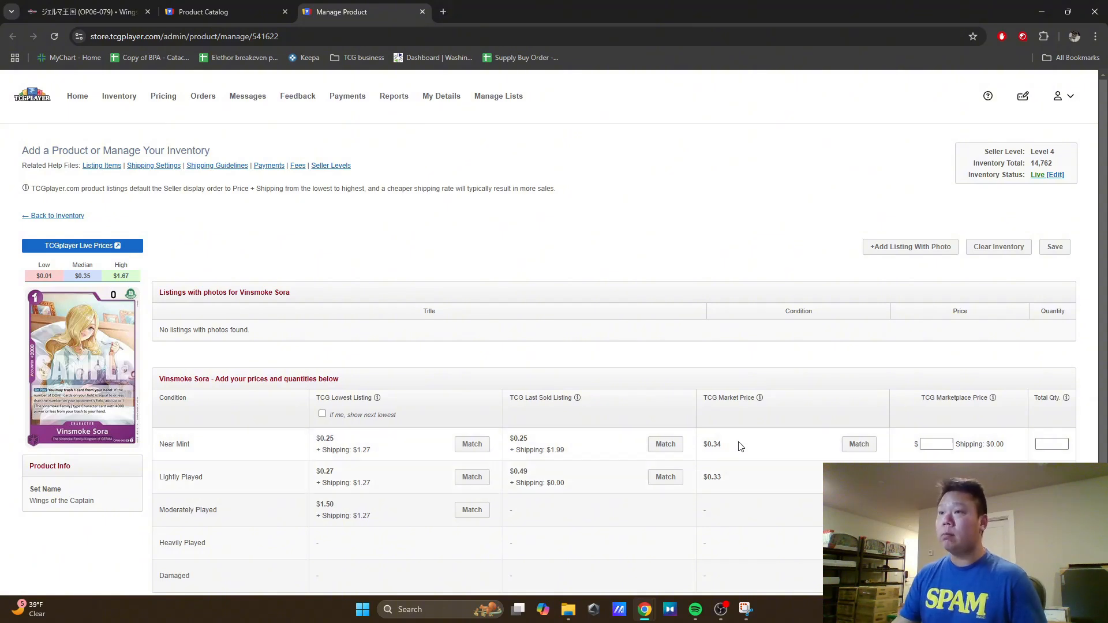
click(423, 11)
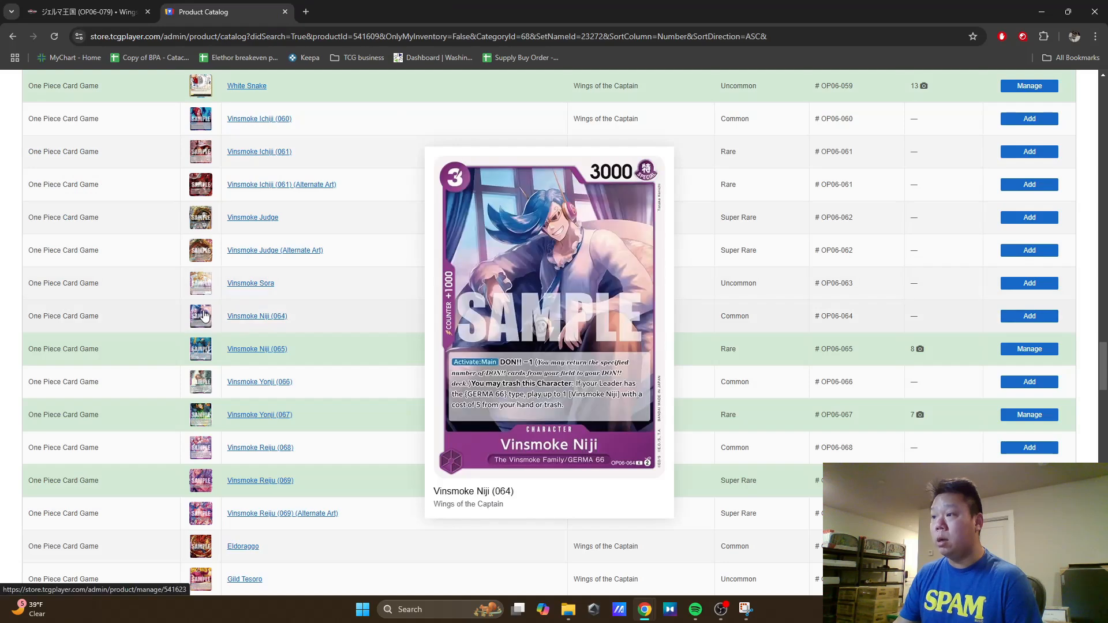
Step: Open the Vinsmoke Niji (064) product page from the catalog in a new tab and start a listing with photo
right_click(203, 311)
click(226, 322)
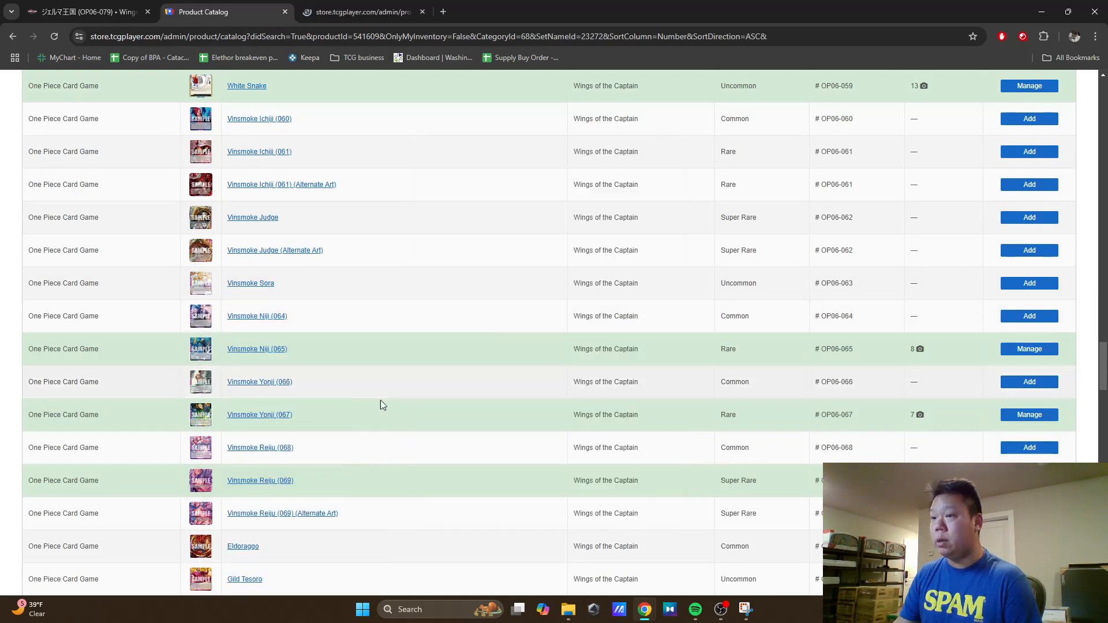
key(ctrl+Tab)
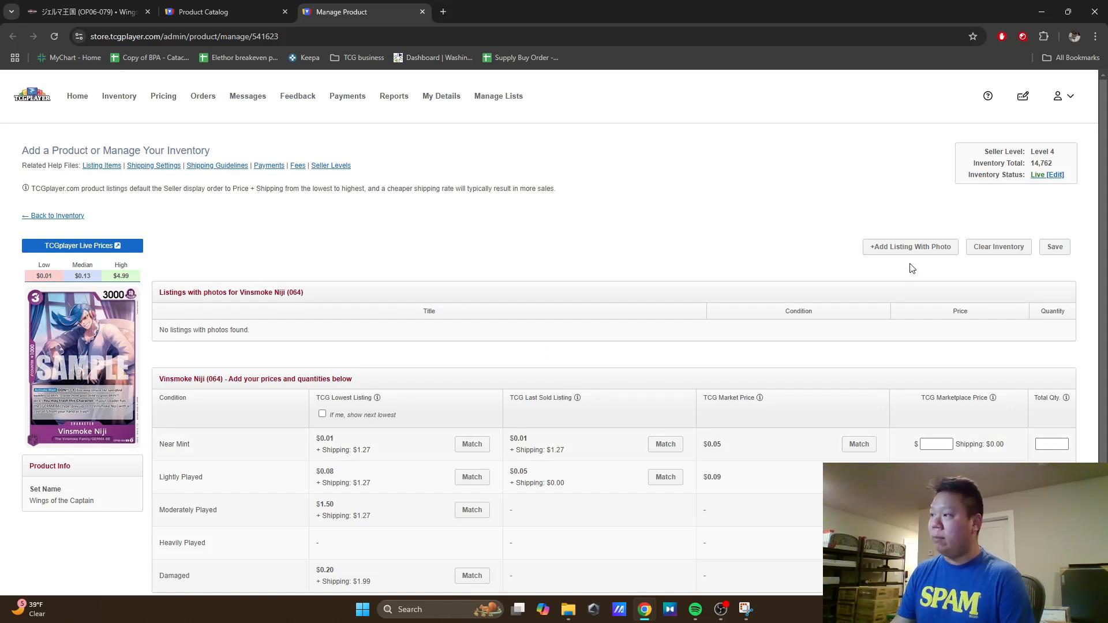
click(911, 247)
Step: Set the Vinsmoke Niji (064) photo listing to Near Mint condition with a marketplace price of $0.19 and quantity 30
click(519, 219)
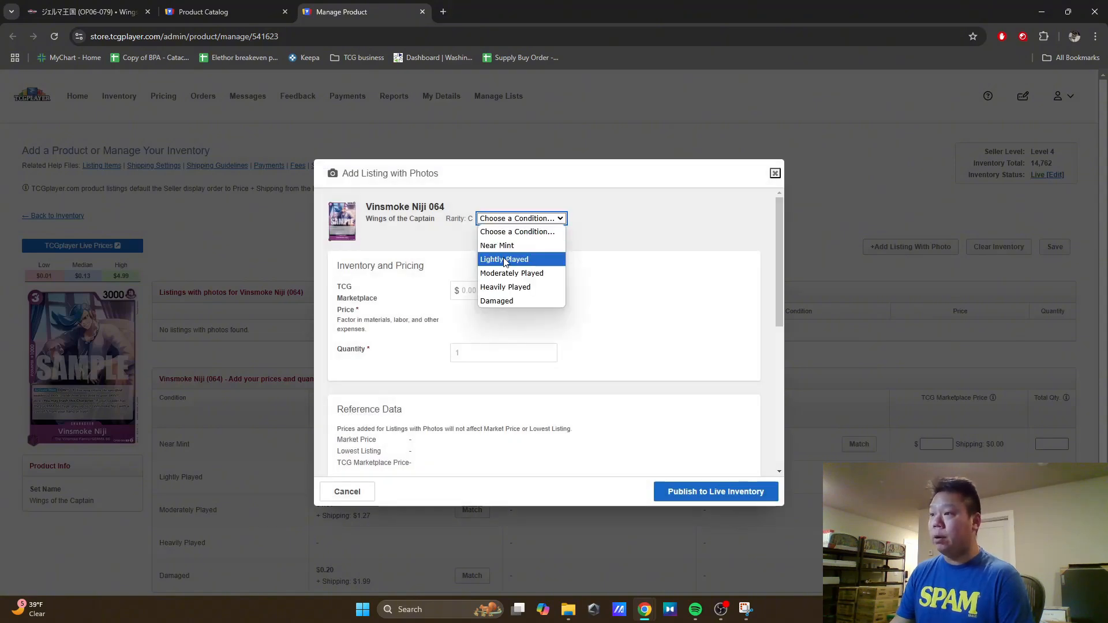
click(502, 243)
click(498, 291)
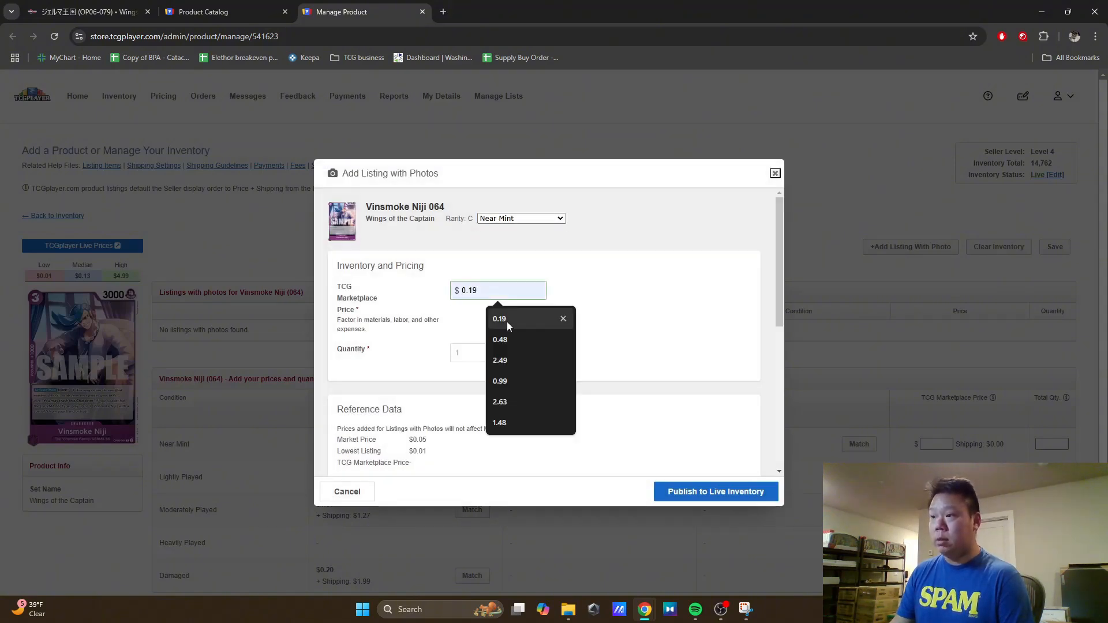
click(506, 321)
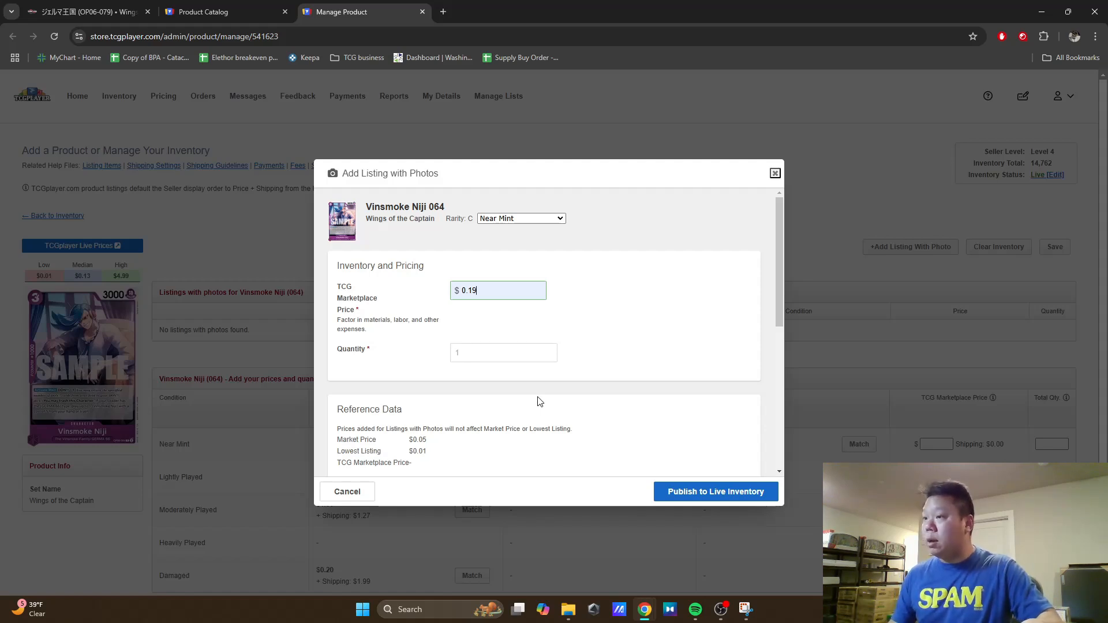
click(502, 359)
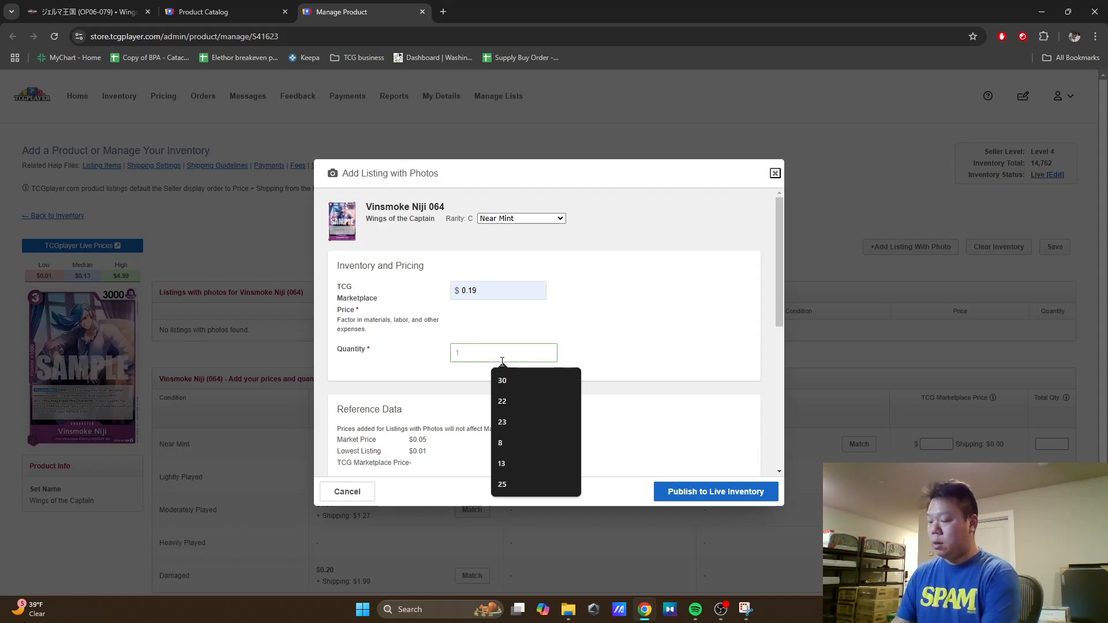
click(502, 380)
Step: Title the Vinsmoke Niji (064) photo listing "Japanese"
scroll(606, 321, down, 5)
click(527, 260)
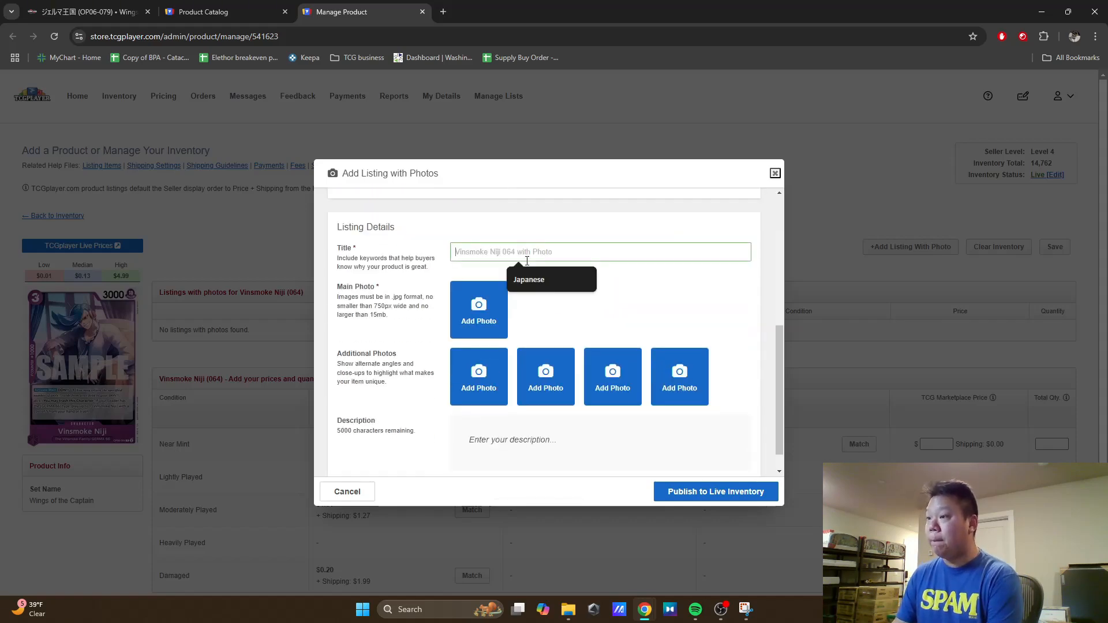
click(529, 280)
Step: Add image 3 from Downloads as the main photo, publish the Vinsmoke Niji (064) listing to live inventory and close its Manage Product page
click(490, 321)
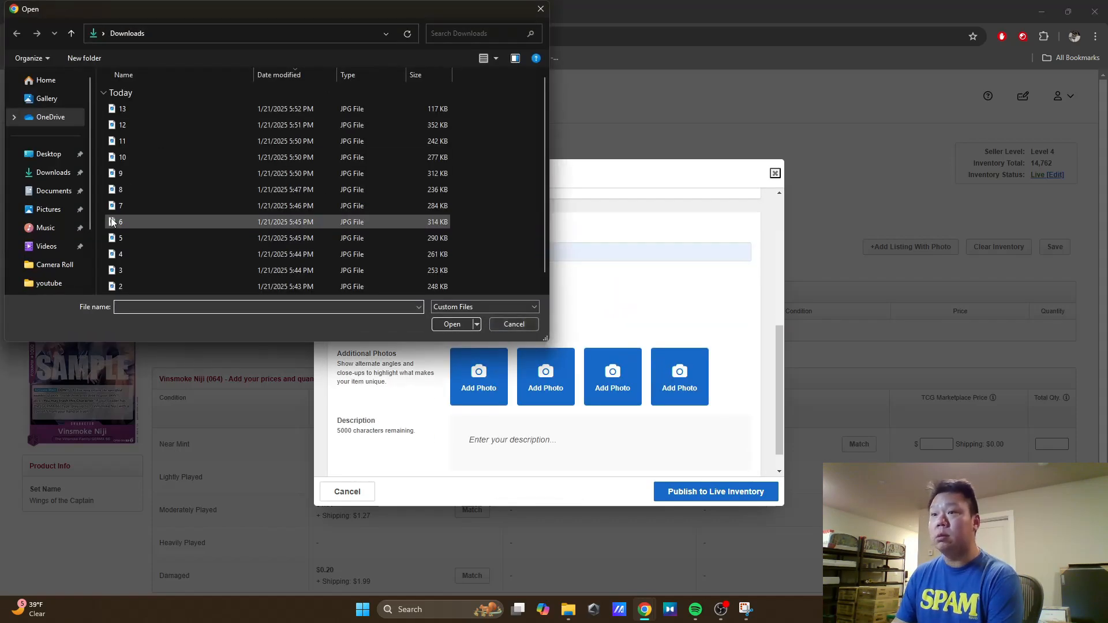
click(120, 270)
click(452, 324)
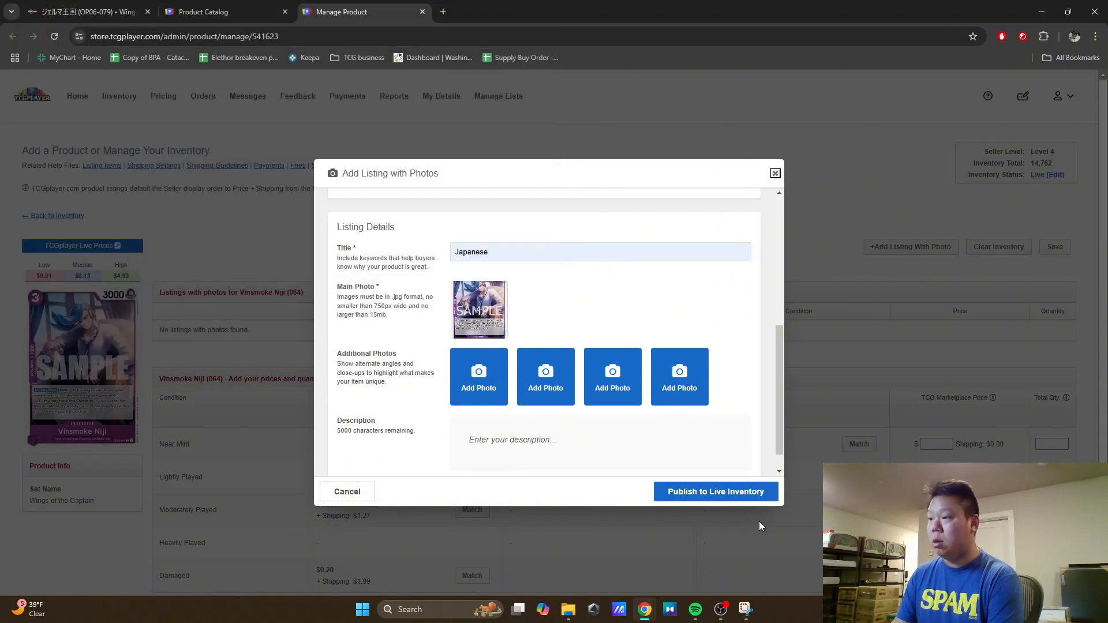
click(750, 493)
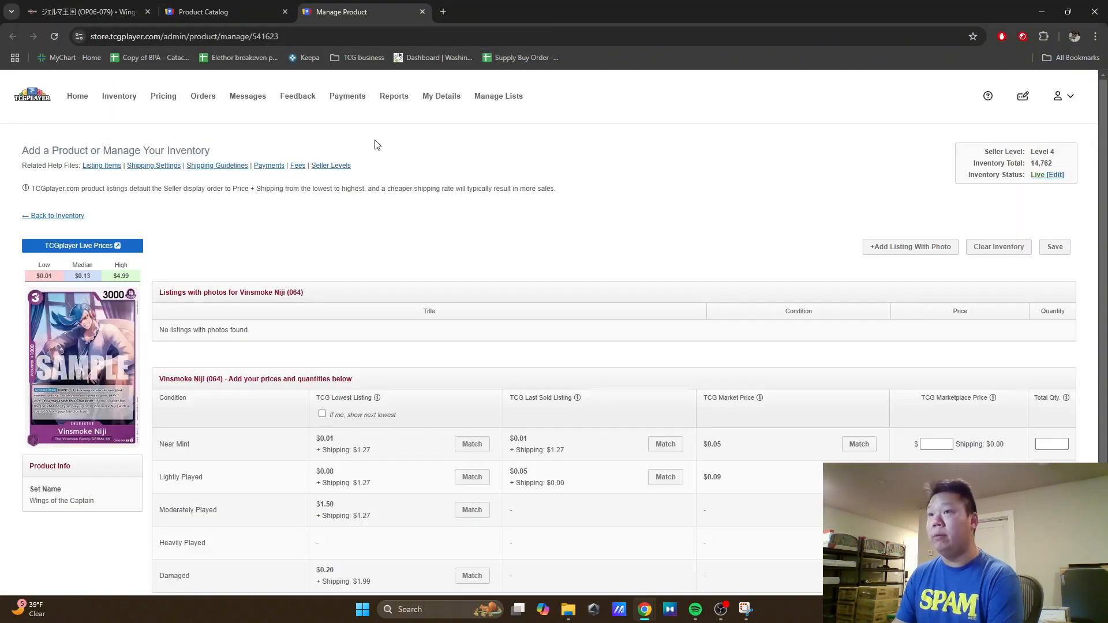
click(423, 12)
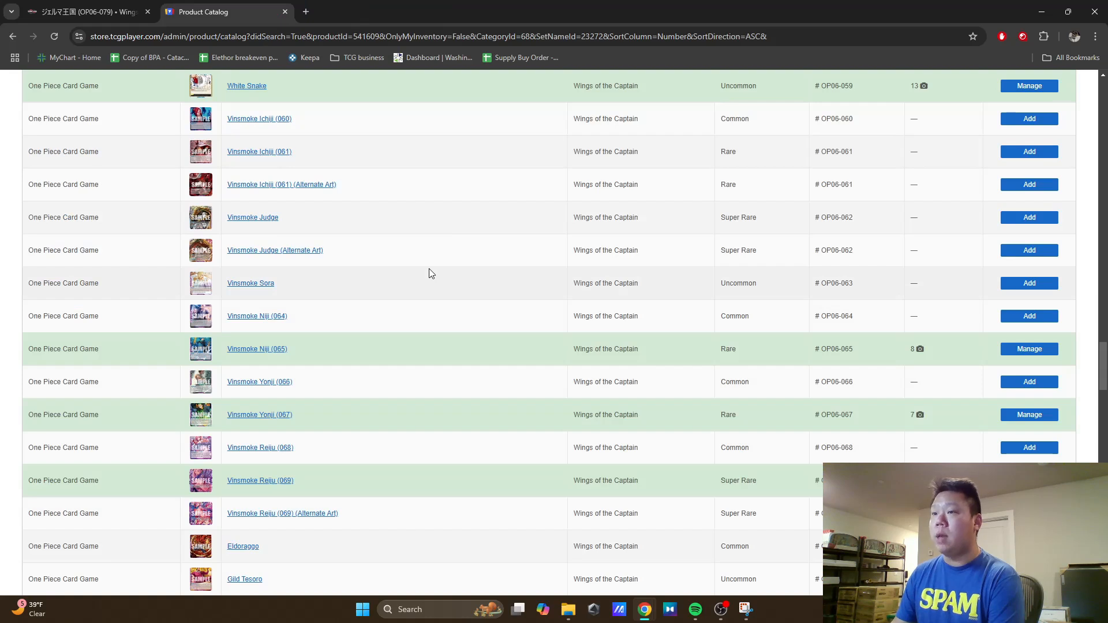
Step: Open the Vinsmoke Yonji (066) product page from the catalog in a new tab and start a listing with photo
scroll(400, 248, down, 1)
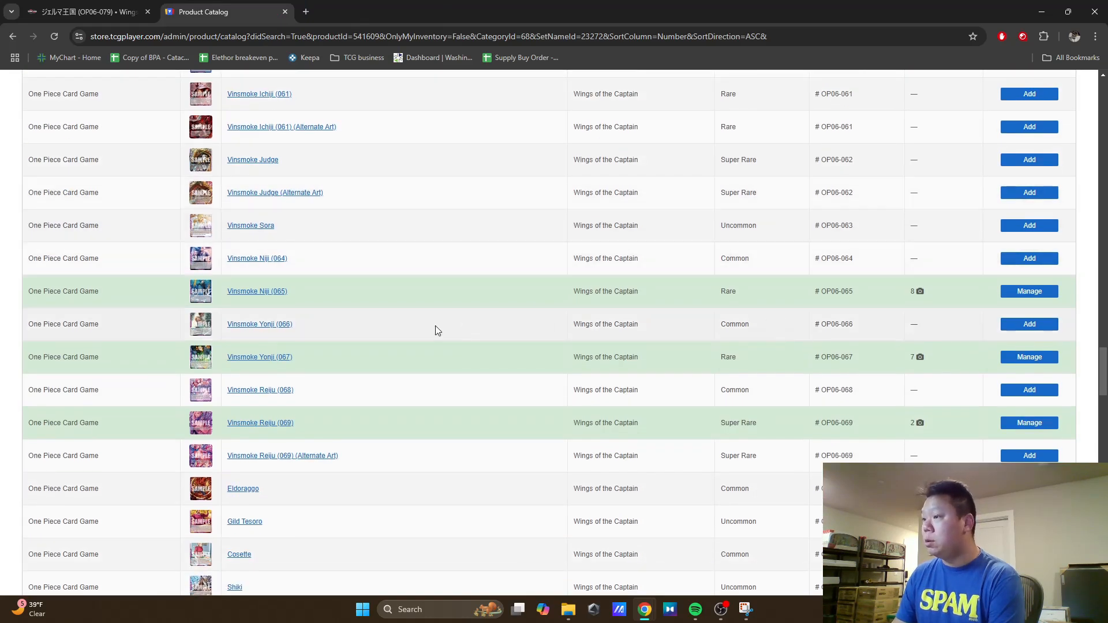
right_click(244, 324)
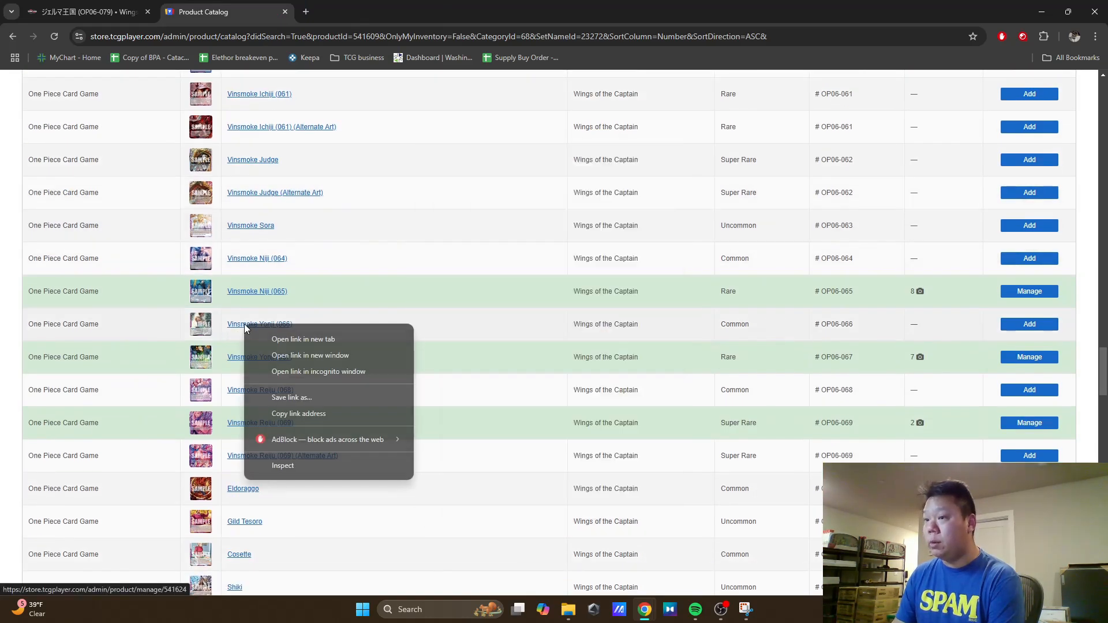
click(287, 338)
key(ctrl+Tab)
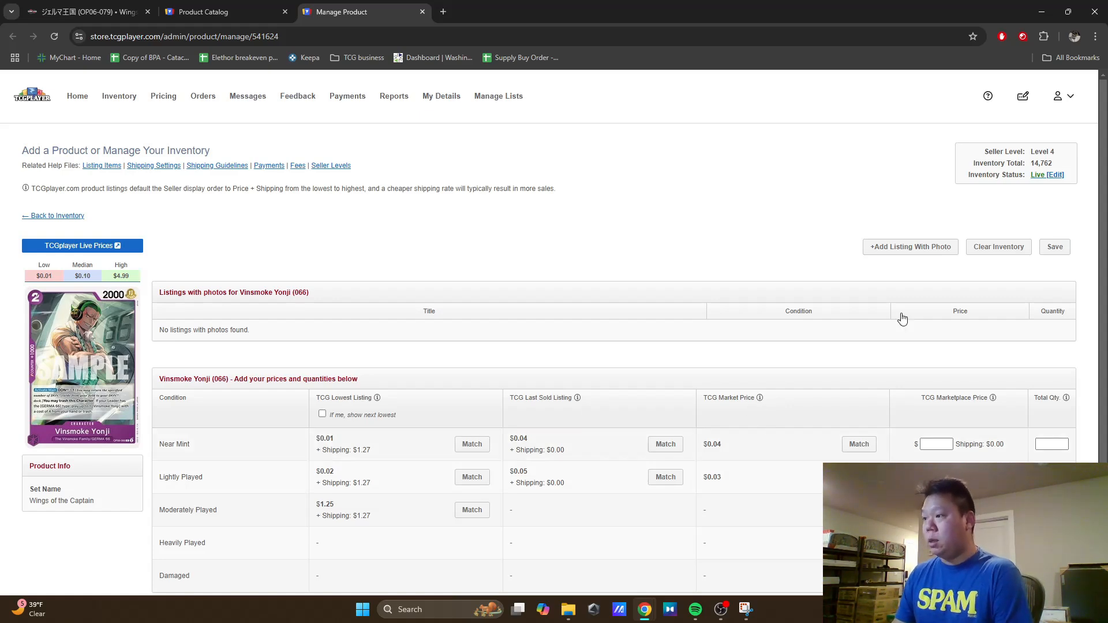
click(887, 253)
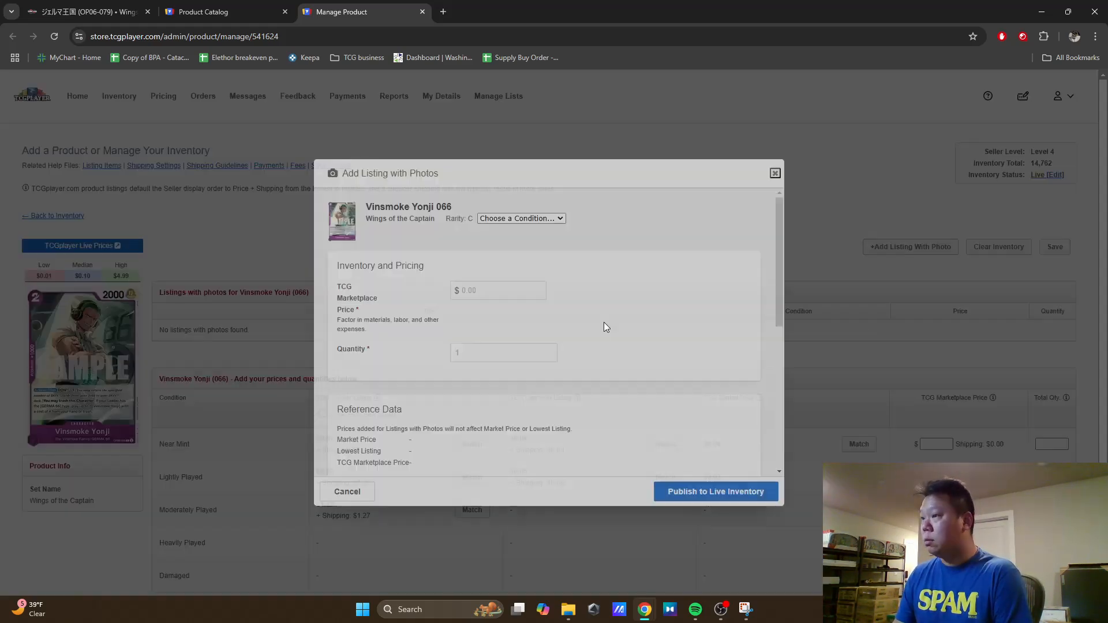
Step: Set the Vinsmoke Yonji (066) photo listing to Near Mint with a marketplace price of $0.19 and a previously used quantity suggestion
click(521, 218)
click(508, 244)
click(498, 292)
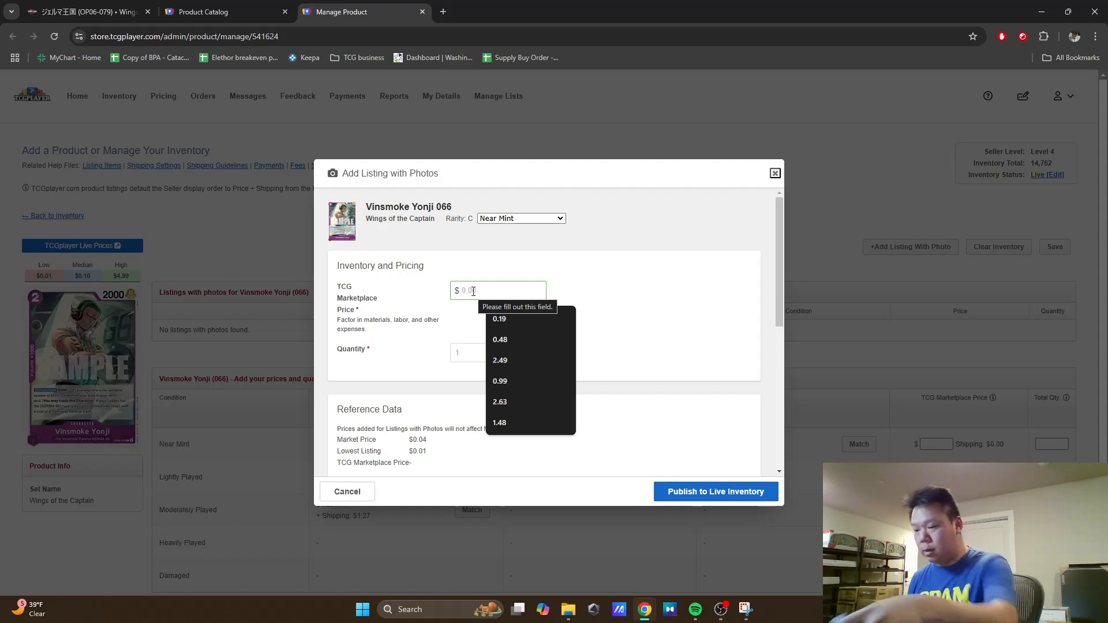
click(522, 319)
click(487, 367)
click(539, 372)
Step: Title the Vinsmoke Yonji (066) photo listing "Japanese"
scroll(525, 346, down, 4)
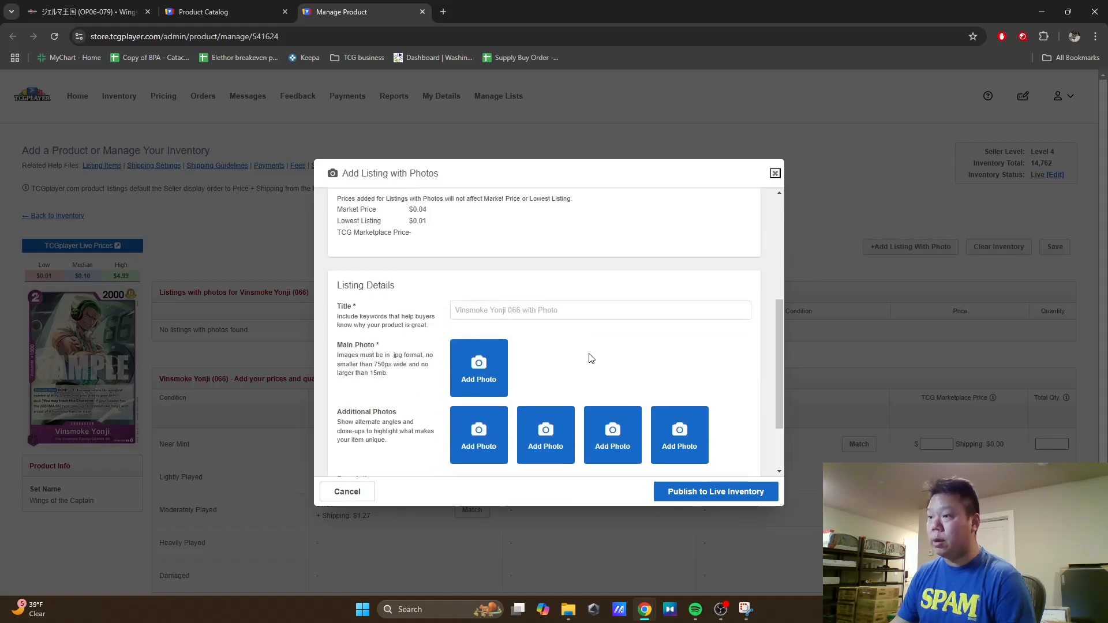
click(513, 314)
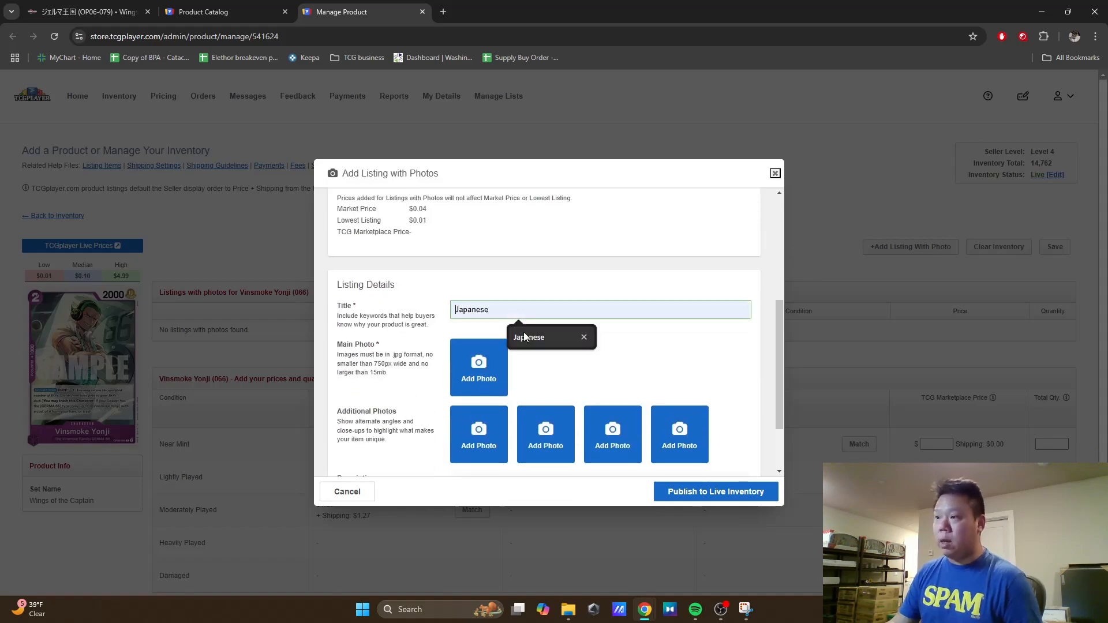
click(525, 334)
Step: Add image 4 from Downloads as the photo and publish the Vinsmoke Yonji (066) listing to live inventory
click(536, 426)
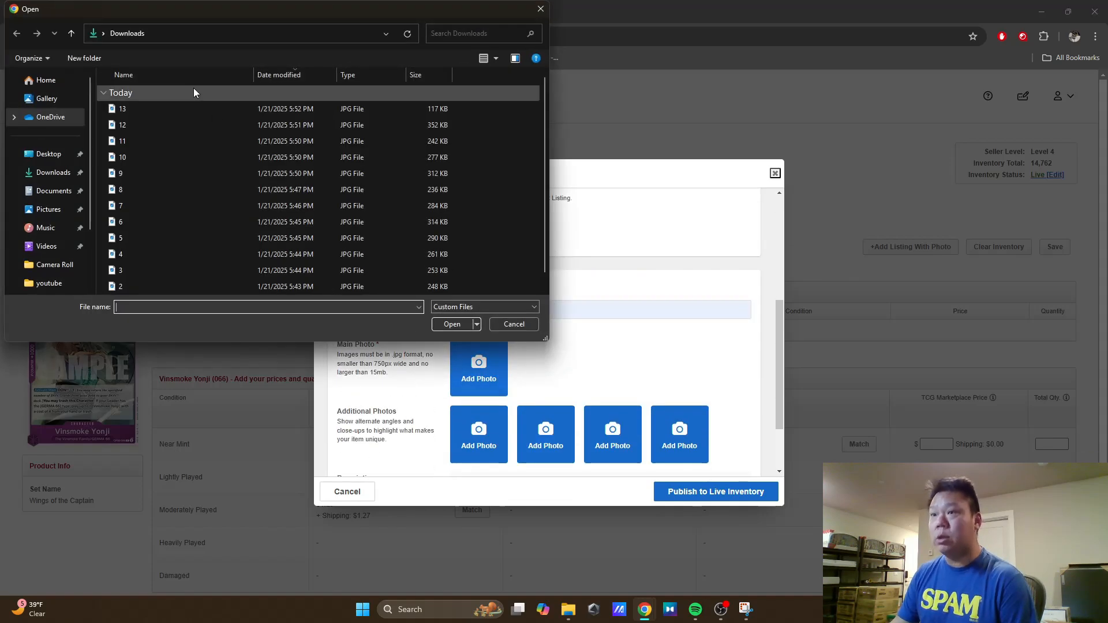
click(168, 256)
click(452, 323)
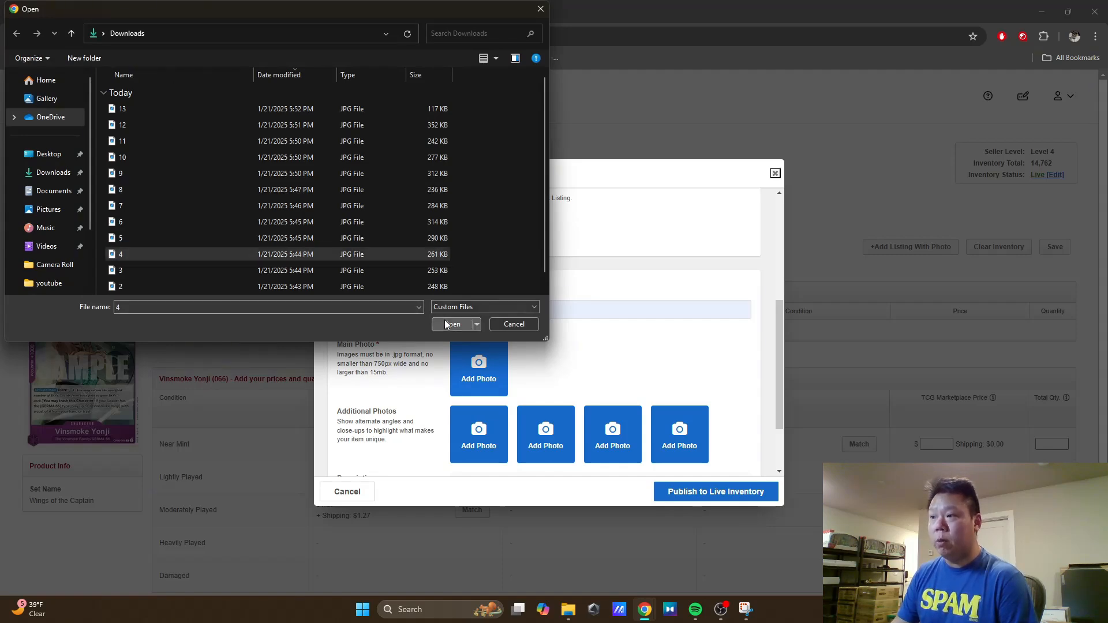
click(738, 500)
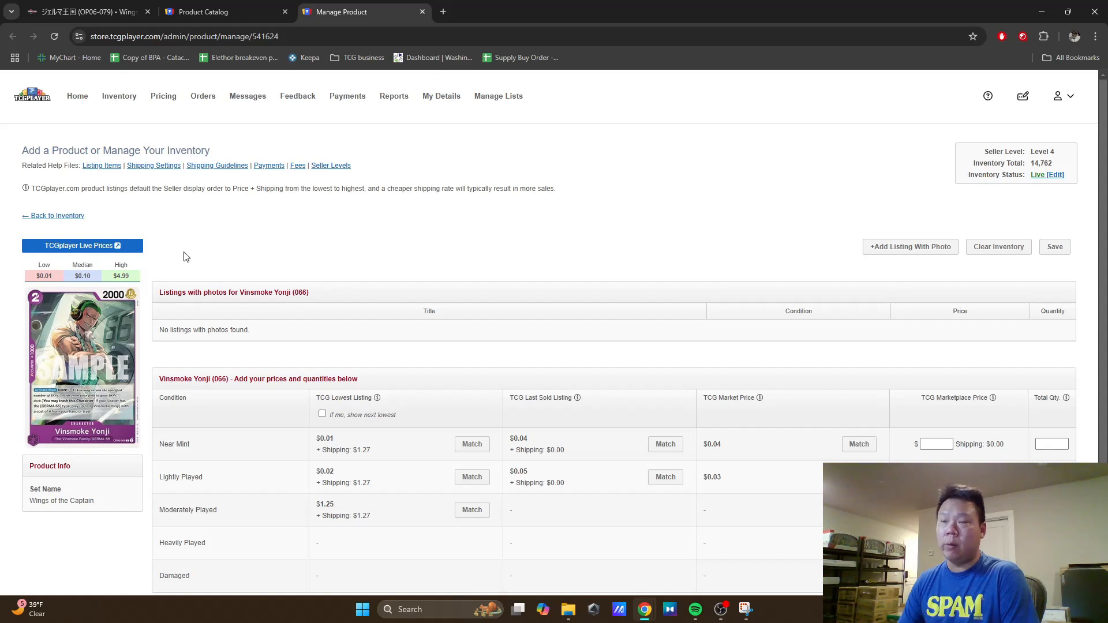
Step: Examine the seller listings on the Vinsmoke Yonji (066) live prices page, and close that page and the card's Manage Product page
click(105, 249)
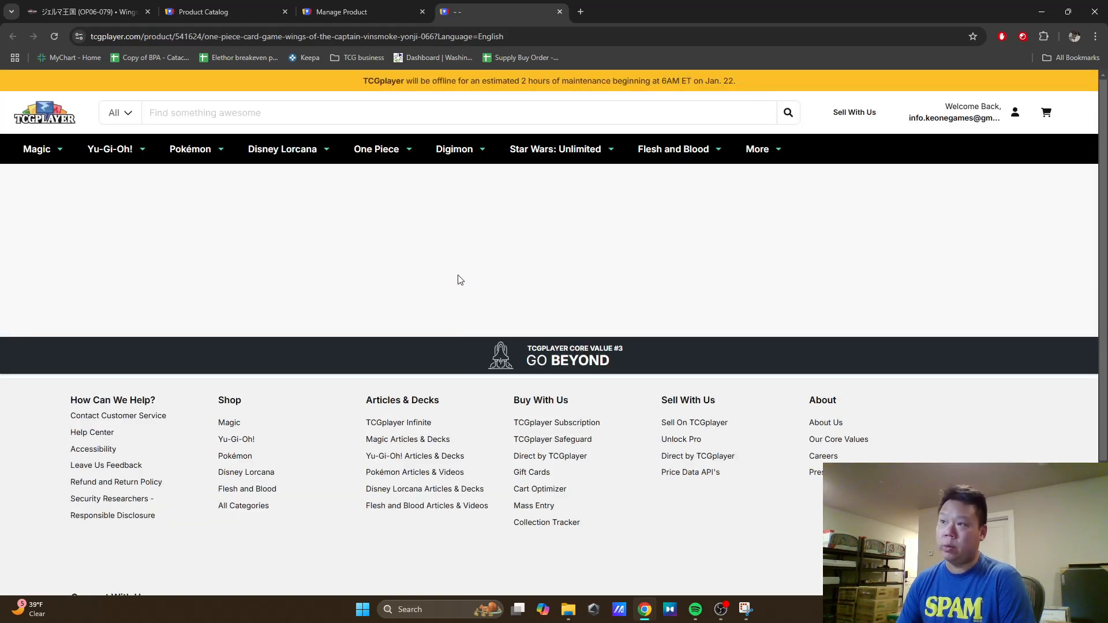
scroll(641, 311, down, 10)
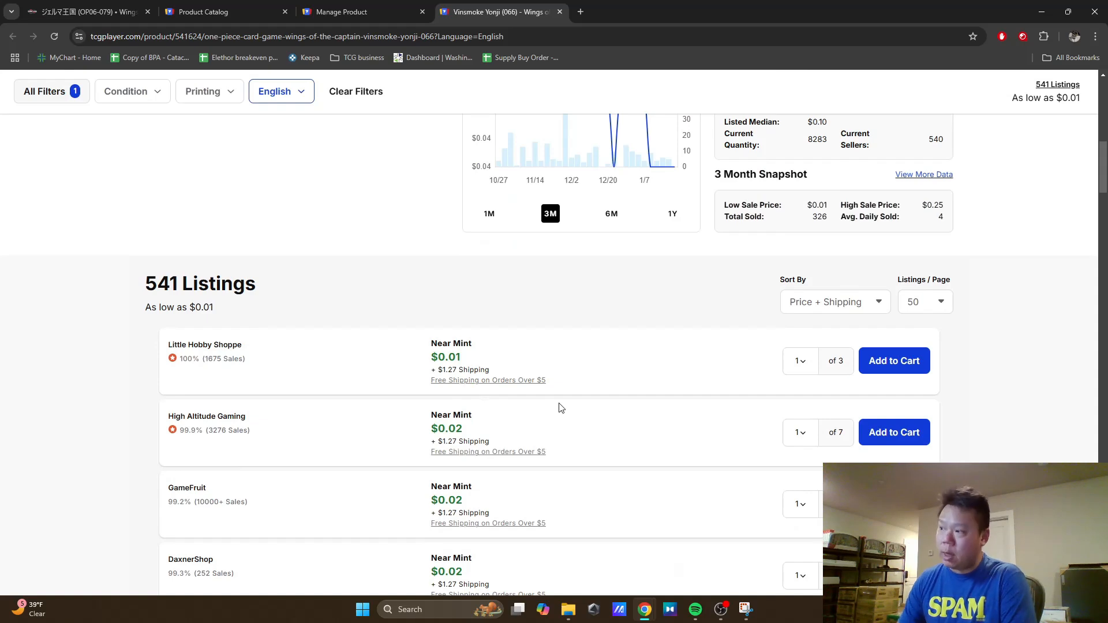
scroll(552, 401, down, 4)
scroll(606, 287, up, 1)
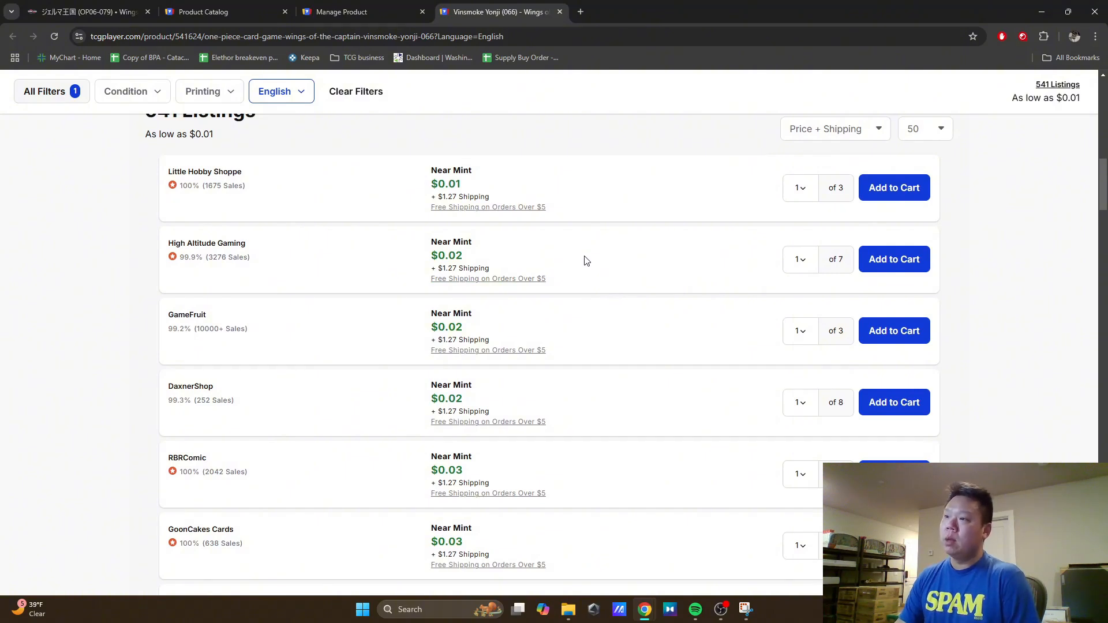
click(343, 12)
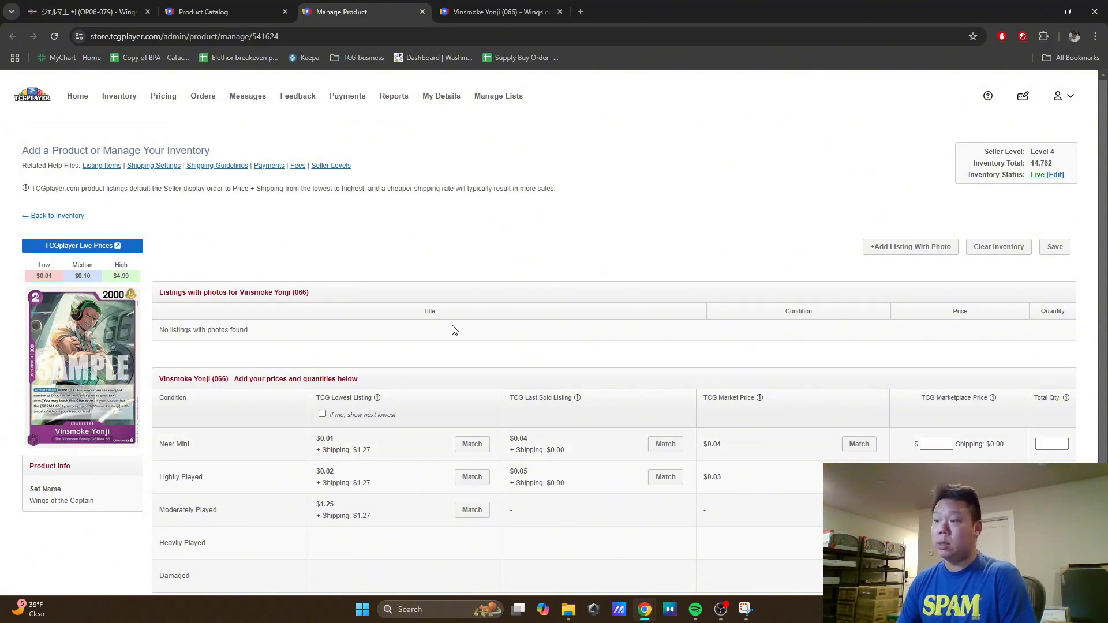
click(456, 15)
scroll(610, 312, up, 1)
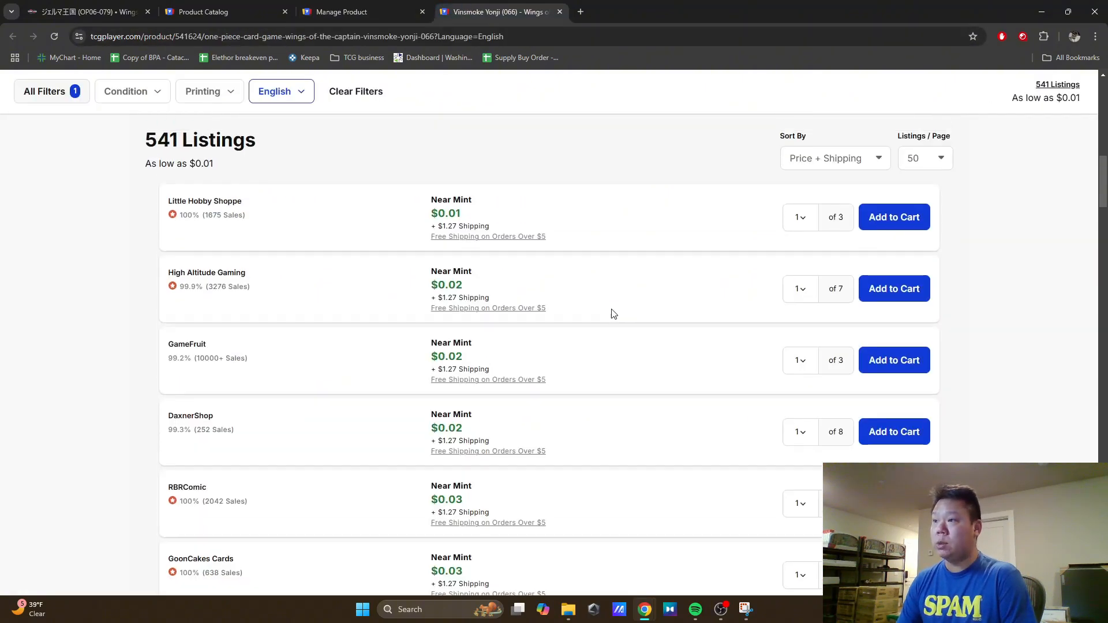
scroll(519, 370, down, 3)
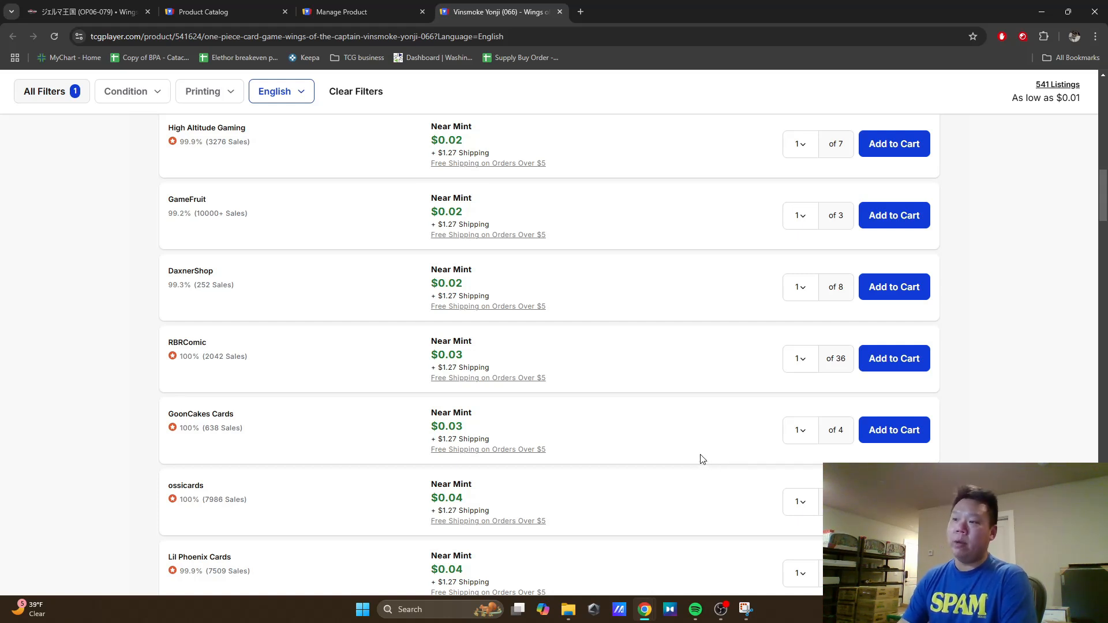
scroll(670, 413, up, 1)
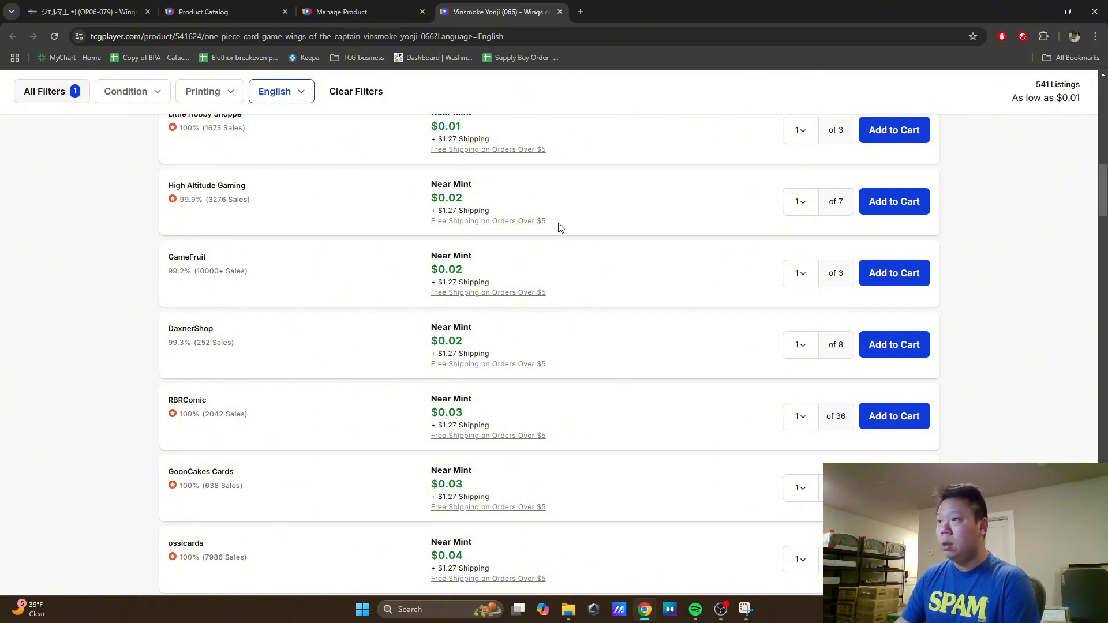
click(558, 12)
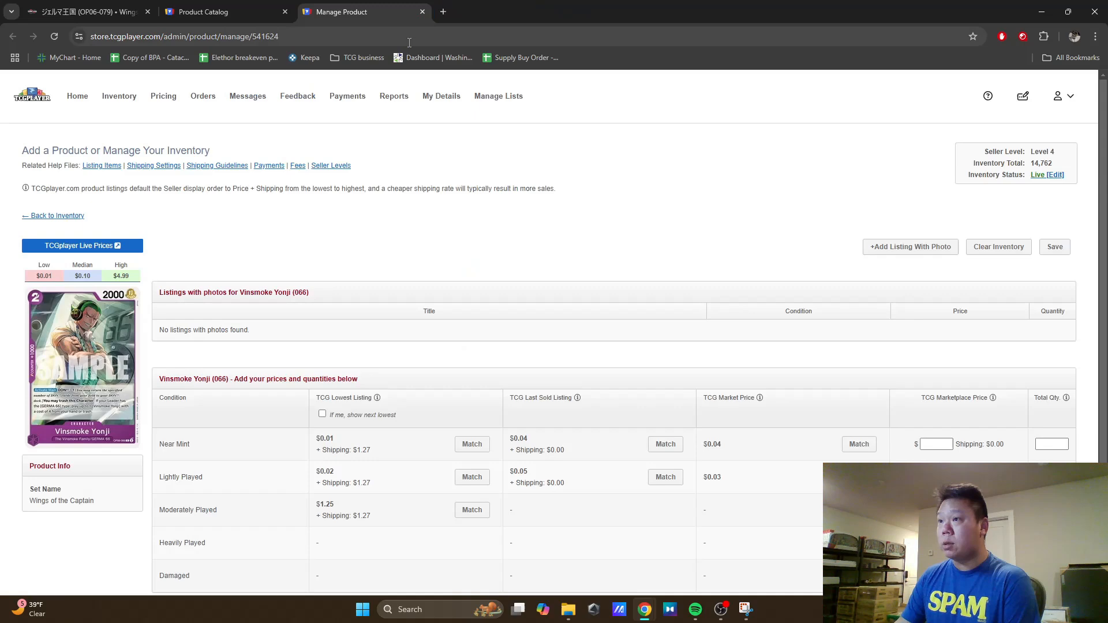
click(422, 12)
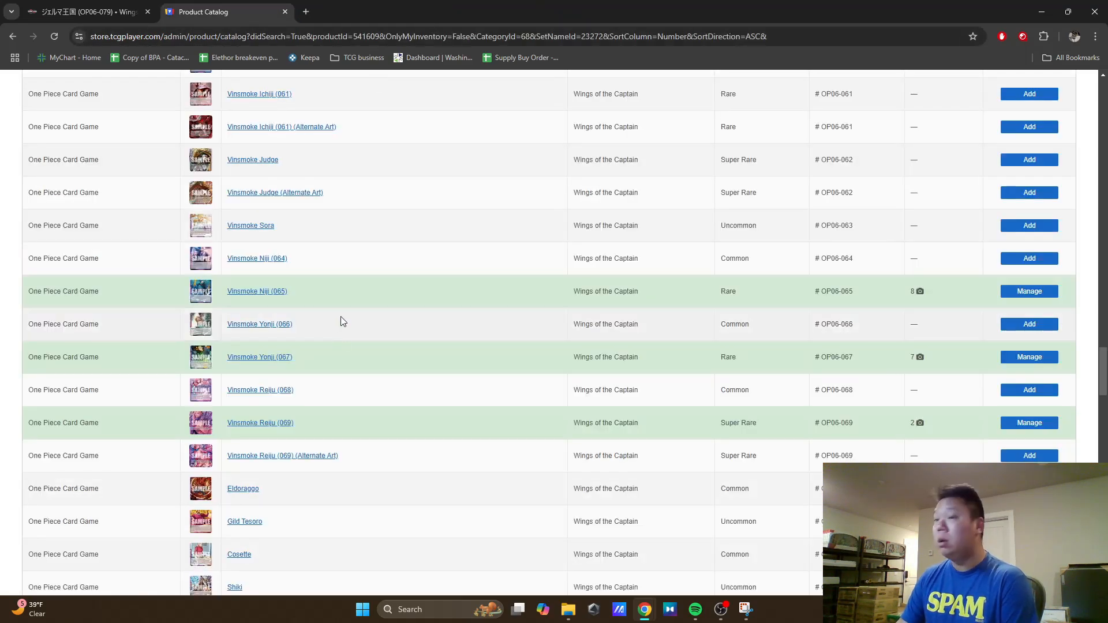
Step: Open the Manage Product page for the common Vinsmoke Reiju (068) from the catalog in a new tab
mouse_move(205, 294)
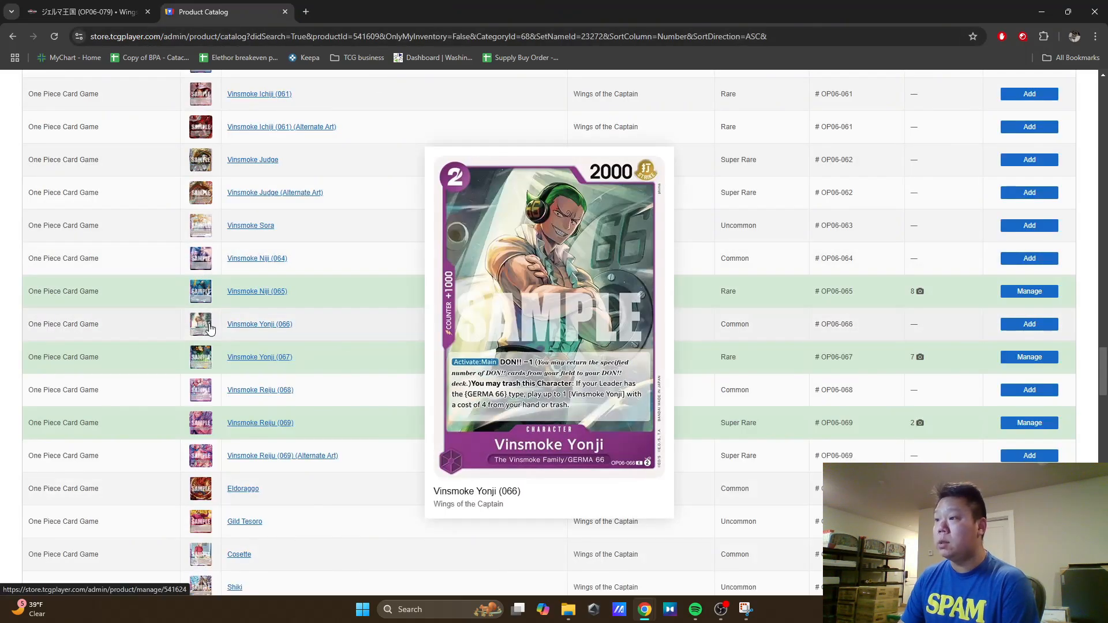
scroll(263, 289, down, 2)
right_click(263, 276)
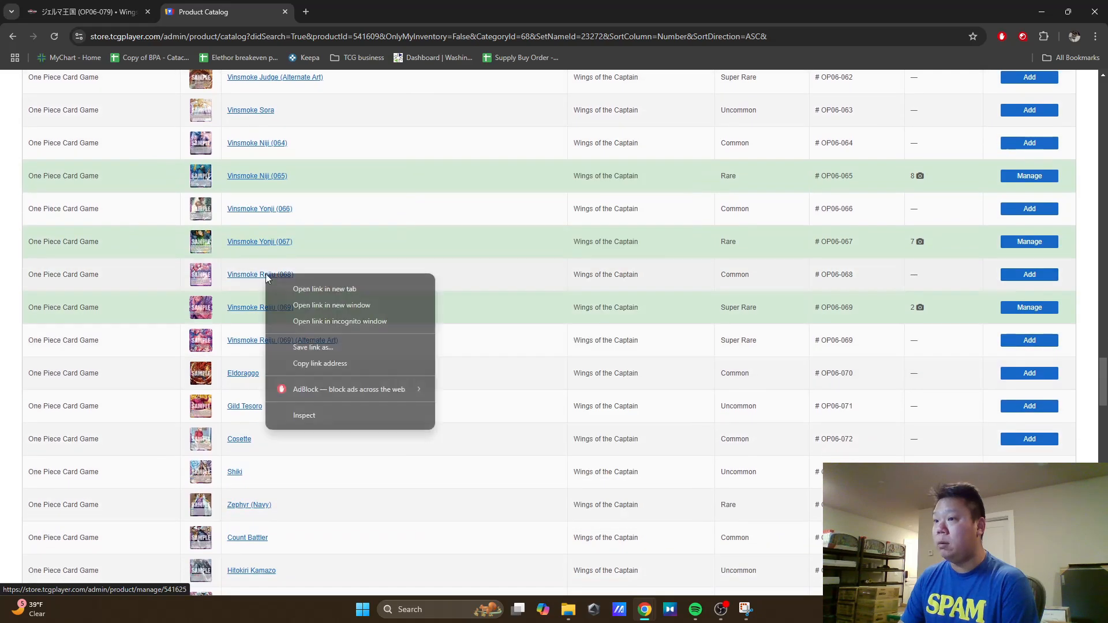
click(346, 285)
click(399, 11)
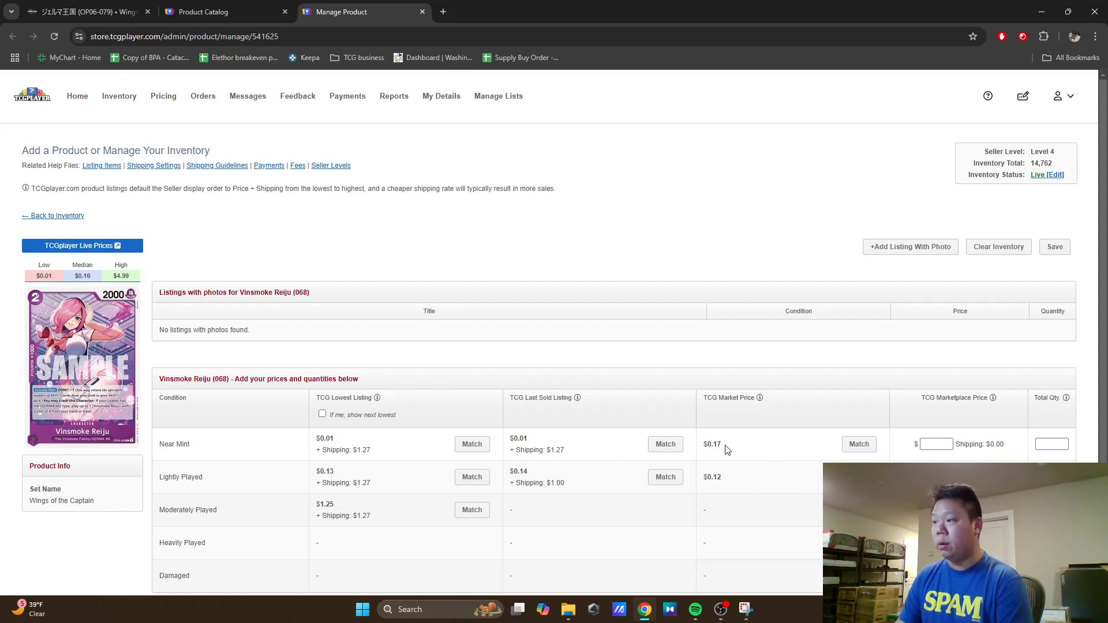
Step: Examine the price history and seller listings on the Vinsmoke Reiju (068) live prices page, and close that page
click(90, 251)
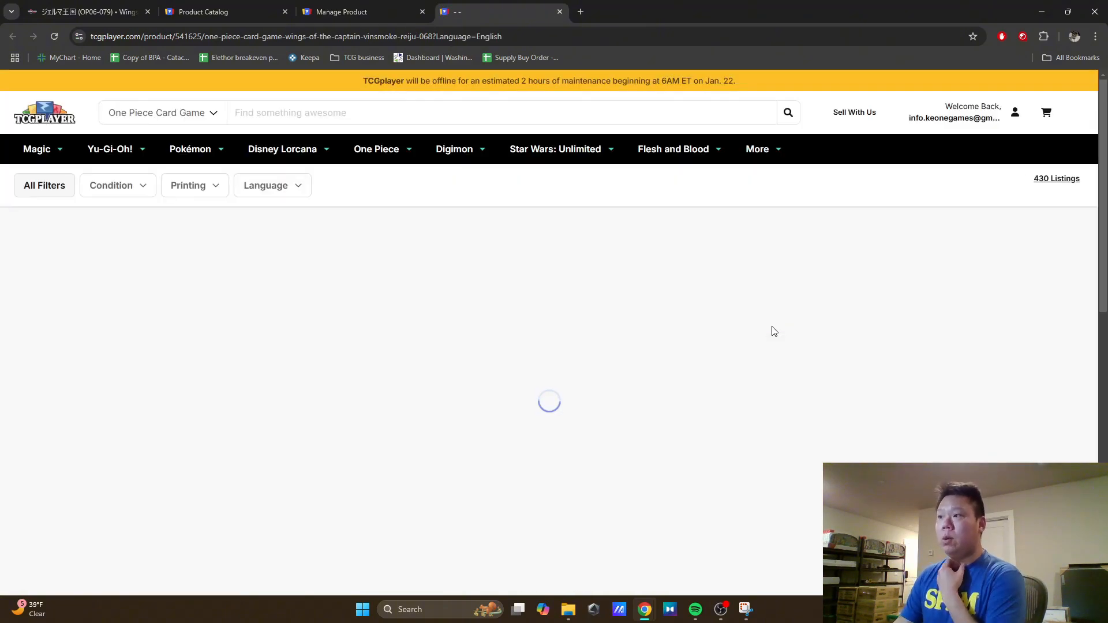
scroll(756, 310, down, 15)
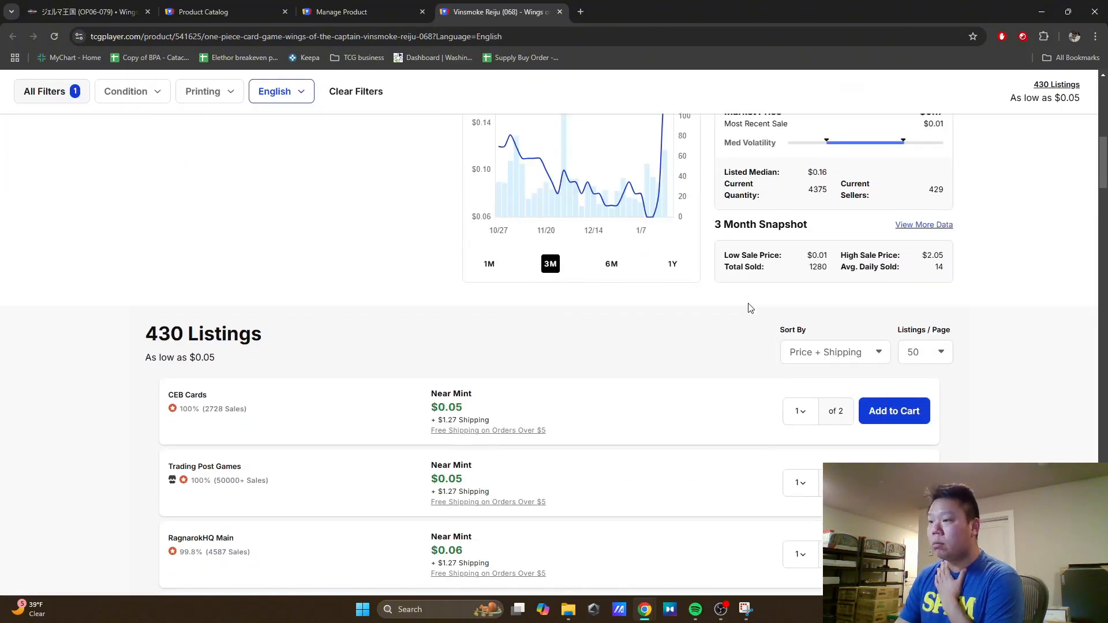
scroll(641, 283, up, 12)
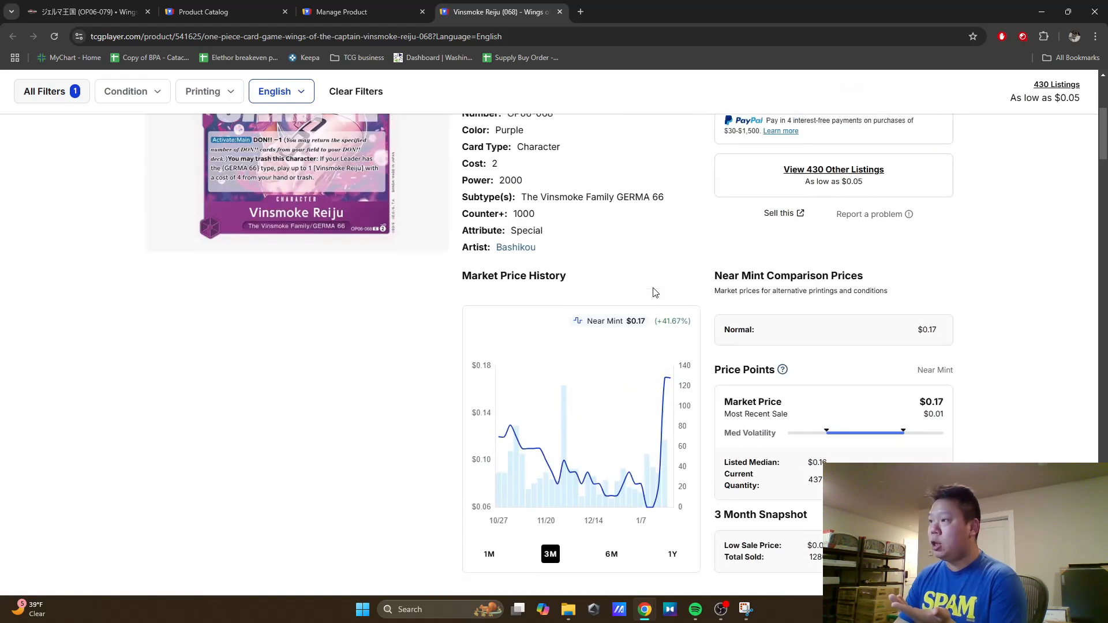
scroll(745, 243, down, 10)
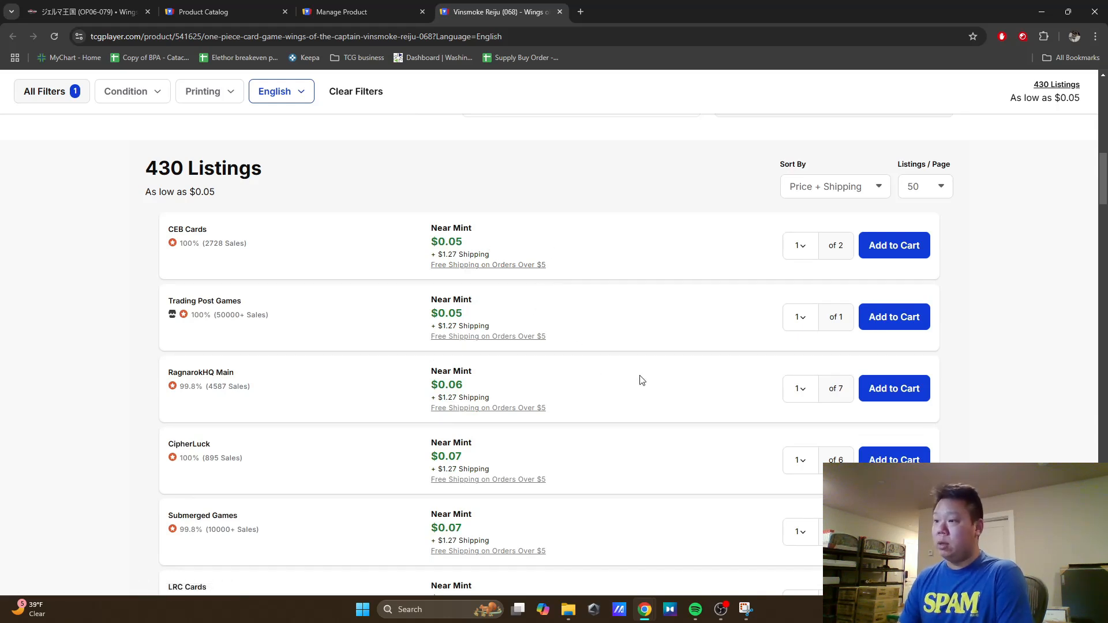
scroll(775, 458, down, 1)
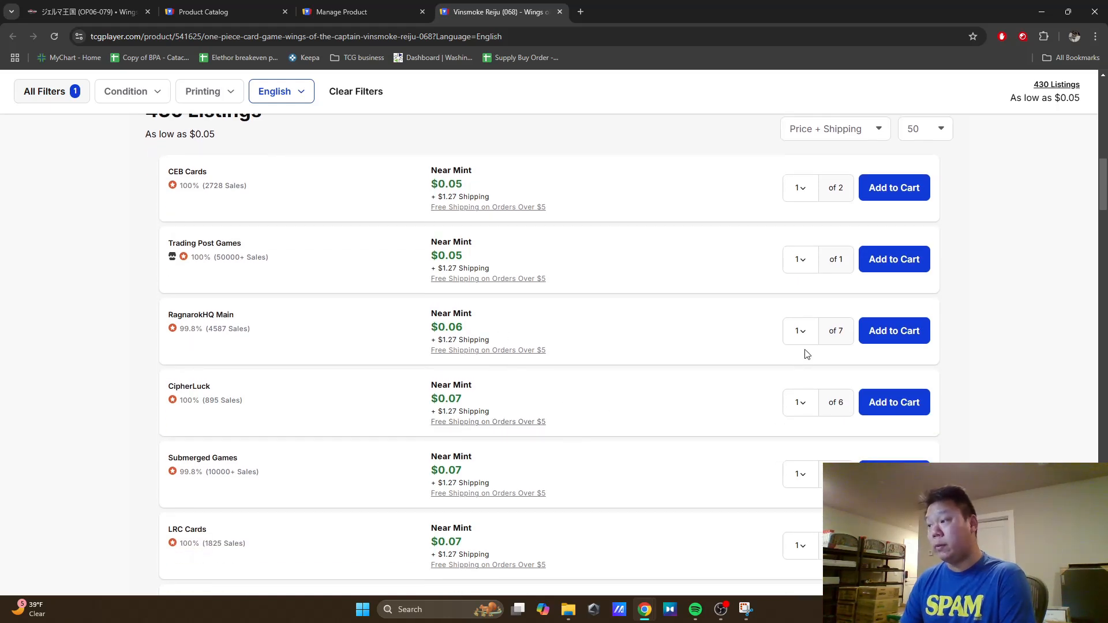
scroll(718, 415, down, 3)
scroll(718, 416, down, 3)
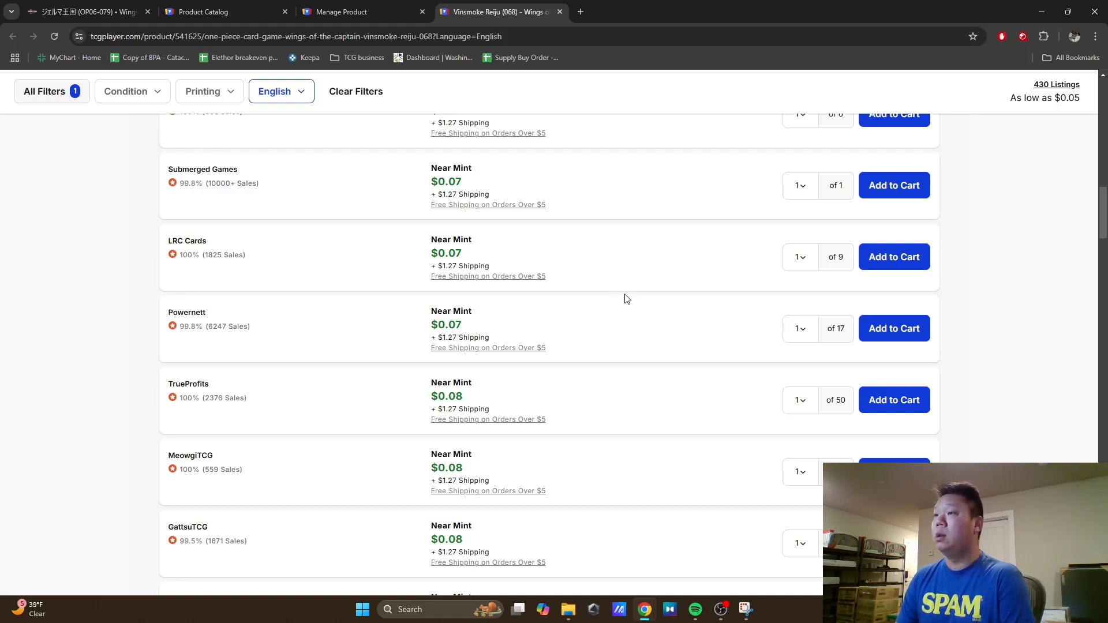
scroll(746, 326, down, 5)
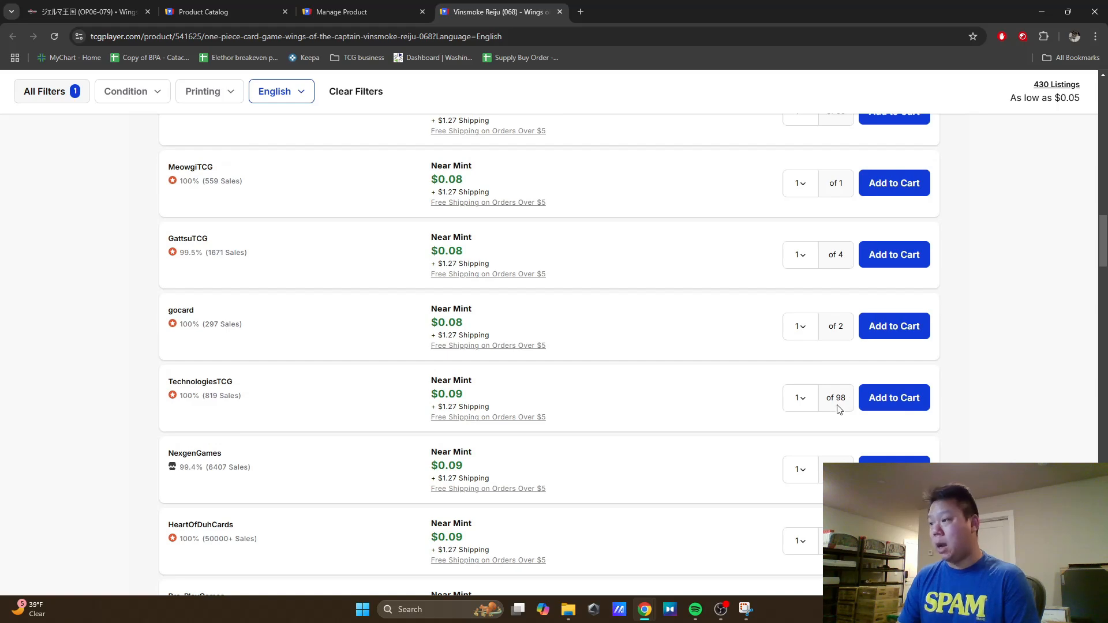
scroll(644, 381, up, 10)
scroll(645, 381, up, 15)
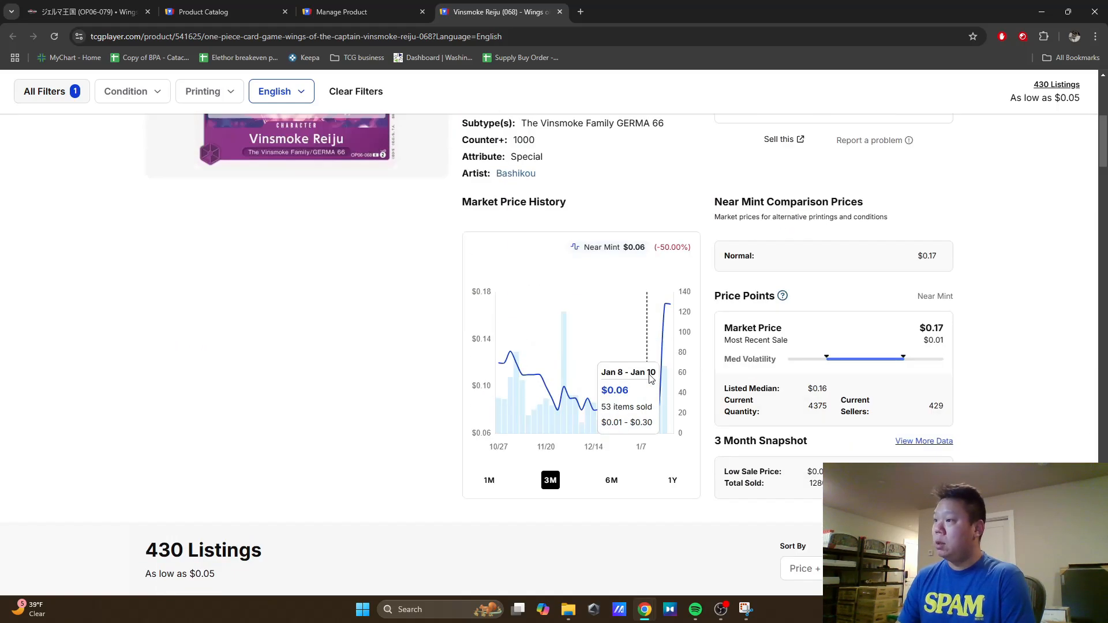
click(560, 12)
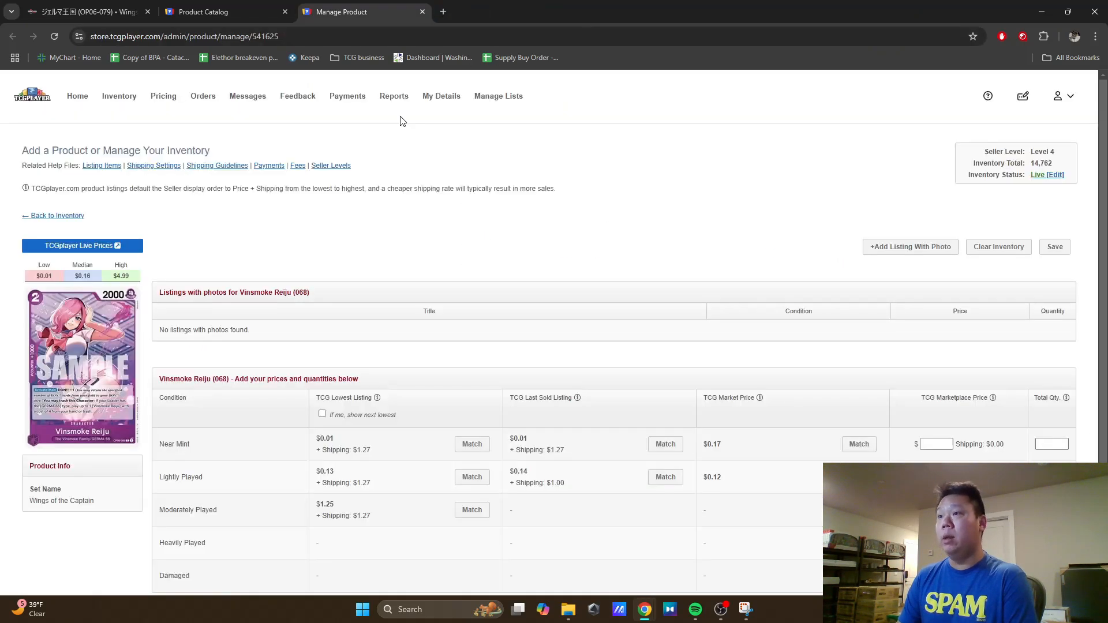
Step: Start a photo listing for Vinsmoke Reiju (068) in Near Mint condition with a marketplace price of $0.19 and a quantity of 30
click(874, 253)
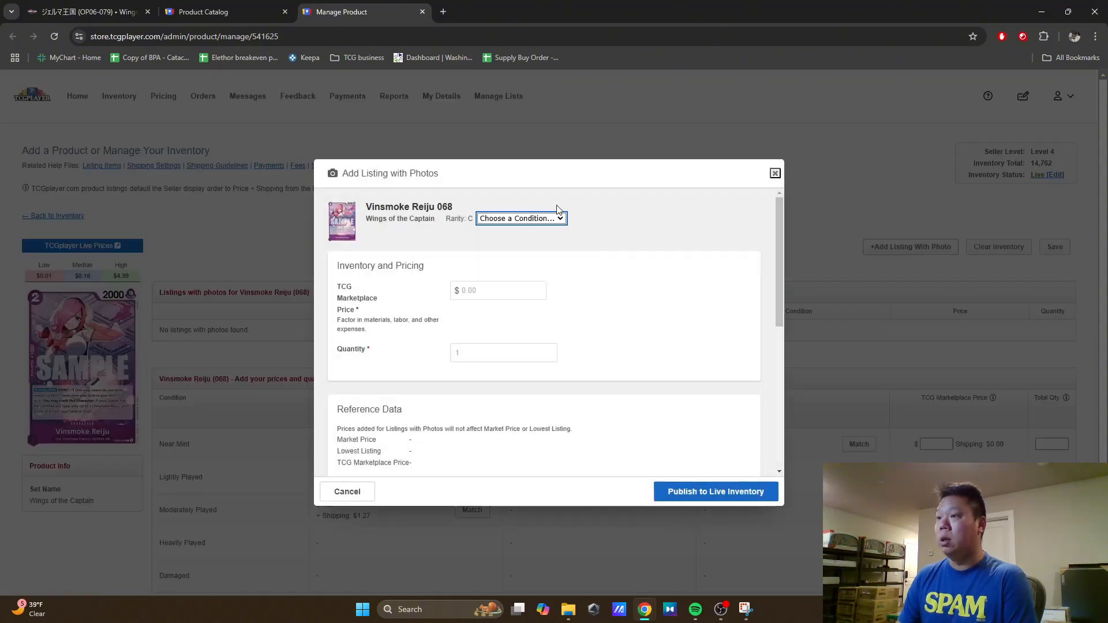
click(544, 218)
click(502, 244)
click(507, 292)
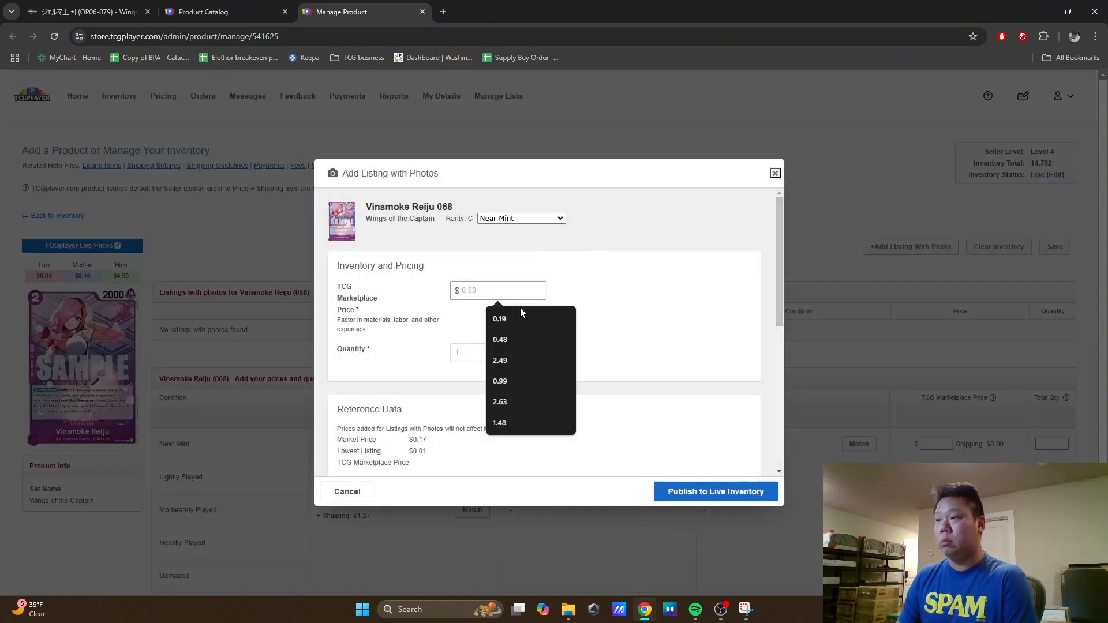
click(518, 320)
click(490, 352)
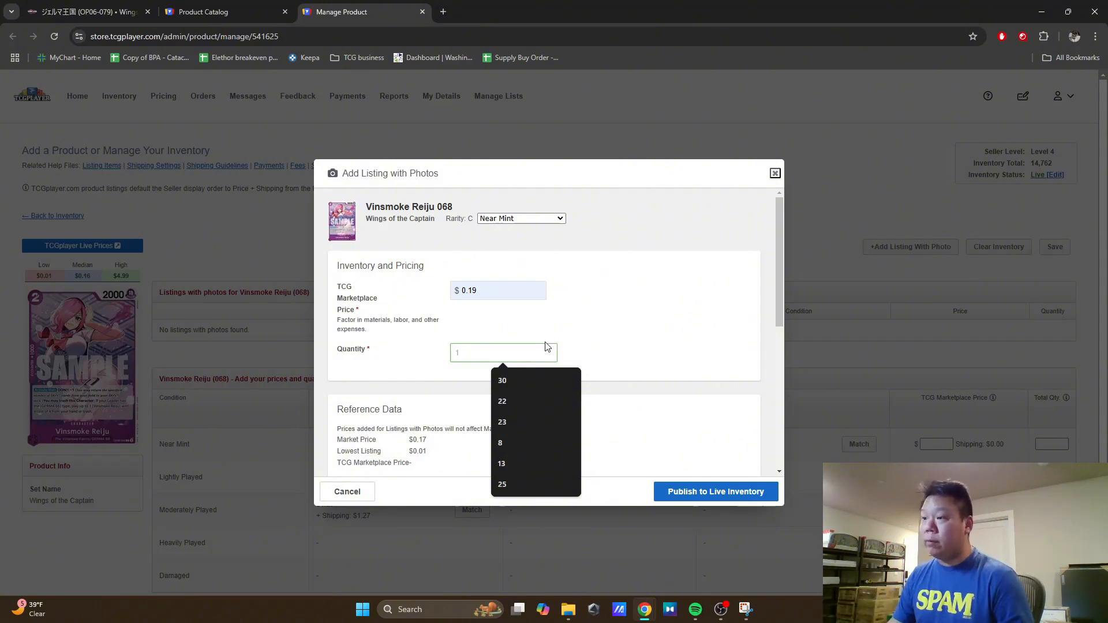
click(517, 379)
Step: Title the Vinsmoke Reiju (068) photo listing "Japanese"
scroll(582, 366, down, 5)
click(500, 233)
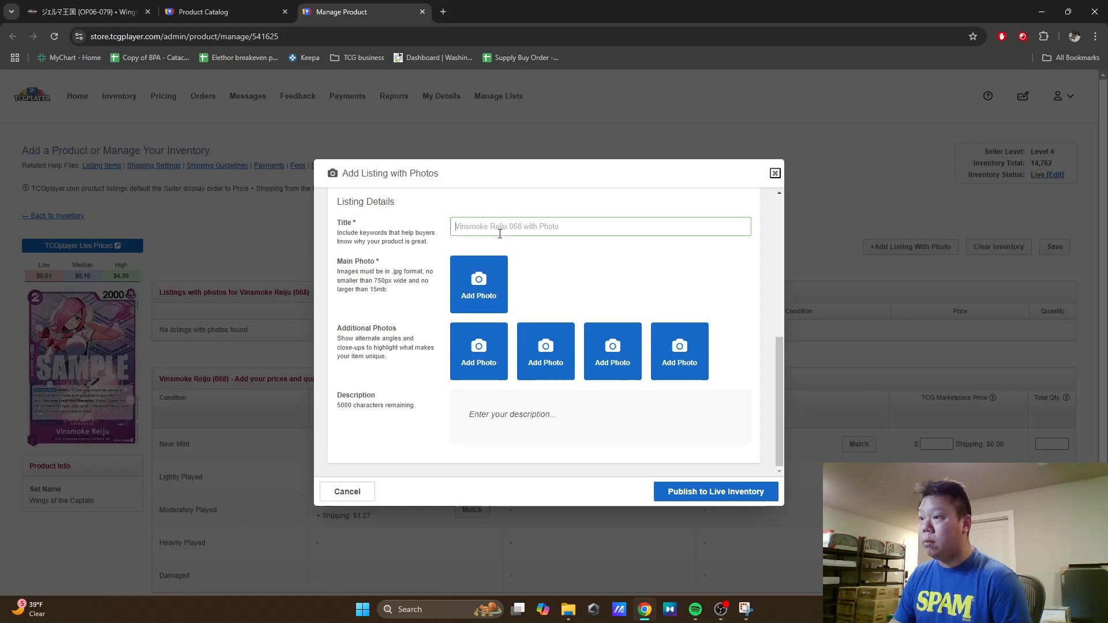
click(525, 251)
Step: Add image 5 from Downloads as the main photo and publish the Vinsmoke Reiju (068) listing to live inventory
click(495, 282)
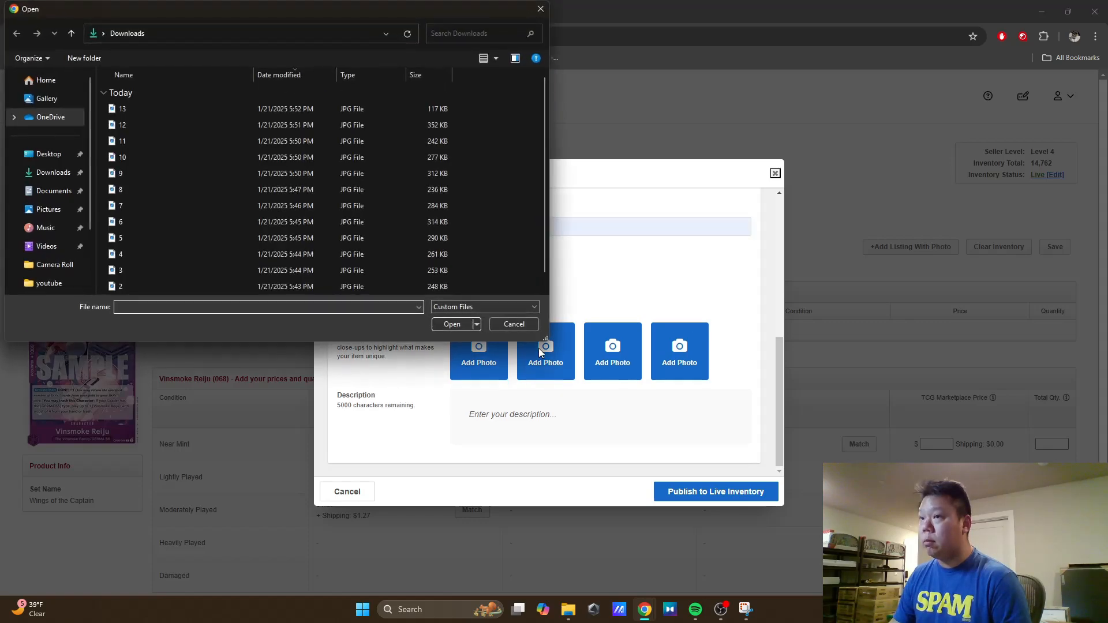
double_click(415, 237)
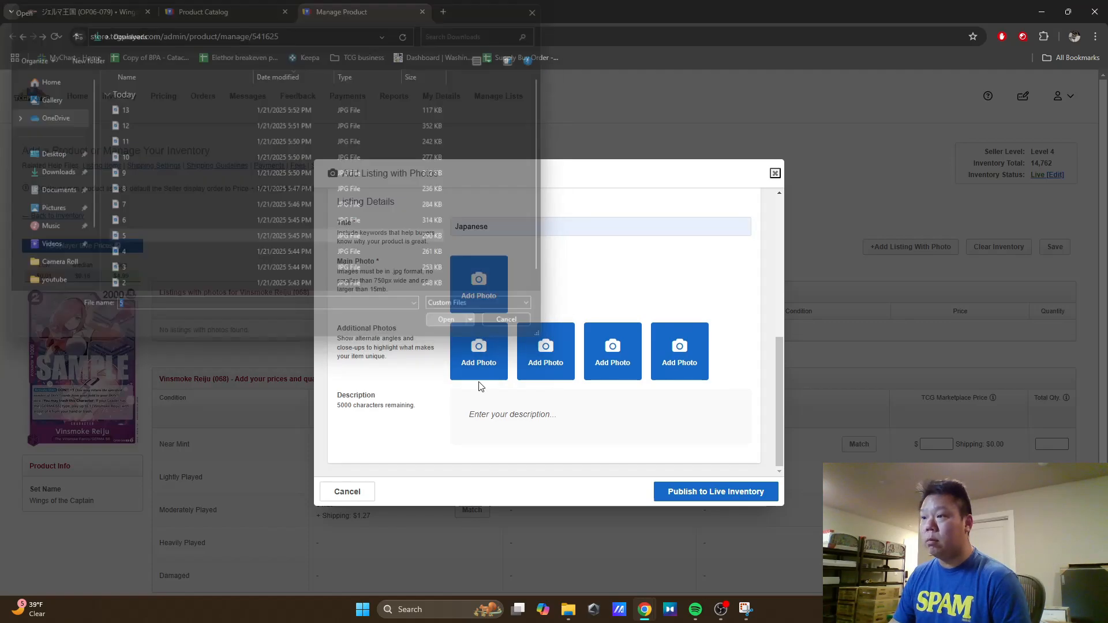
click(678, 491)
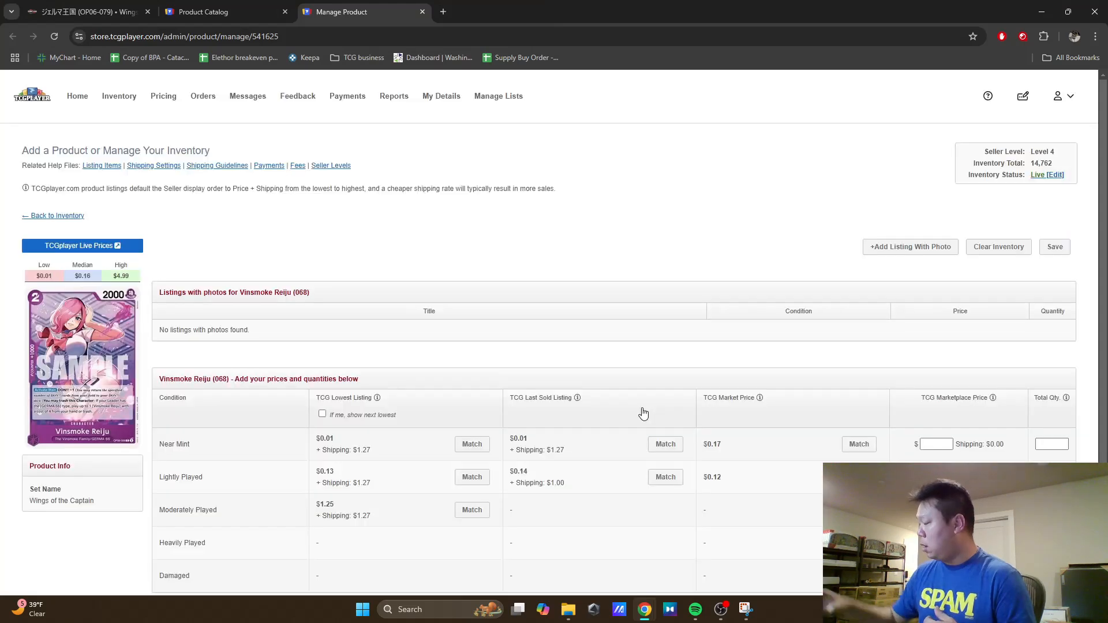